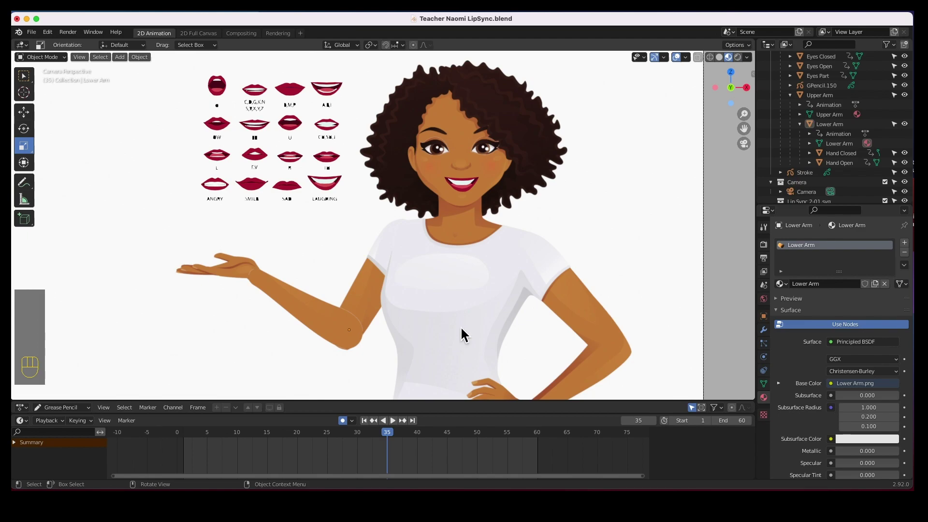
# - Play the existing arm animation in the viewport and return to frame 1
pyautogui.click(368, 421)
pyautogui.click(392, 421)
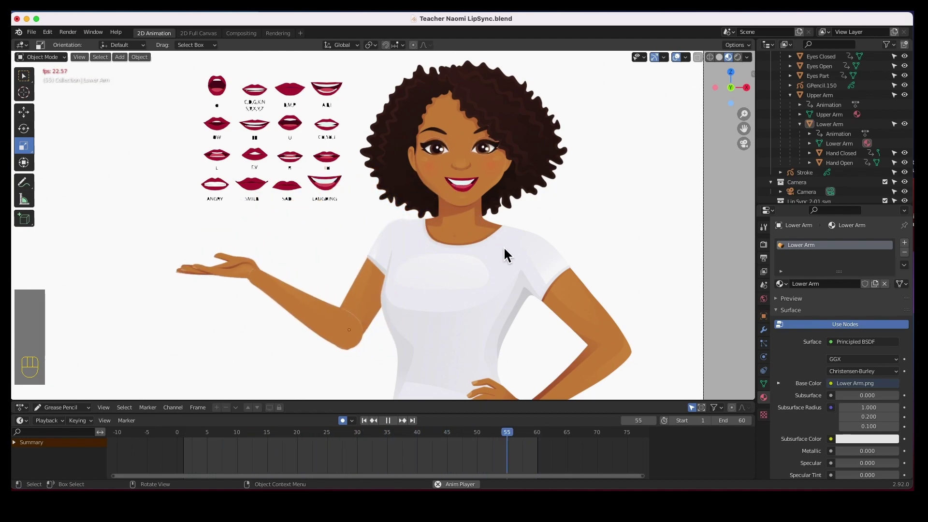
pyautogui.click(364, 420)
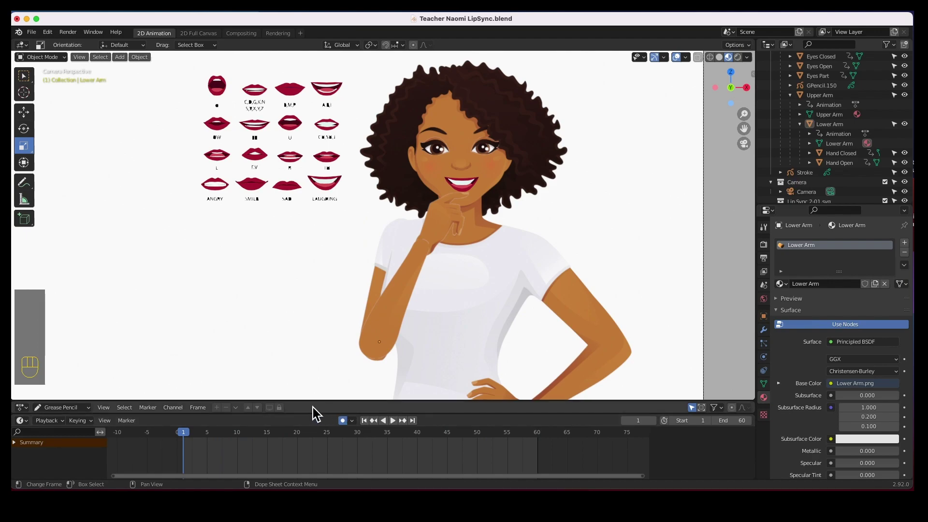
# - Enlarge the dope sheet area, shrink the timeline below it, and split the dope sheet into two stacked areas
pyautogui.moveTo(320, 407)
pyautogui.mouseDown()
pyautogui.moveTo(315, 290)
pyautogui.moveTo(322, 300)
pyautogui.mouseUp()
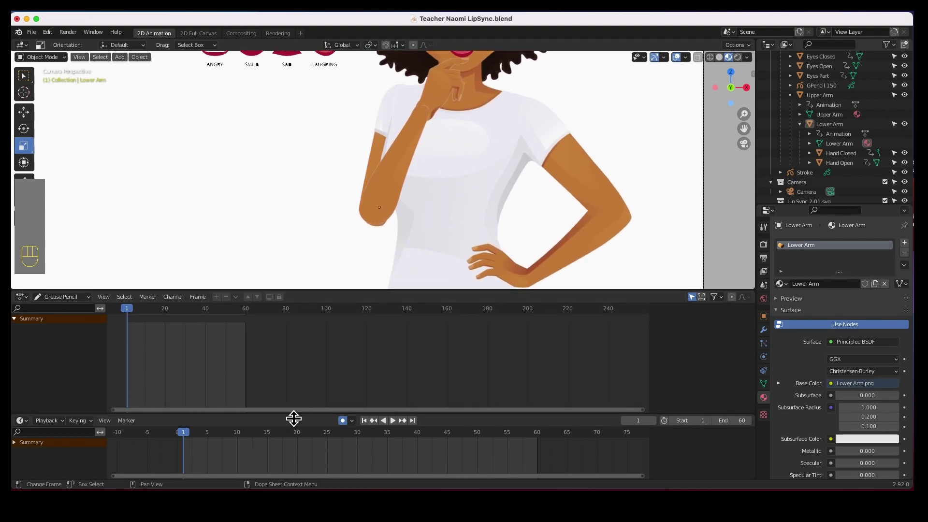
pyautogui.moveTo(293, 414); pyautogui.dragTo(288, 472)
pyautogui.moveTo(758, 473)
pyautogui.mouseDown()
pyautogui.moveTo(750, 460)
pyautogui.moveTo(761, 386)
pyautogui.mouseUp()
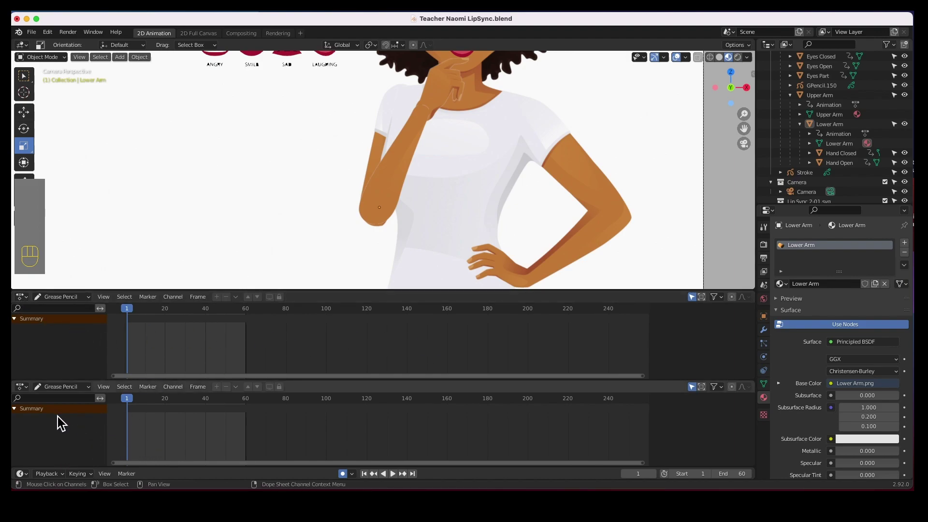
# - Change the lower dope sheet area to a Video Sequencer and show its tools
pyautogui.click(21, 387)
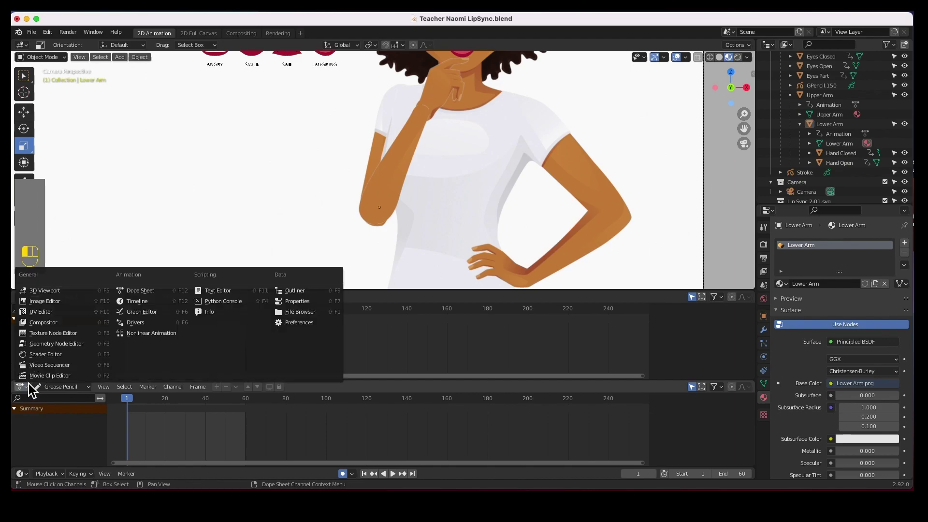
pyautogui.click(39, 366)
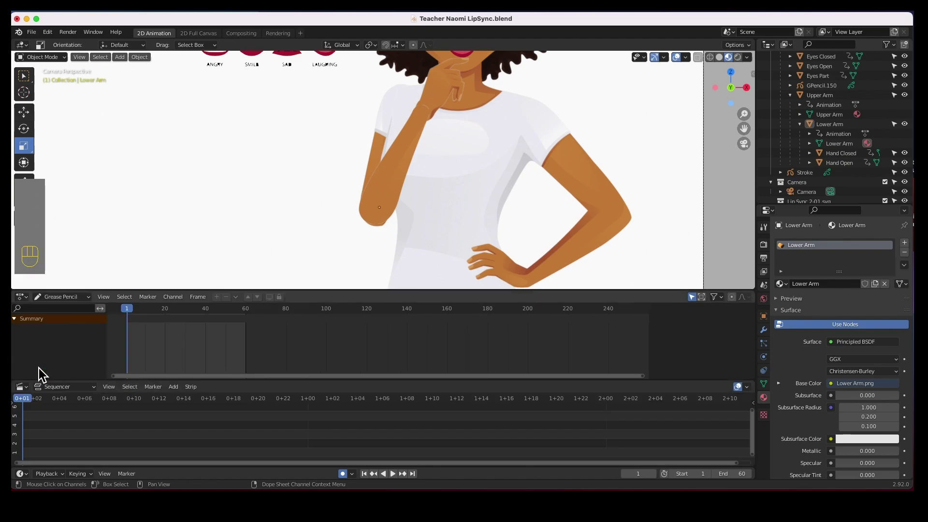
pyautogui.click(14, 409)
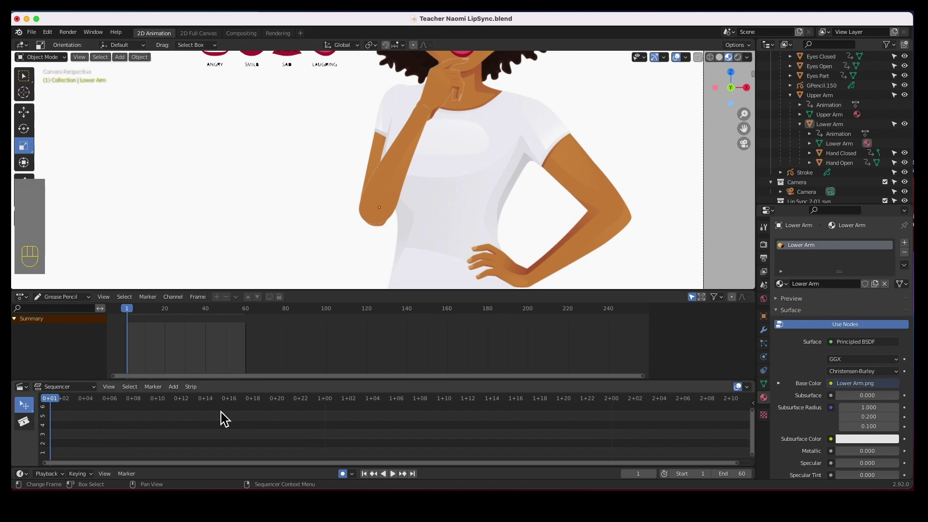
# - Add Naomi audio.mp3 as a sound strip starting at frame 1 in sequencer channel 1
pyautogui.click(174, 387)
pyautogui.click(189, 344)
pyautogui.doubleClick(358, 195)
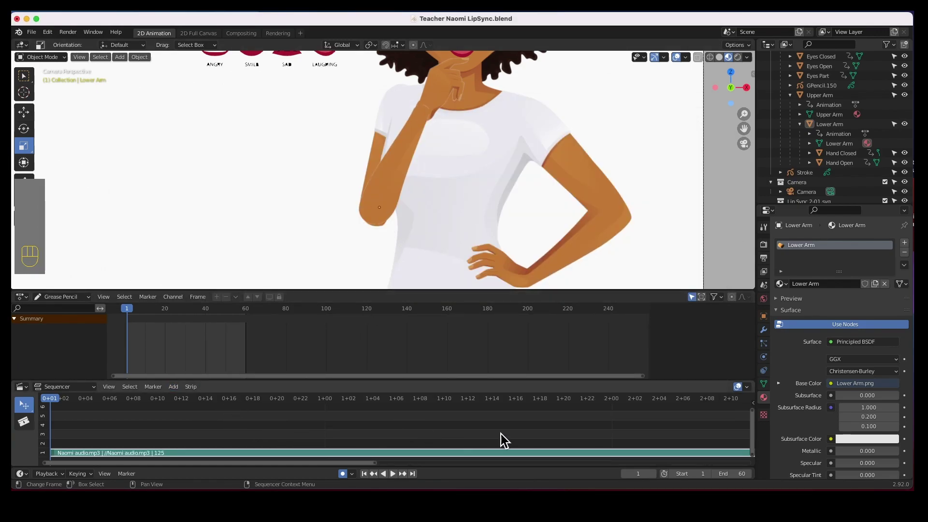
pyautogui.moveTo(755, 420); pyautogui.dragTo(752, 442)
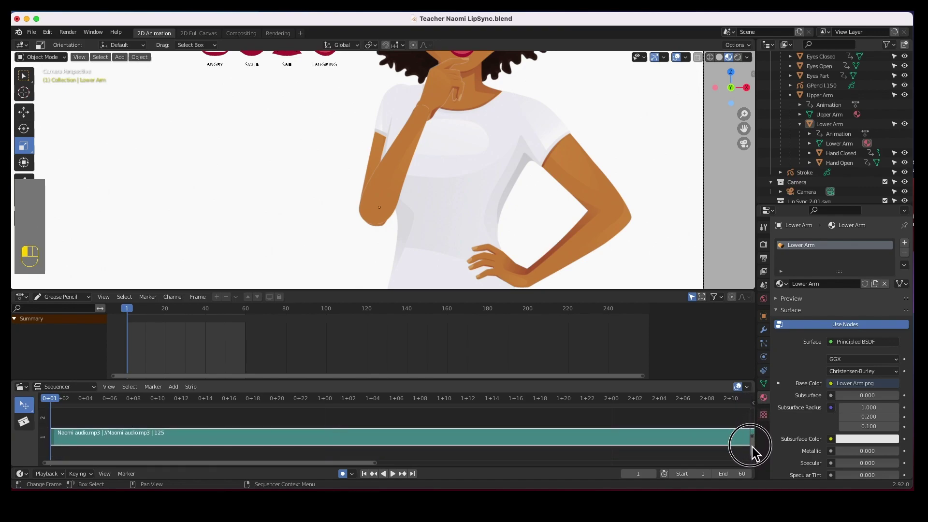
pyautogui.moveTo(274, 463); pyautogui.dragTo(226, 464)
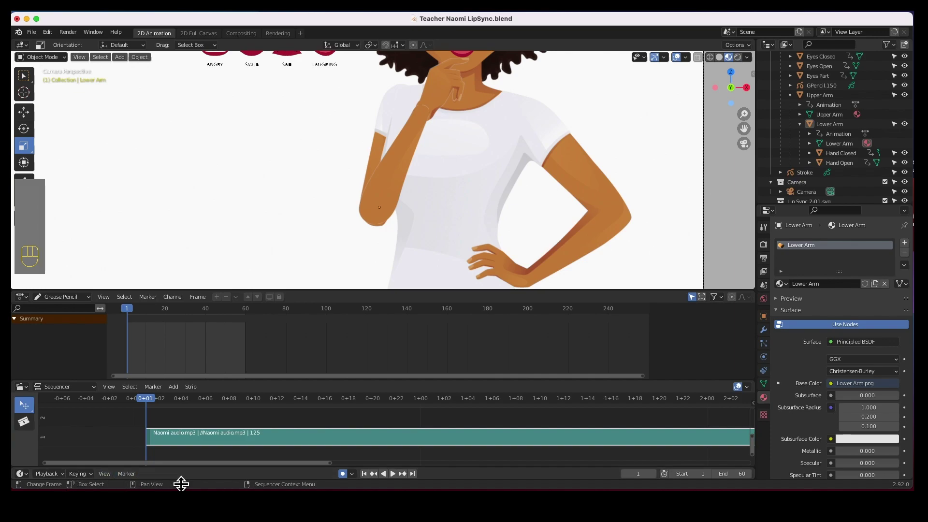
# - Set the playback sync mode to Sync to Audio
pyautogui.click(46, 474)
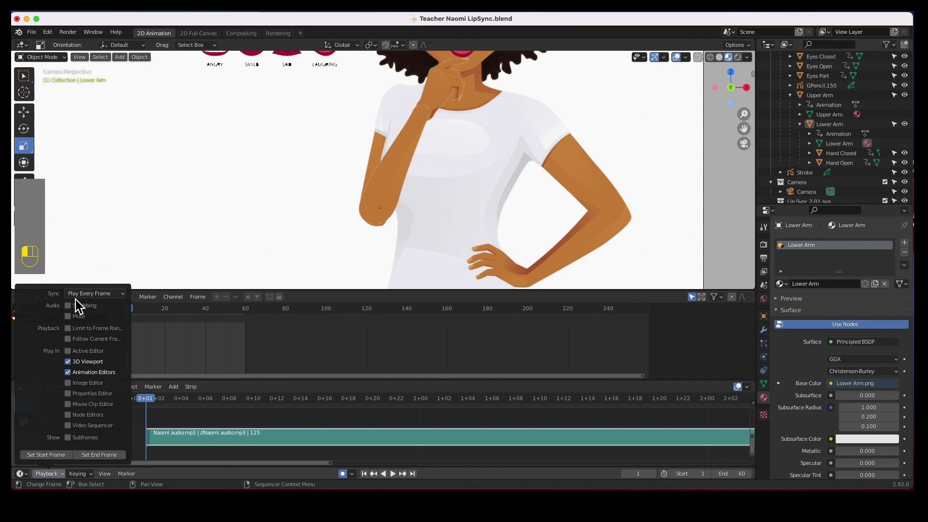
pyautogui.click(89, 294)
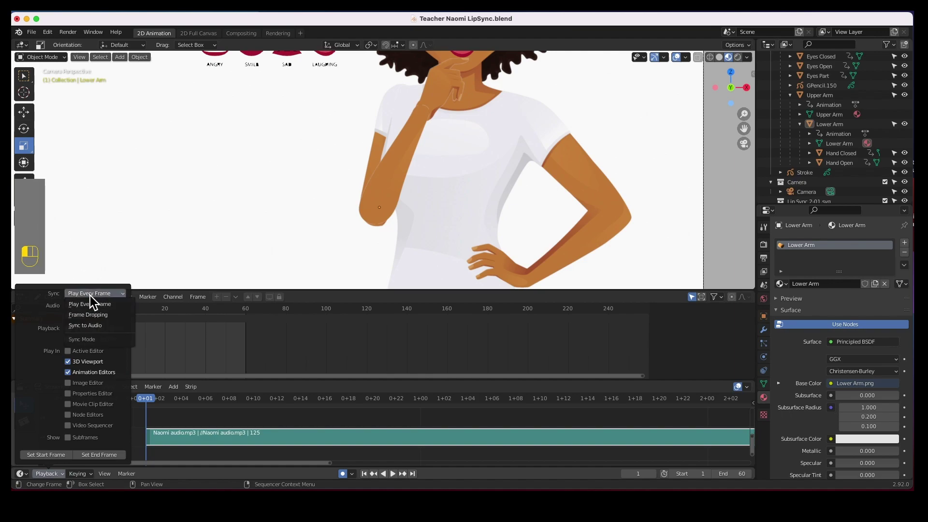
pyautogui.click(93, 329)
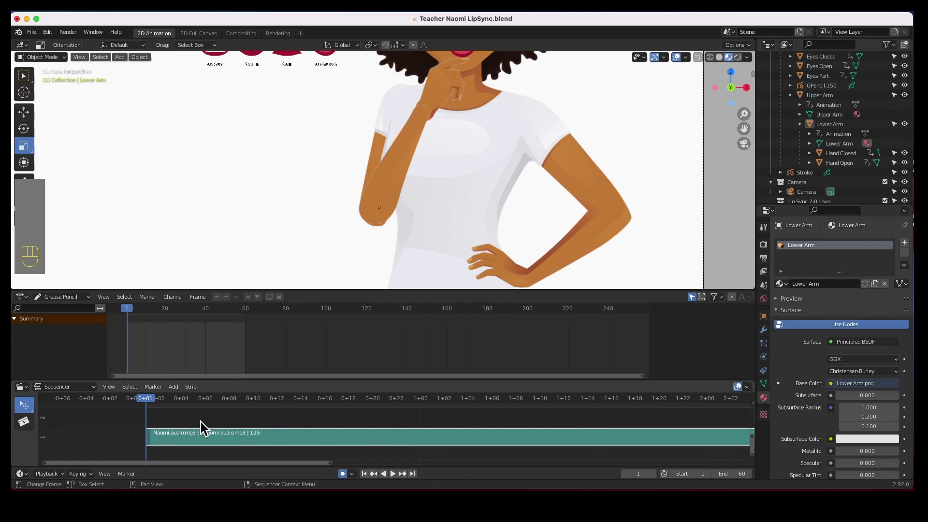
# - Enable the waveform display for the Naomi audio.mp3 strip in its sound properties
pyautogui.press('n')
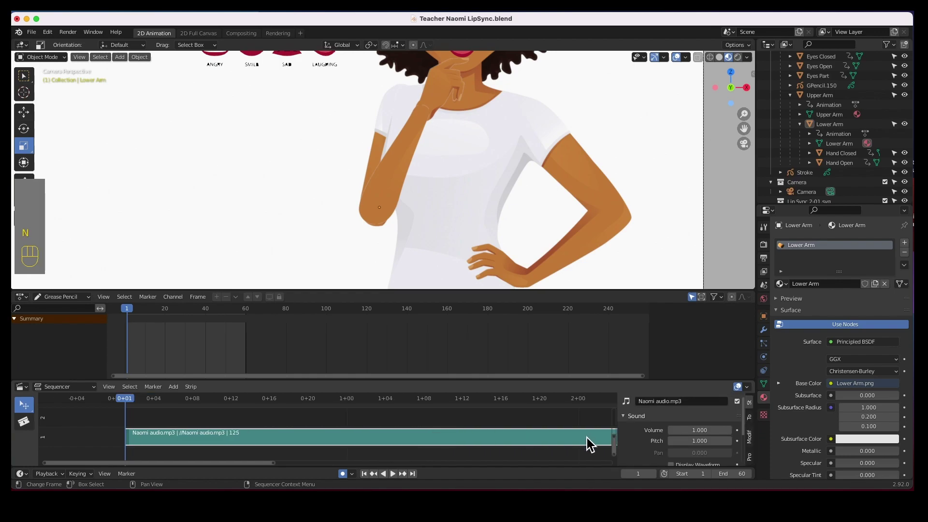
pyautogui.scroll(-2, 682, 443)
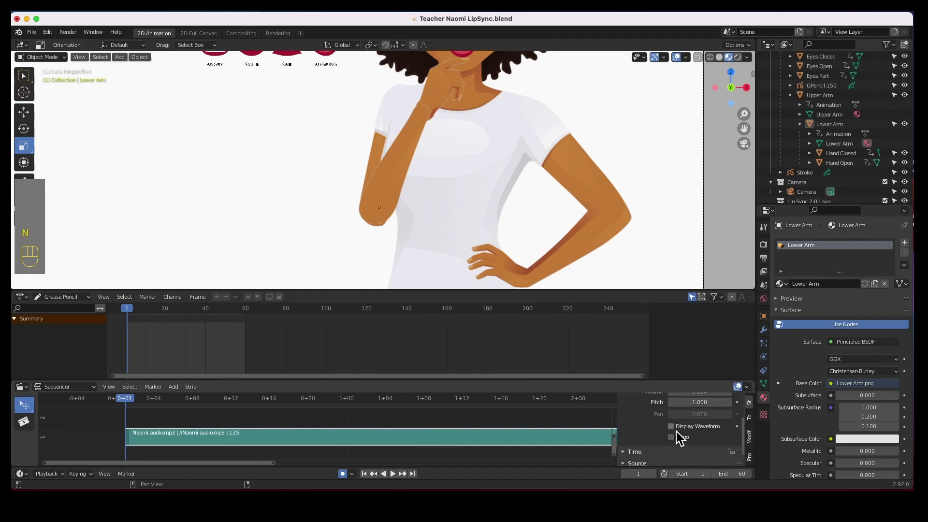
pyautogui.click(671, 427)
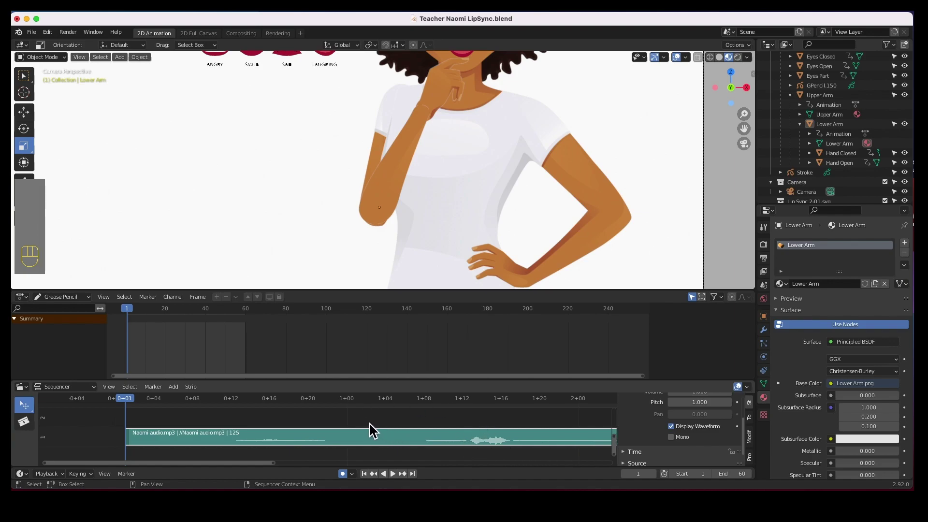
pyautogui.click(317, 415)
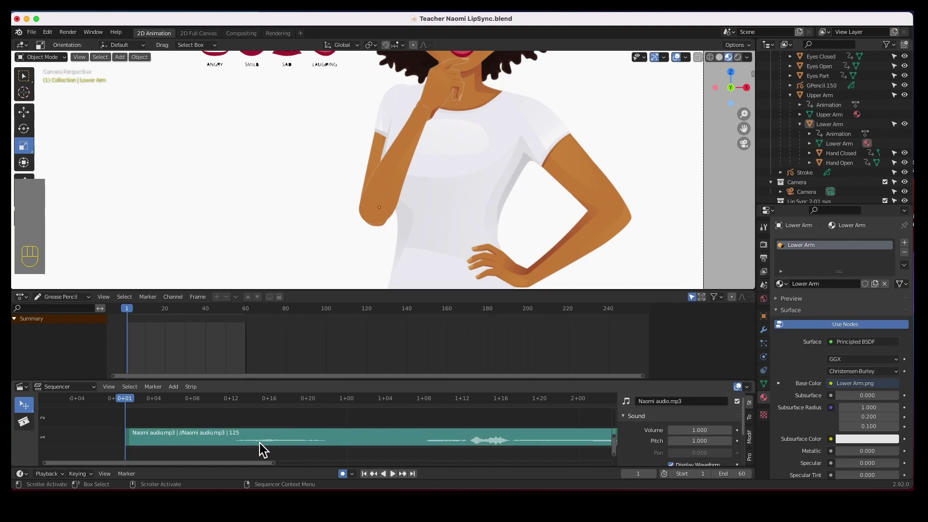
# - Check where the audio strip ends, move to frame 140 and set the scene's end frame to 140
pyautogui.moveTo(274, 465); pyautogui.dragTo(649, 474)
pyautogui.click(563, 401)
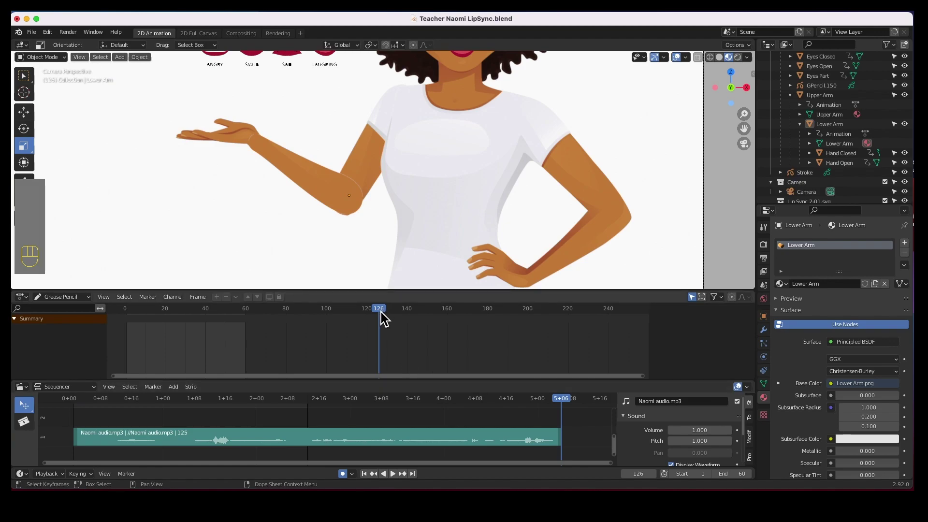
pyautogui.click(409, 314)
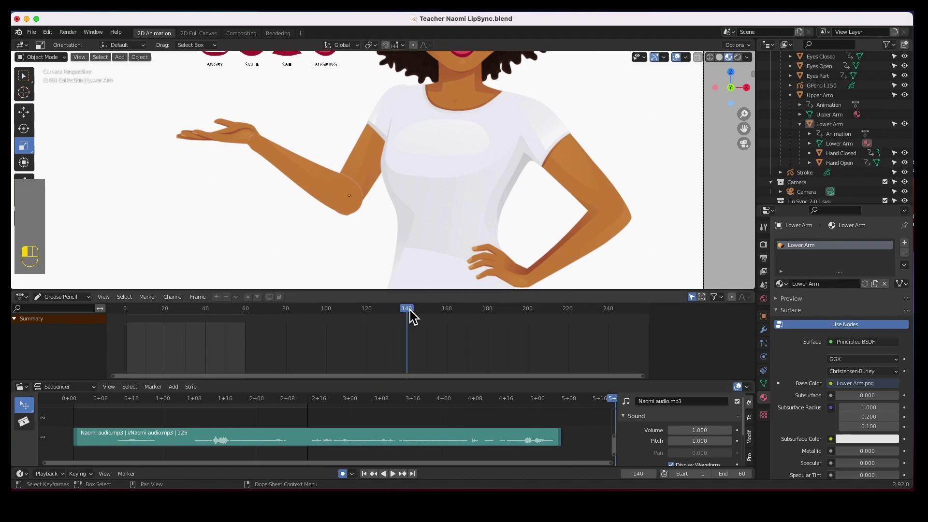
pyautogui.click(732, 474)
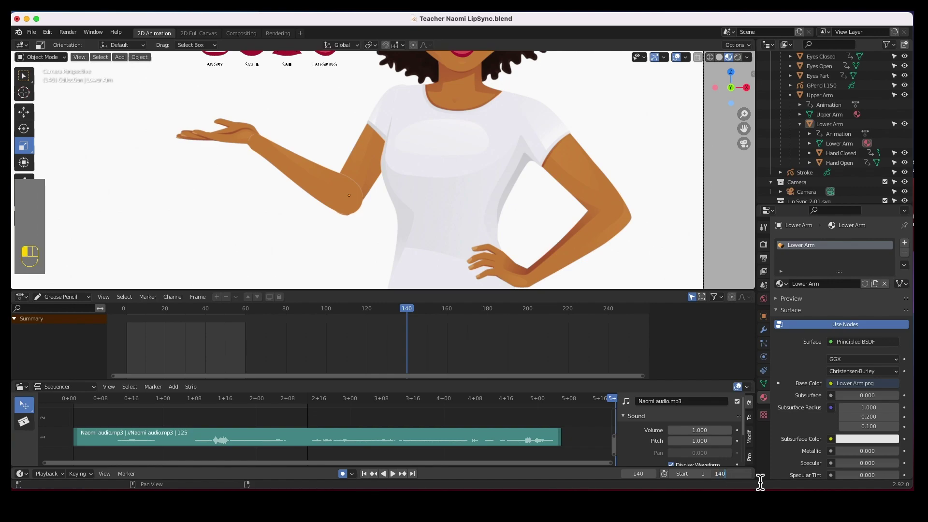
pyautogui.press('Return')
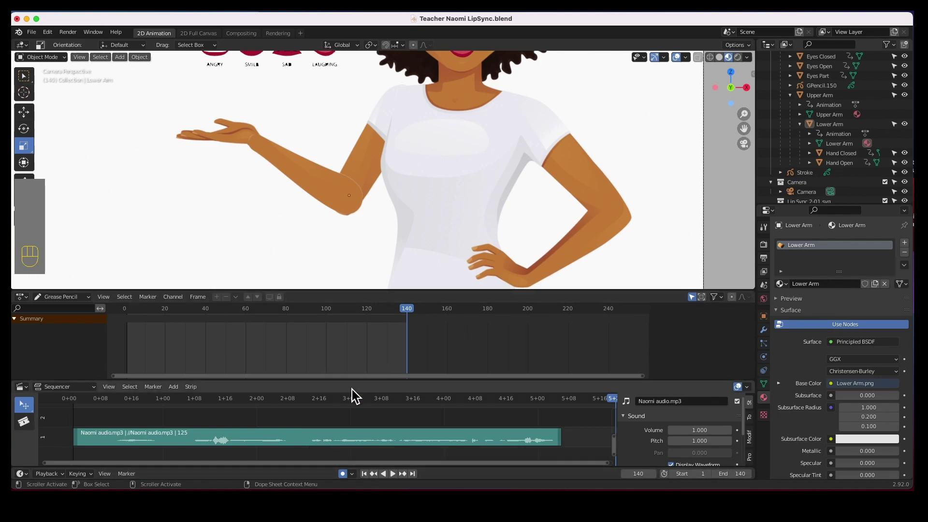
# - Play the animation with the audio from frame 1, stop it, and scrub to frame 9
pyautogui.click(374, 475)
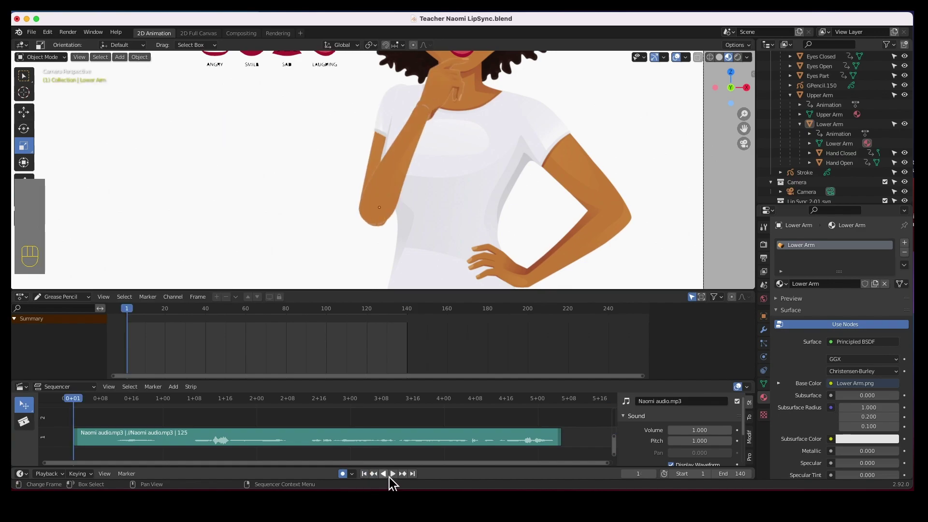
pyautogui.click(394, 475)
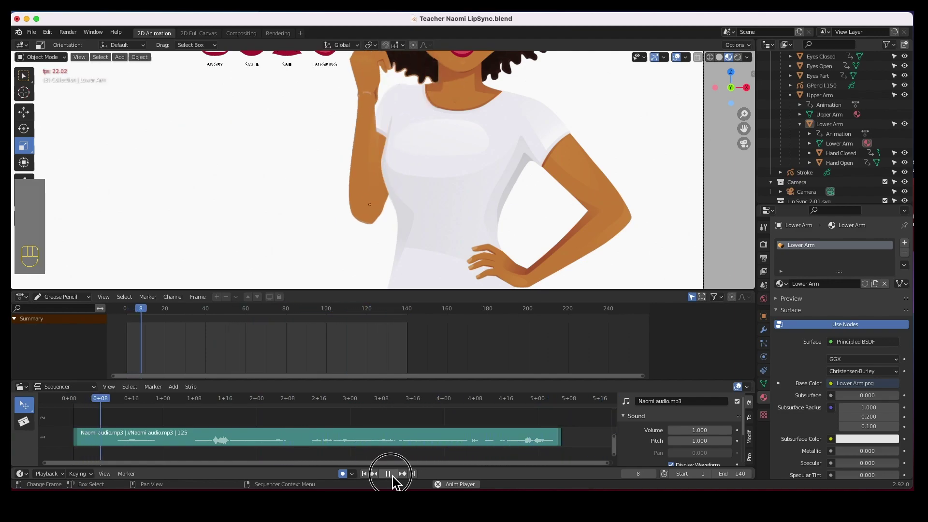
pyautogui.click(393, 476)
pyautogui.moveTo(119, 403)
pyautogui.mouseDown()
pyautogui.moveTo(79, 403)
pyautogui.moveTo(103, 402)
pyautogui.mouseUp()
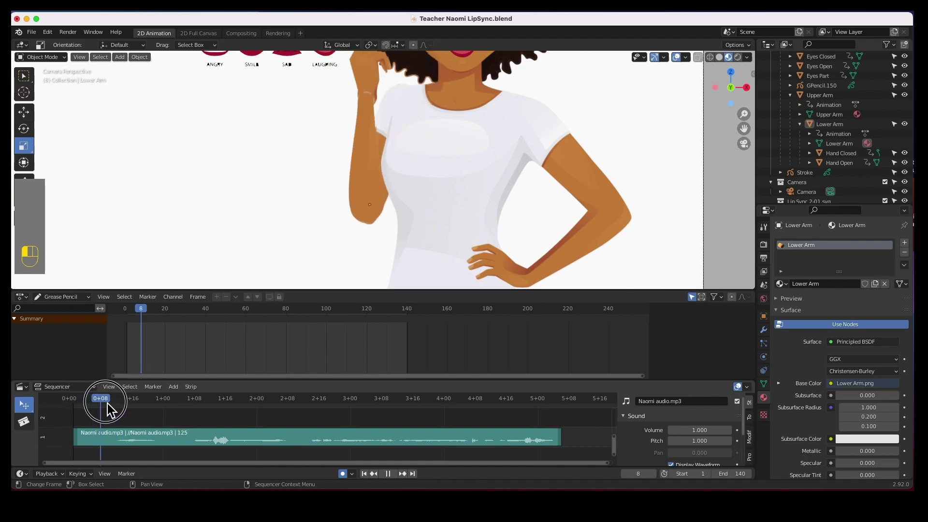
# - Arrange the workspace so the face and mouth chart, the whole dope sheet frame range and the enlarged audio waveform are all in view
pyautogui.click(353, 151)
pyautogui.keyDown('shift'); pyautogui.moveTo(327, 93); pyautogui.dragTo(344, 234, button='middle'); pyautogui.keyUp('shift')
pyautogui.moveTo(355, 291); pyautogui.dragTo(353, 317)
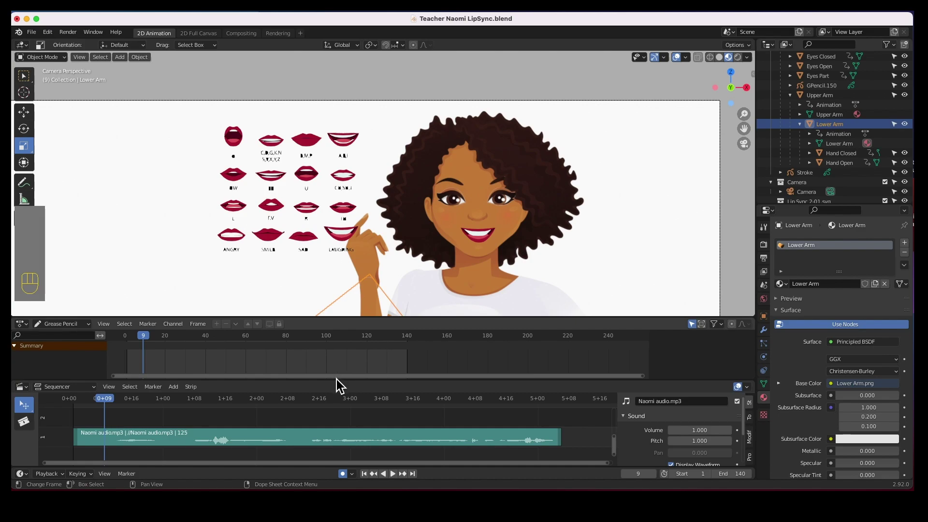
pyautogui.moveTo(358, 380); pyautogui.dragTo(377, 393)
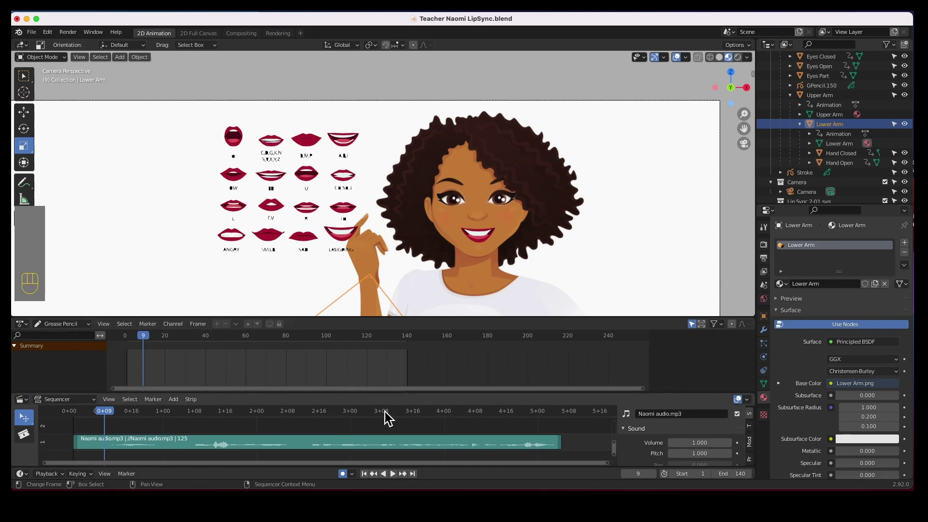
pyautogui.scroll(1, 341, 439)
pyautogui.moveTo(613, 441); pyautogui.dragTo(616, 452)
pyautogui.keyDown('shift'); pyautogui.moveTo(452, 437); pyautogui.dragTo(471, 453, button='middle'); pyautogui.keyUp('shift')
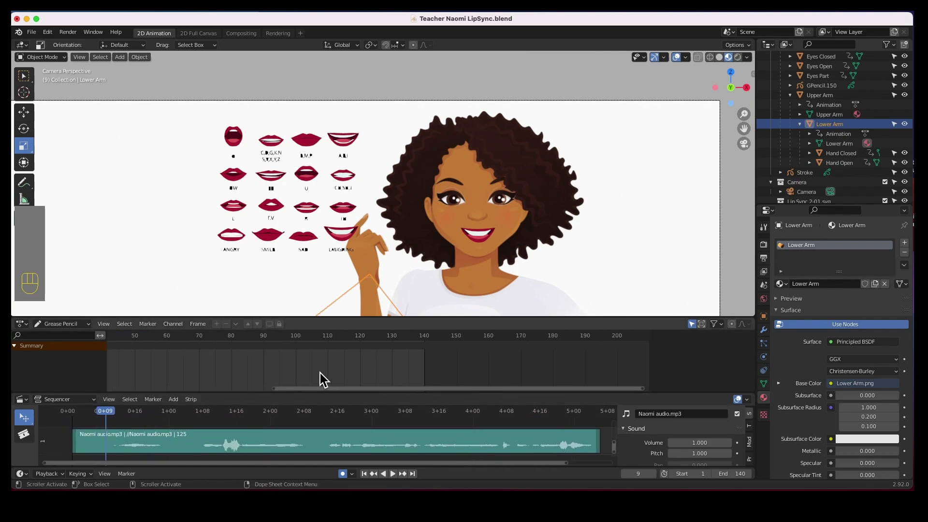
pyautogui.press('Home')
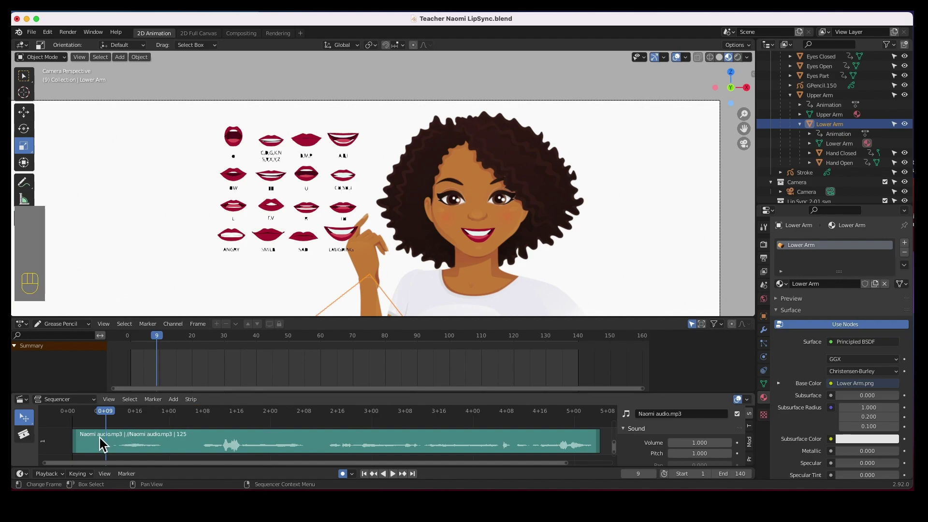
# - Replay the opening sound of the audio strip several times, between about frames 8 and 22, to locate its timing
pyautogui.moveTo(107, 419); pyautogui.dragTo(73, 415)
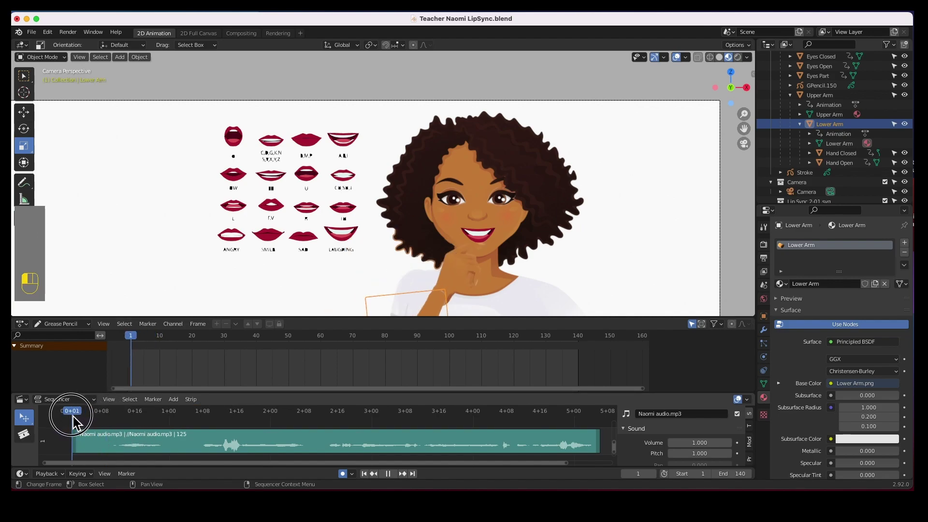
pyautogui.press('space')
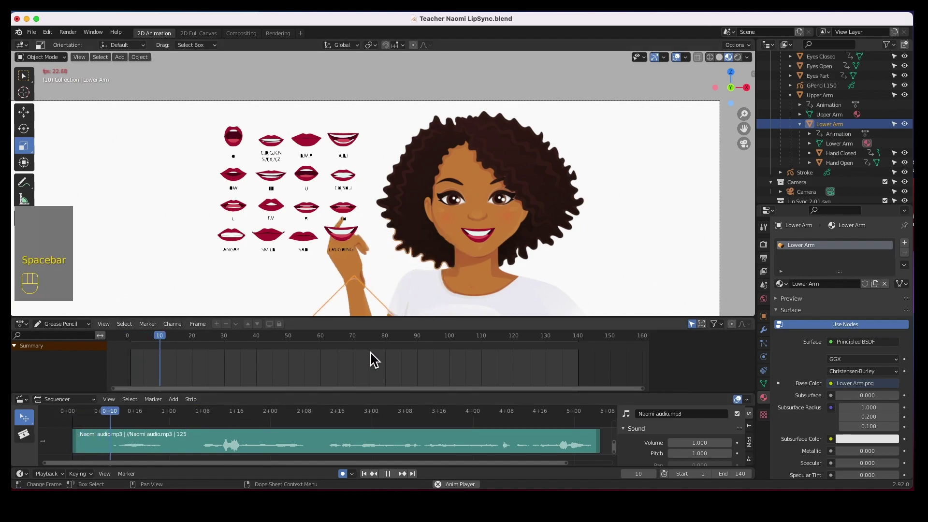
pyautogui.press('space')
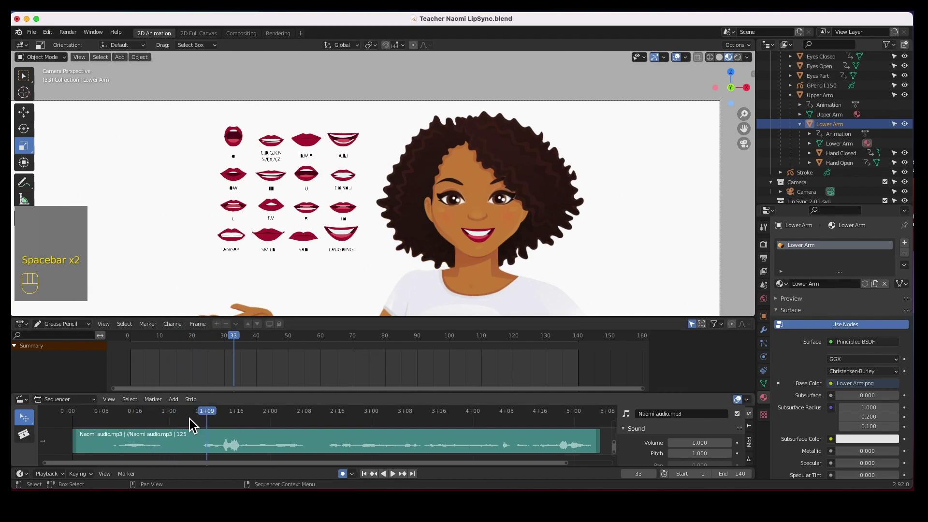
pyautogui.moveTo(204, 422); pyautogui.dragTo(103, 429)
pyautogui.press('space')
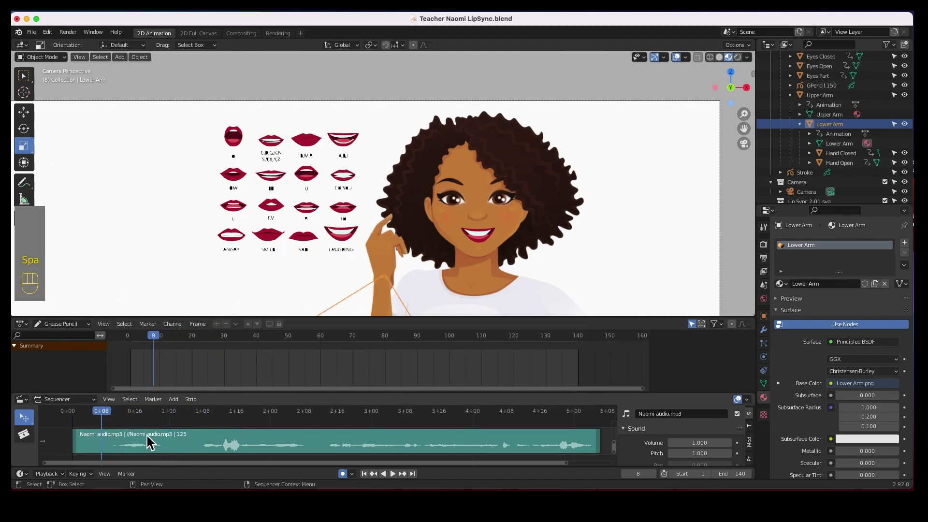
pyautogui.press('space')
pyautogui.moveTo(167, 413); pyautogui.dragTo(114, 419)
pyautogui.press('space')
pyautogui.press('space')
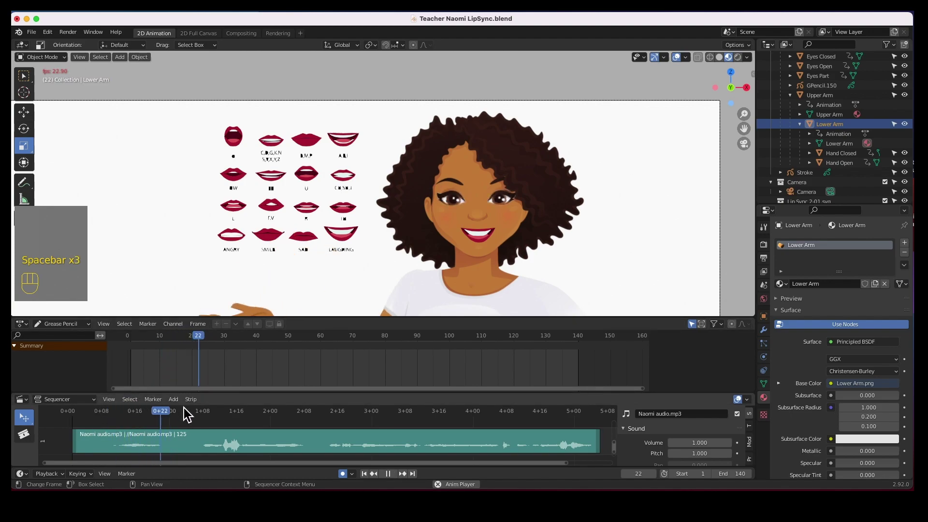
pyautogui.moveTo(166, 414); pyautogui.dragTo(106, 418)
pyautogui.press('space')
pyautogui.press('space')
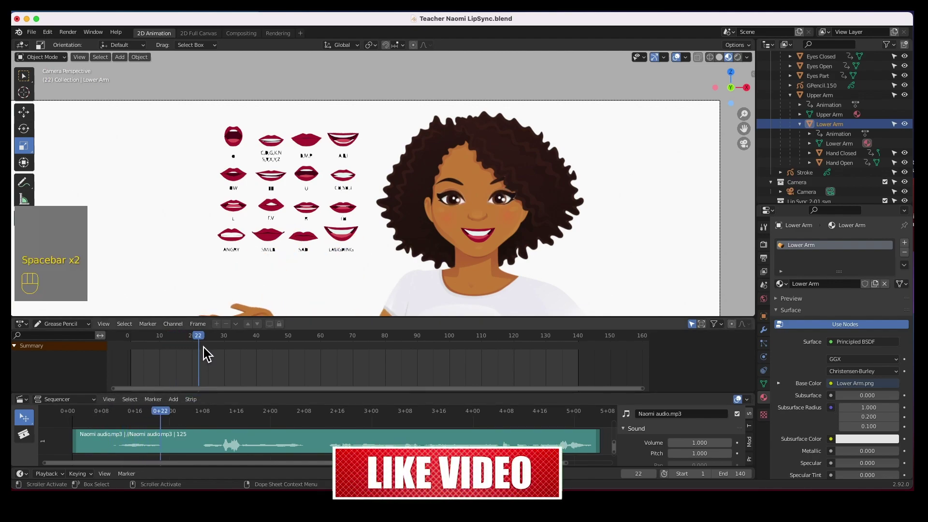
# - Select the mouth drawing object GPencil.150, activate its Mouth Shapes layer and toggle that layer's visibility off and on
pyautogui.click(478, 242)
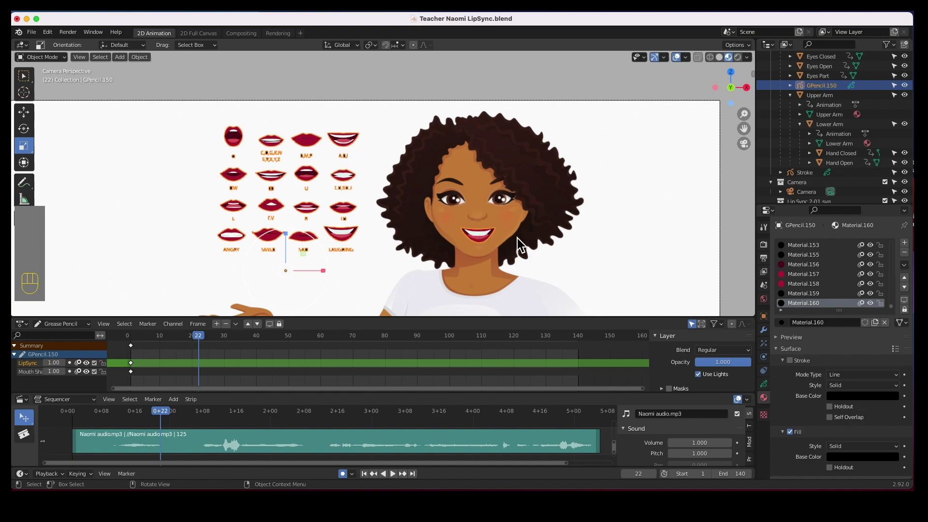
pyautogui.click(765, 385)
pyautogui.click(805, 286)
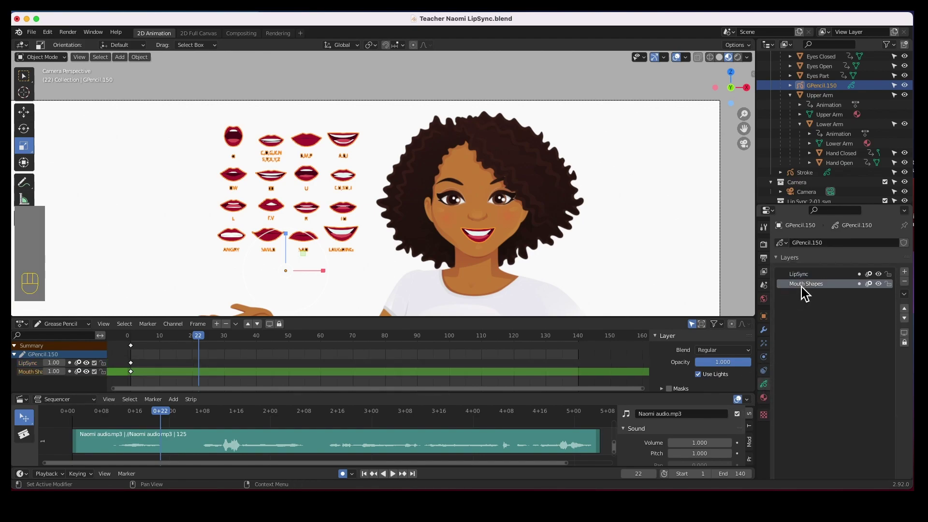
pyautogui.click(879, 284)
pyautogui.click(879, 285)
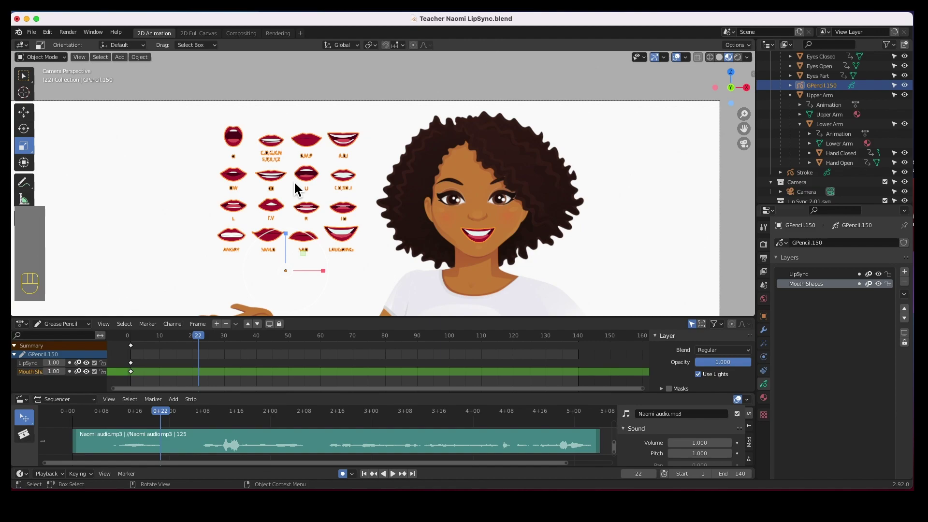
# - In Edit Mode, select the mouth strokes on the character's face and delete them
pyautogui.press('Tab')
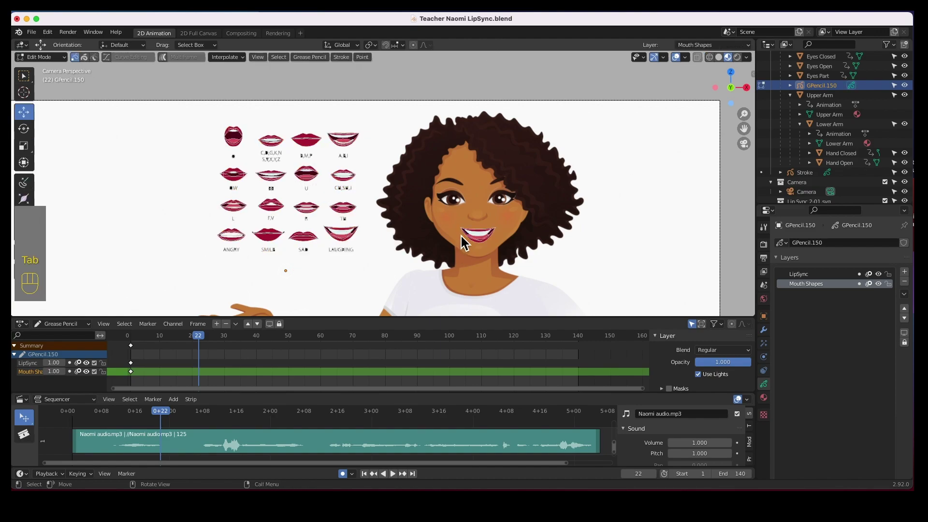
pyautogui.moveTo(444, 225); pyautogui.dragTo(523, 254)
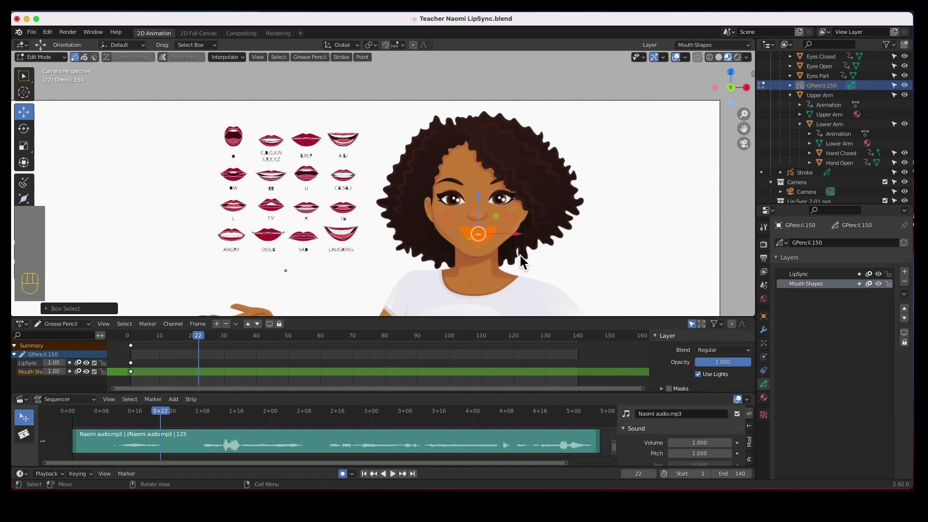
pyautogui.press('x')
pyautogui.click(497, 269)
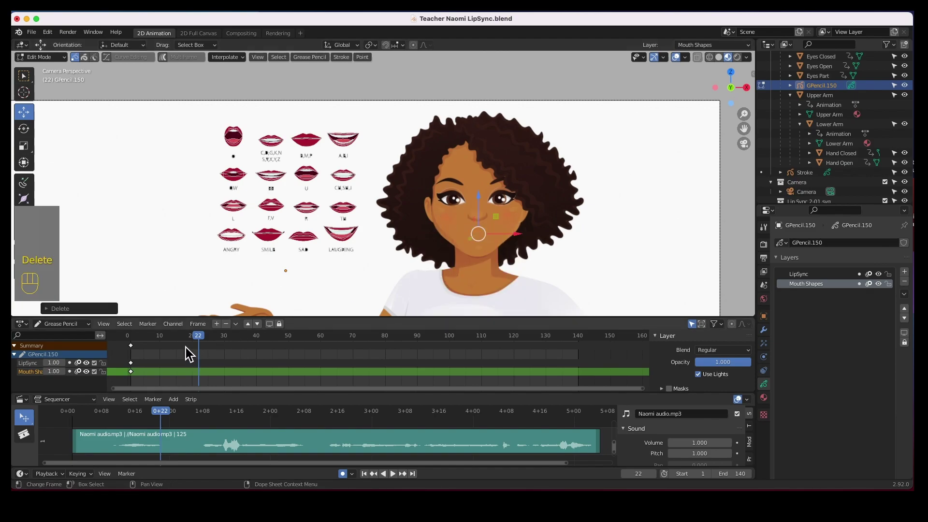
# - Go to frame 1 and copy the strokes of the SMILE mouth from the mouth chart
pyautogui.press('space')
pyautogui.moveTo(199, 342); pyautogui.dragTo(131, 346)
pyautogui.press('space')
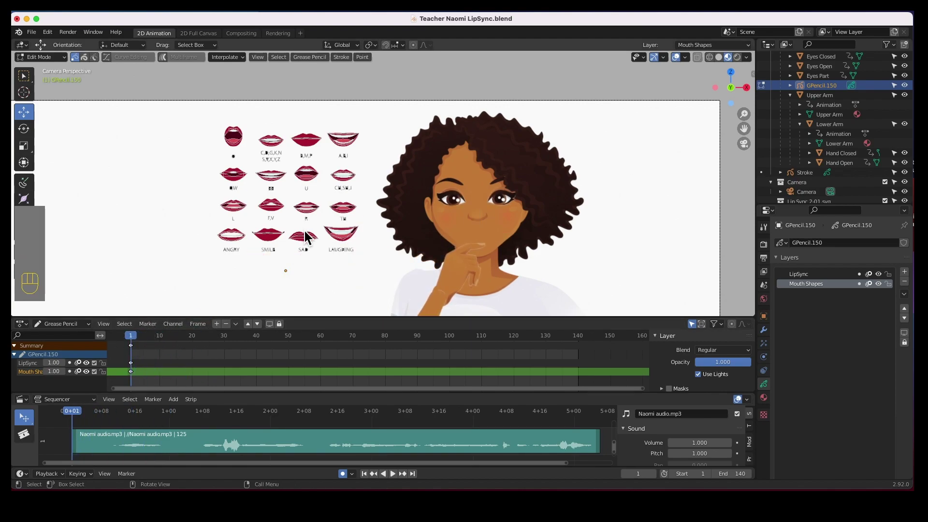
pyautogui.scroll(2, 308, 223)
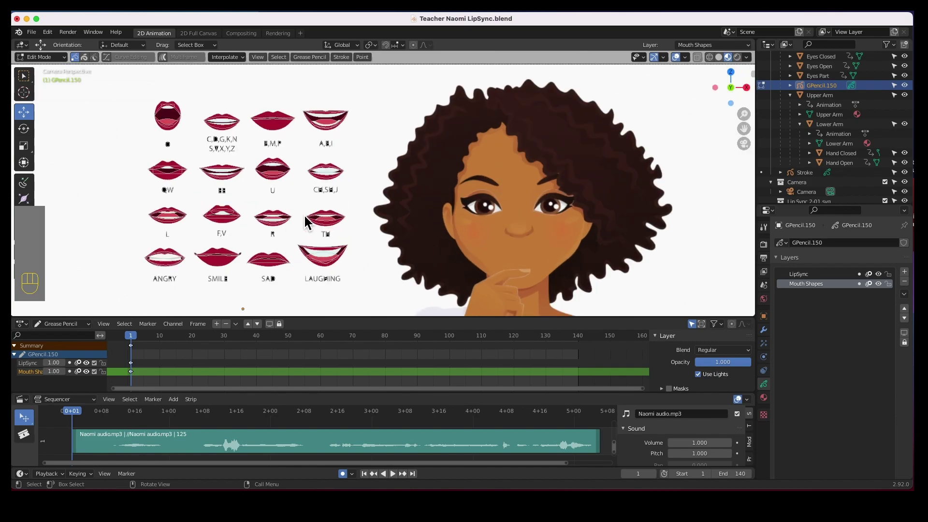
pyautogui.moveTo(190, 250); pyautogui.dragTo(247, 276)
pyautogui.press('super+c')
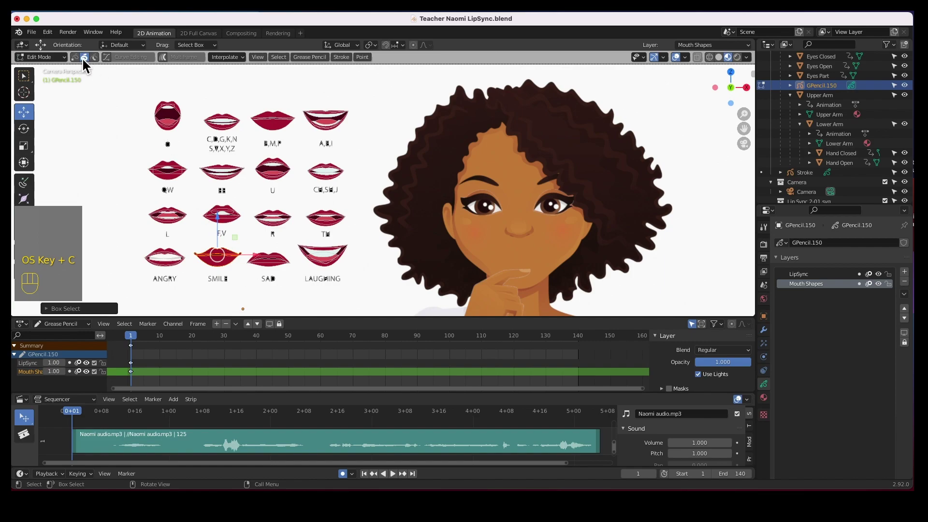
# - Hide the Mouth Shapes layer, paste the copied SMILE mouth into the LipSync layer and move it onto the character's face
pyautogui.click(812, 275)
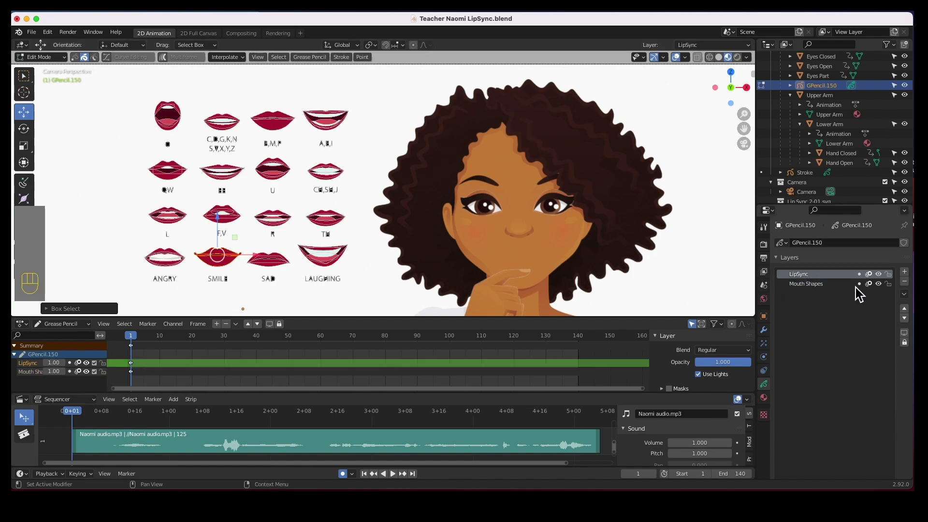
pyautogui.click(879, 284)
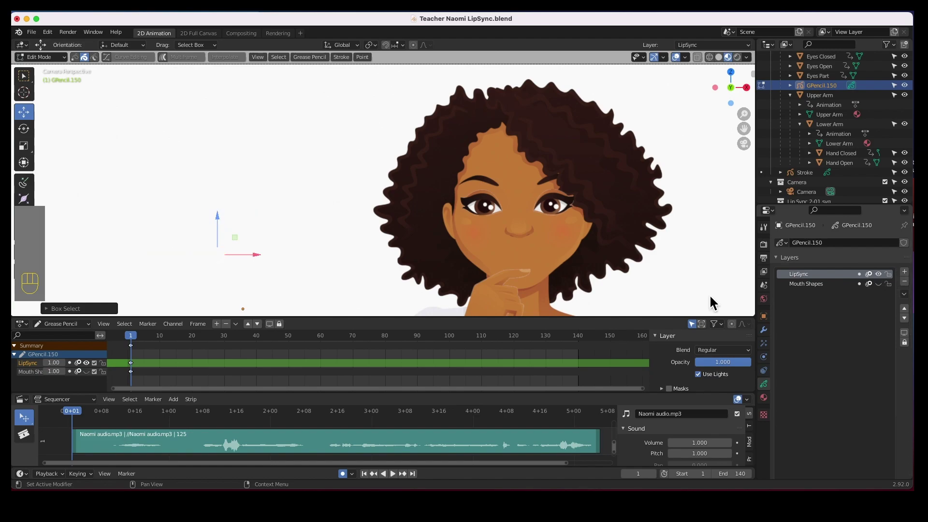
pyautogui.press('super+v')
pyautogui.moveTo(225, 260)
pyautogui.mouseDown()
pyautogui.moveTo(353, 277)
pyautogui.moveTo(514, 271)
pyautogui.moveTo(528, 262)
pyautogui.mouseUp()
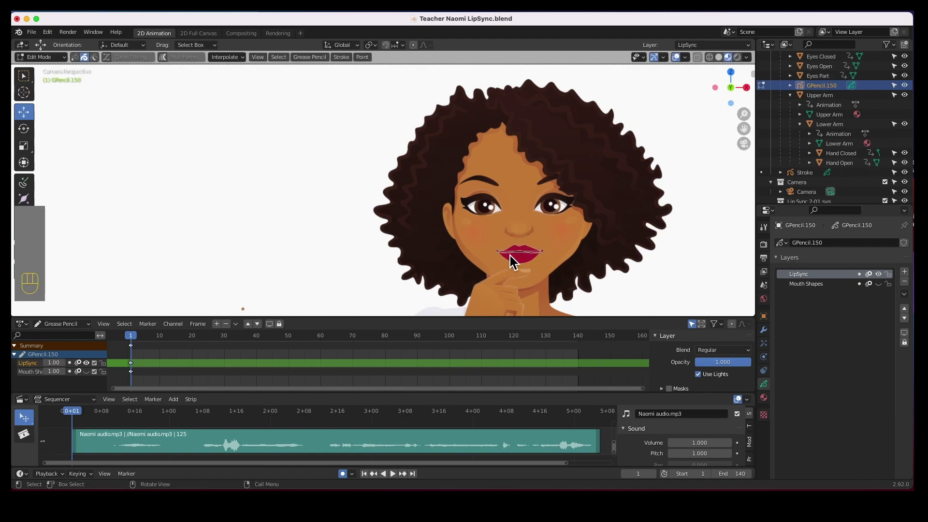
# - Select the pasted mouth in close-up and adjust its position so it is centred below the nose
pyautogui.scroll(4, 543, 275)
pyautogui.keyDown('shift'); pyautogui.moveTo(612, 278); pyautogui.dragTo(349, 173, button='middle'); pyautogui.keyUp('shift')
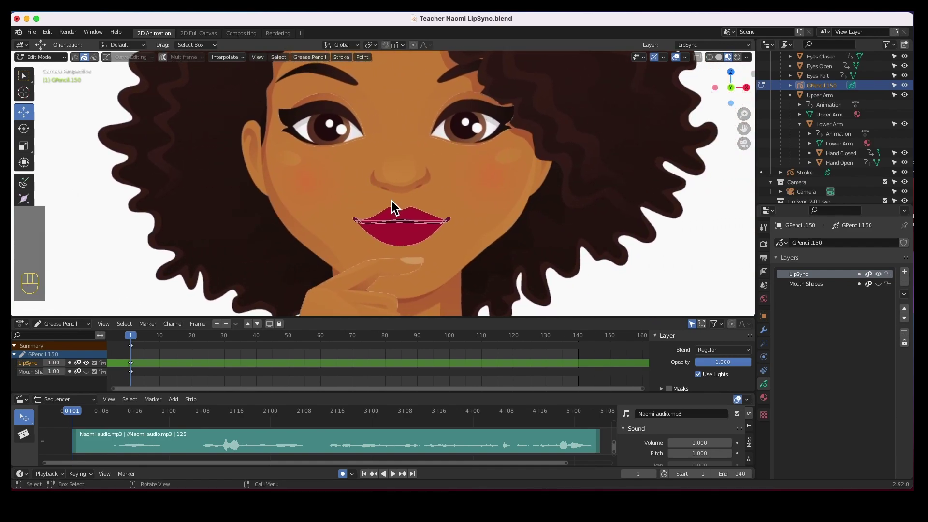
pyautogui.scroll(2, 393, 207)
pyautogui.moveTo(316, 212); pyautogui.dragTo(521, 278)
pyautogui.moveTo(408, 242); pyautogui.dragTo(418, 246)
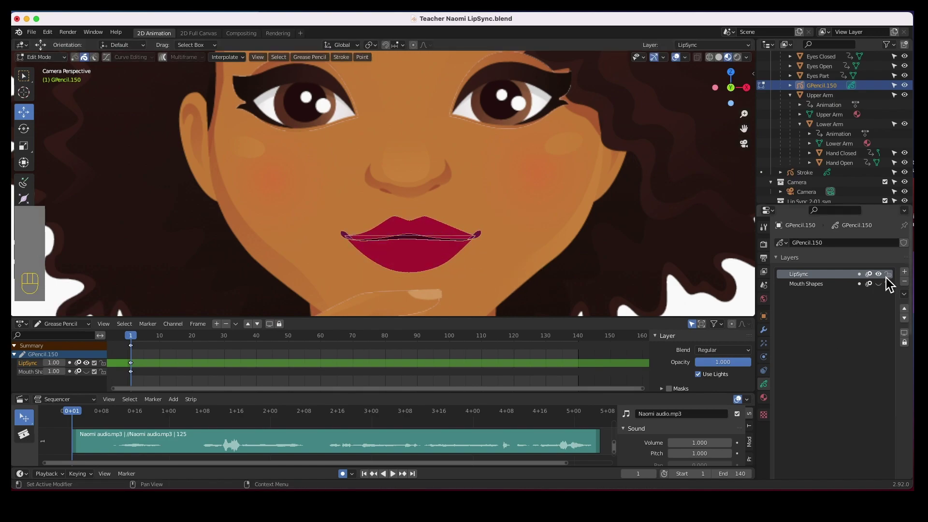
# - Add a new grease pencil layer above LipSync and name it Guides
pyautogui.click(905, 272)
pyautogui.doubleClick(803, 274)
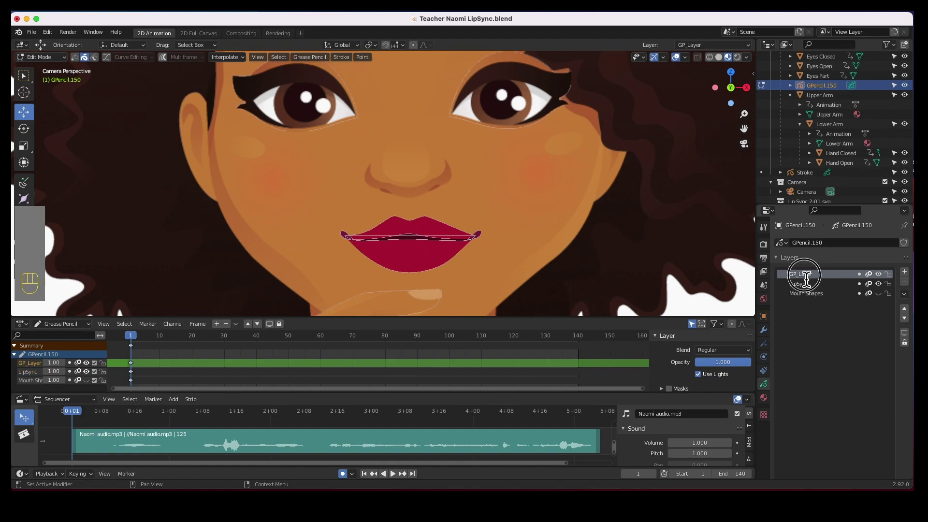
pyautogui.write('Guides')
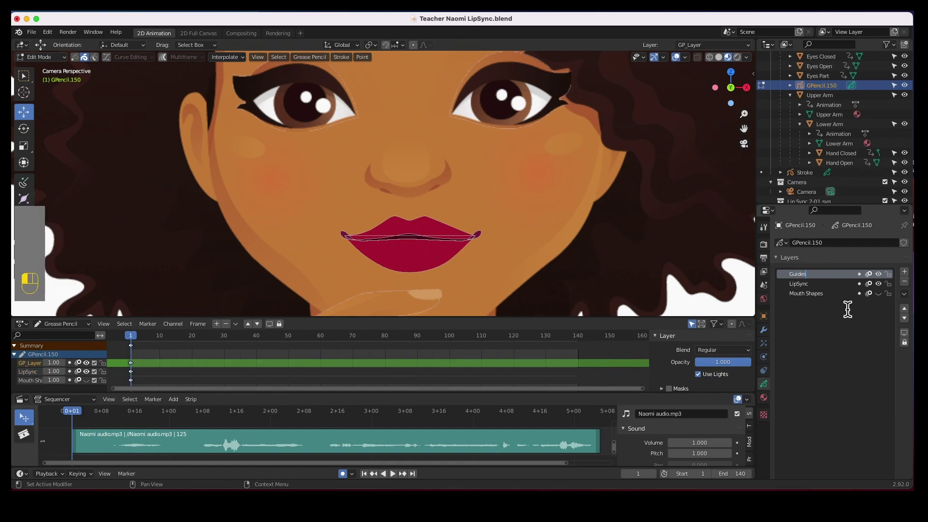
pyautogui.press('Return')
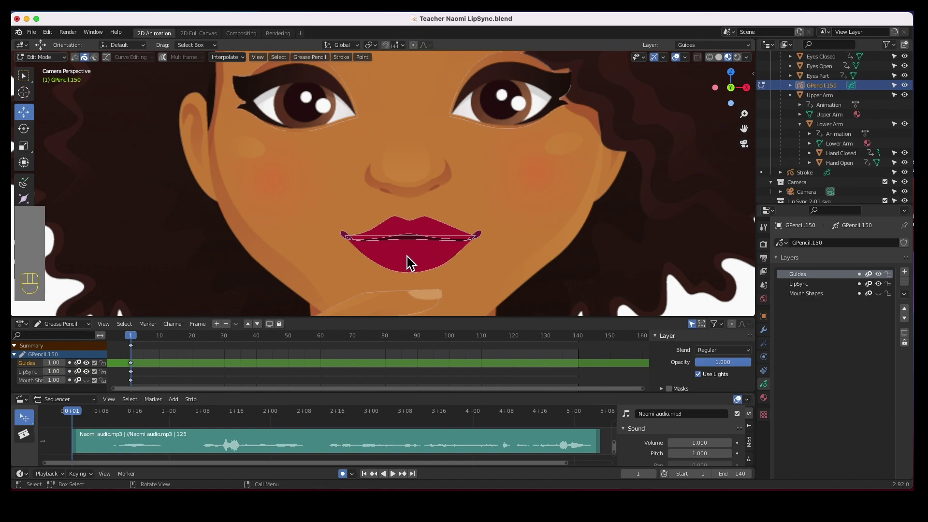
# - Select all strokes of the mouth on the face, nudge them slightly into place and deselect them
pyautogui.moveTo(324, 214); pyautogui.dragTo(524, 290)
pyautogui.press('g')
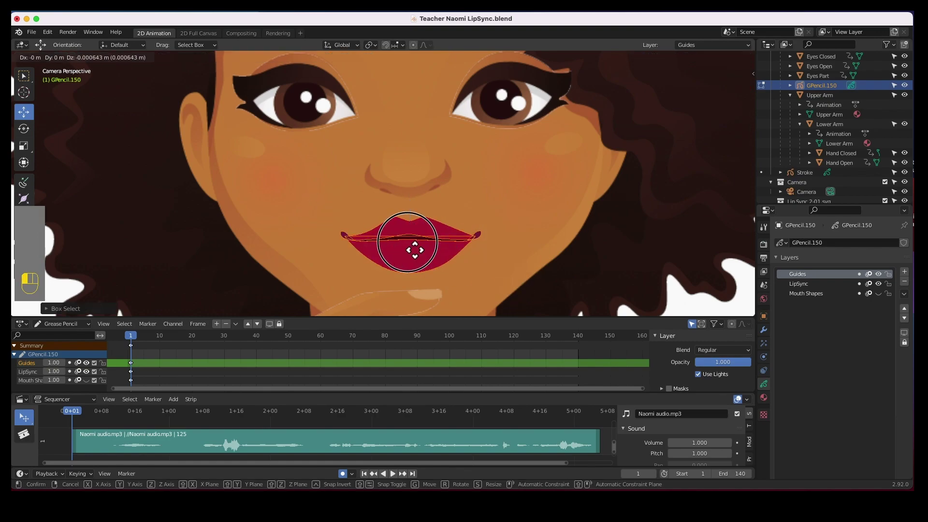
pyautogui.click(414, 251)
pyautogui.click(261, 202)
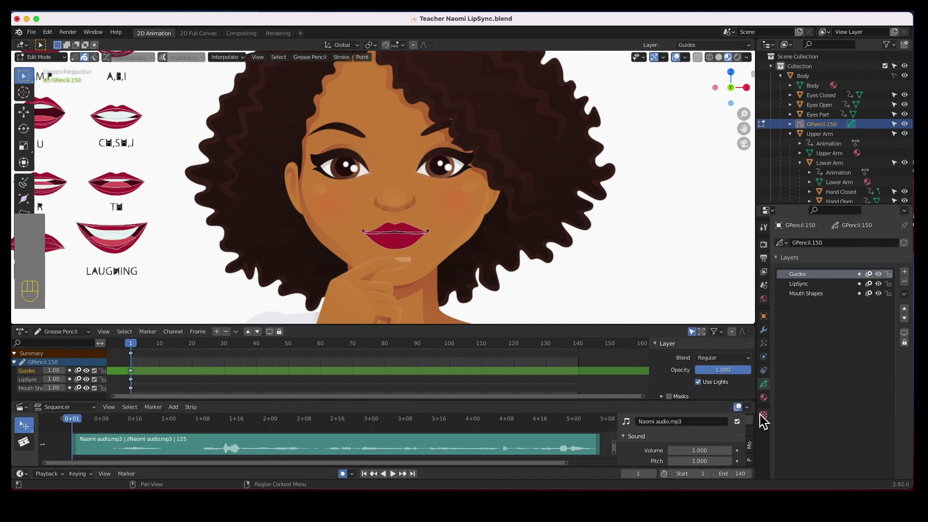
# - Add a new material to the grease pencil object and name it Guides
pyautogui.click(765, 400)
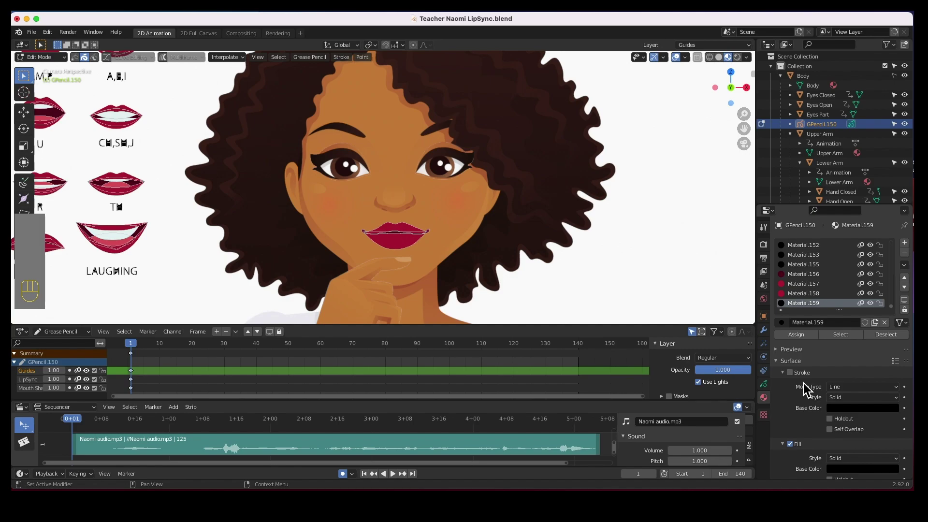
pyautogui.click(904, 243)
pyautogui.click(827, 324)
pyautogui.doubleClick(803, 305)
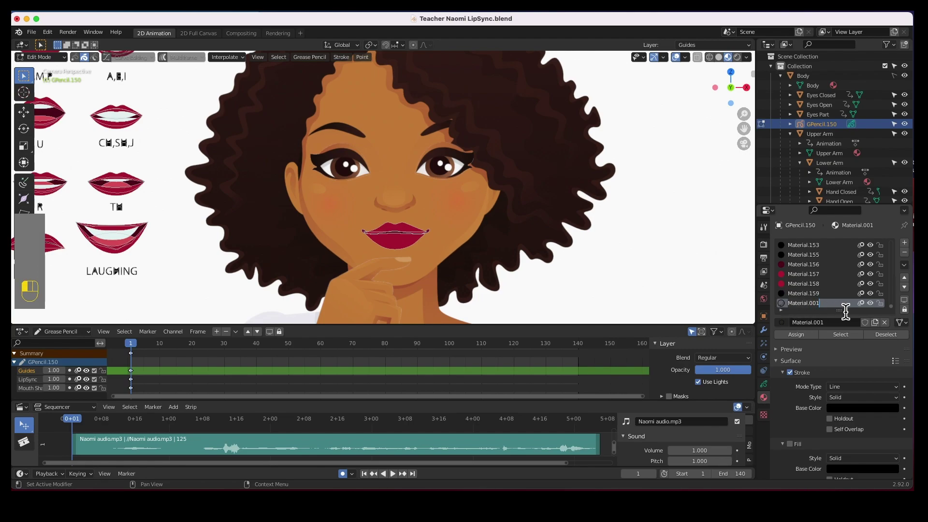
pyautogui.write('Guides')
pyautogui.press('Return')
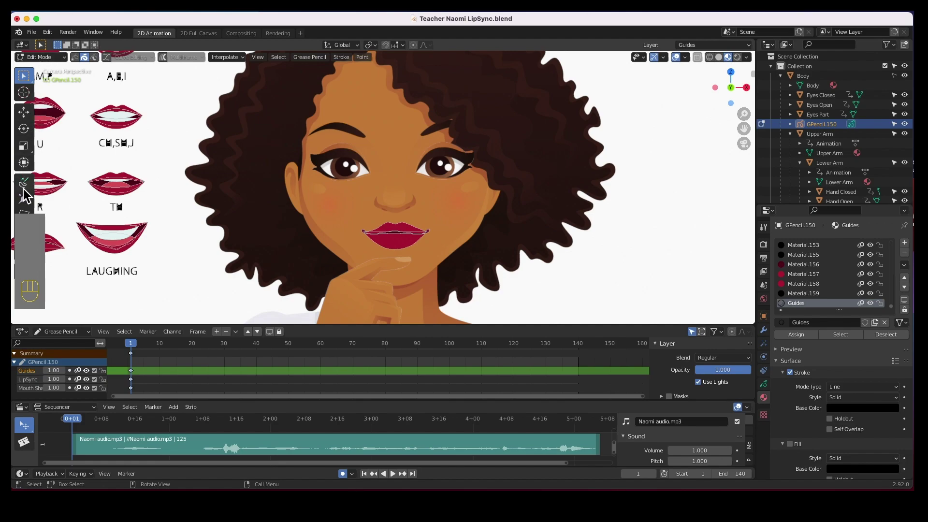
# - Switch to Draw mode, set the pencil radius to 3 px and draw a near-vertical test stroke beside the LAUGHING mouth
pyautogui.click(51, 57)
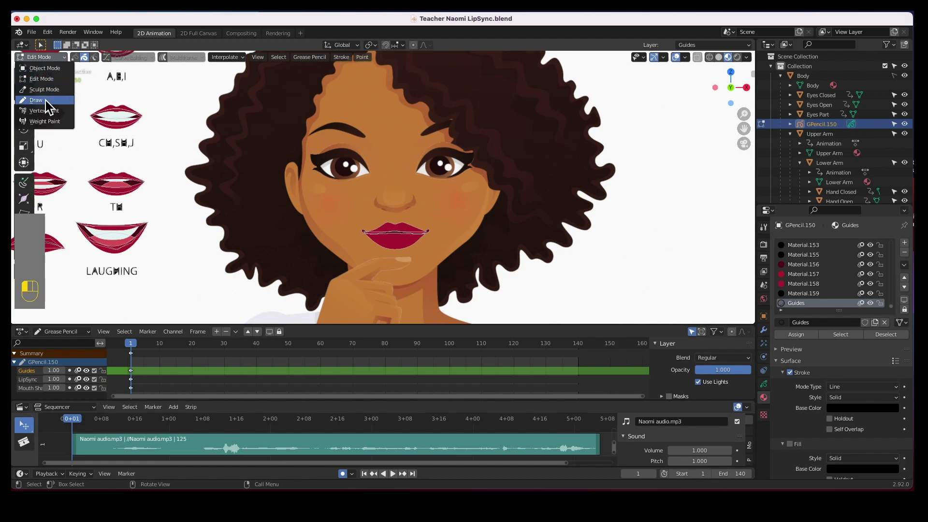
pyautogui.click(48, 101)
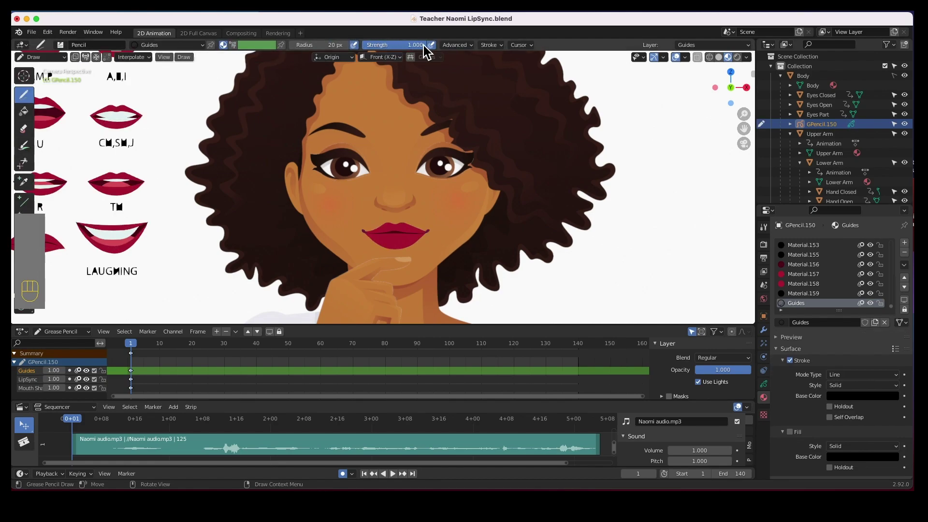
pyautogui.moveTo(326, 45); pyautogui.dragTo(304, 45)
pyautogui.moveTo(159, 191); pyautogui.dragTo(168, 282)
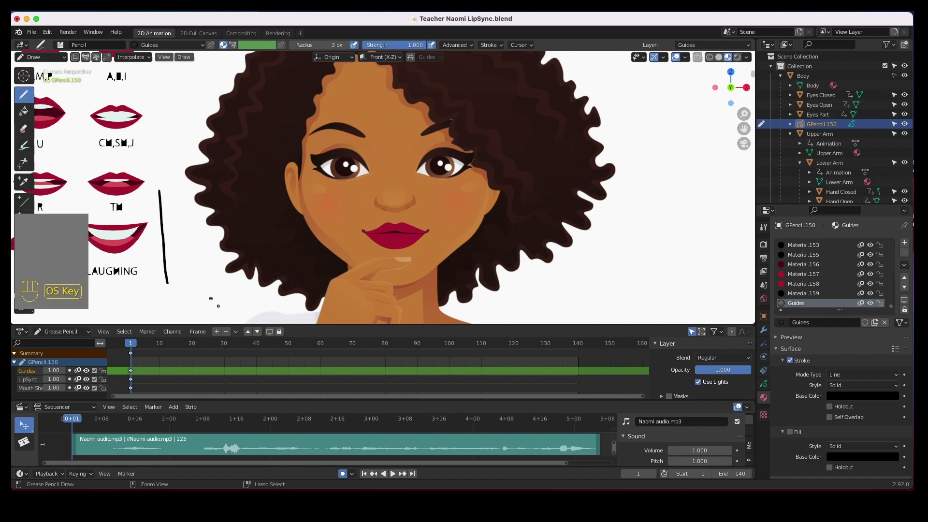
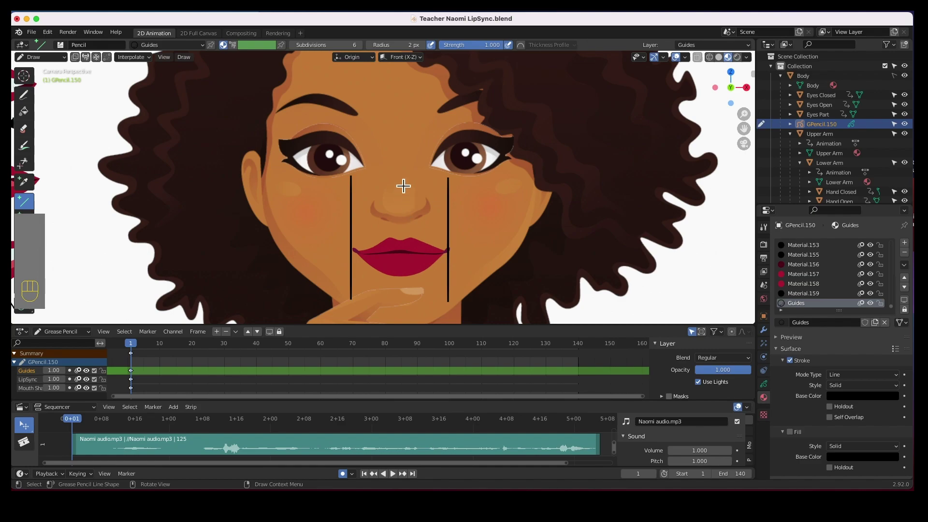
# - Draw a vertical guide line through the centre of the face's mouth and a horizontal one across the lip line
pyautogui.moveTo(401, 172)
pyautogui.mouseDown()
pyautogui.moveTo(400, 311)
pyautogui.moveTo(408, 332)
pyautogui.moveTo(433, 333)
pyautogui.mouseUp()
pyautogui.press('Return')
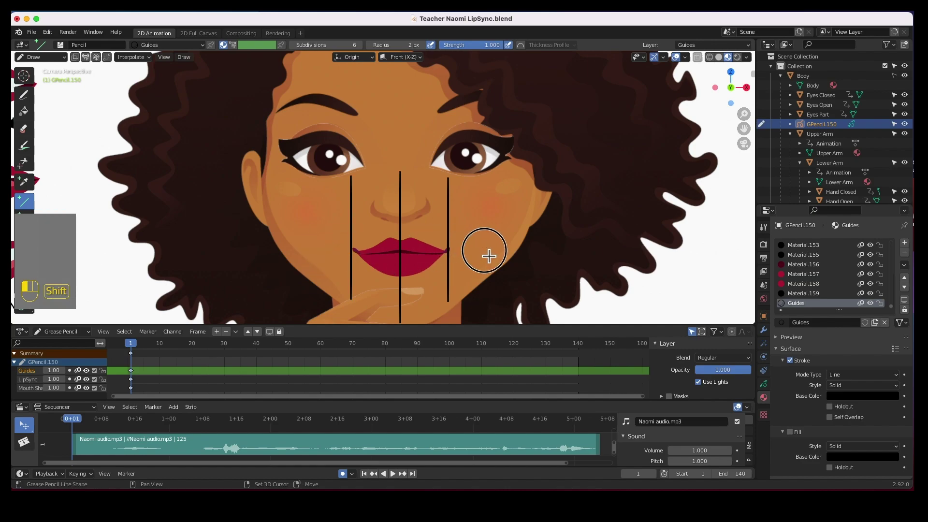
pyautogui.keyDown('shift'); pyautogui.moveTo(333, 257); pyautogui.dragTo(501, 258); pyautogui.keyUp('shift')
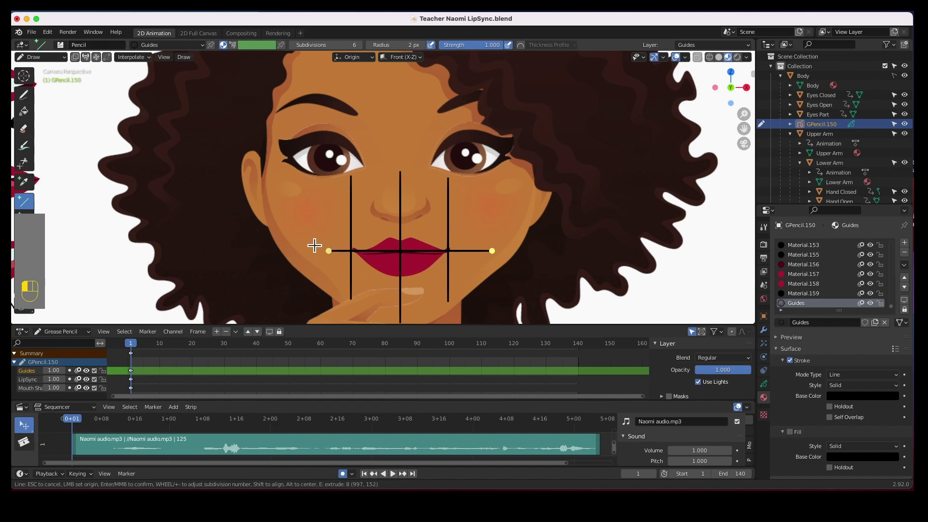
pyautogui.press('Return')
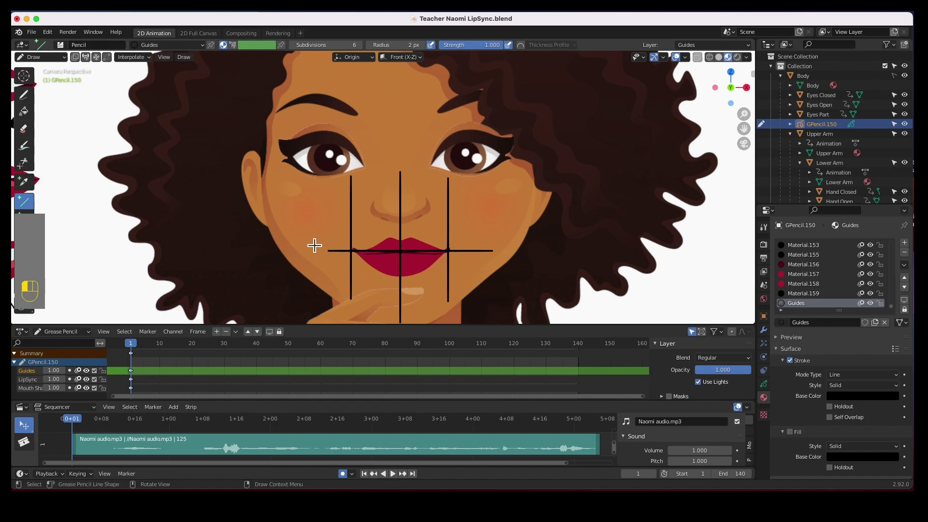
# - In Edit Mode, nudge the horizontal guide down onto the lip line and shift the central vertical guide slightly to the mouth's centre
pyautogui.click(42, 57)
pyautogui.click(50, 80)
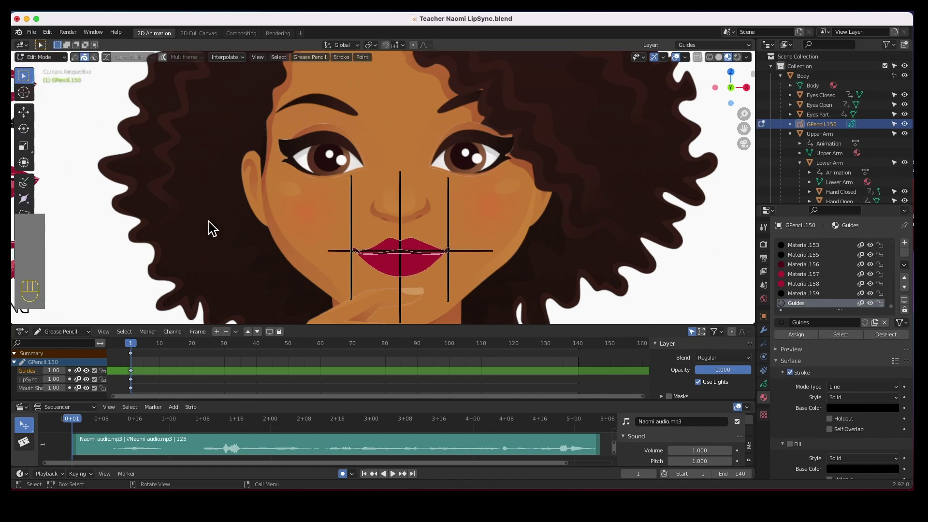
pyautogui.click(23, 111)
pyautogui.moveTo(412, 240); pyautogui.dragTo(414, 242)
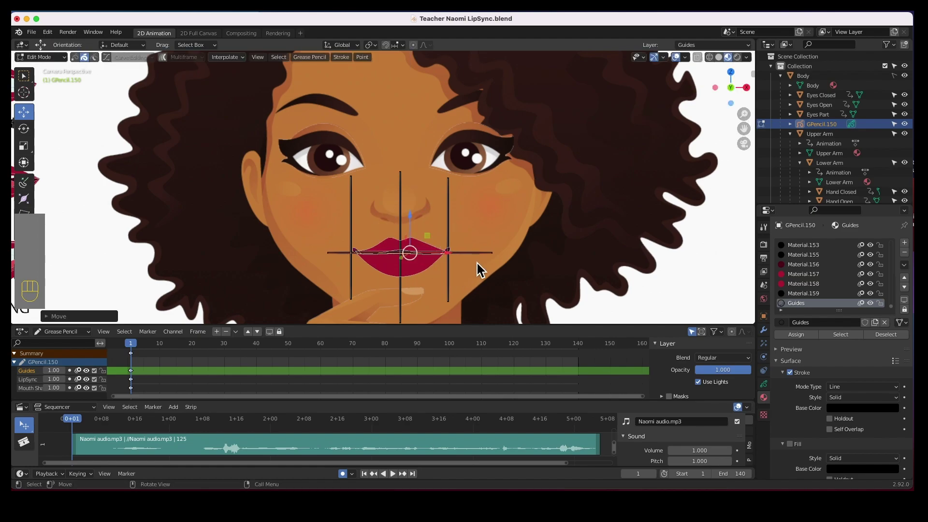
pyautogui.click(401, 226)
pyautogui.moveTo(446, 250); pyautogui.dragTo(447, 256)
# - Nudge the two outer vertical guides sideways to line up with the mouth's corners and deselect them
pyautogui.click(354, 232)
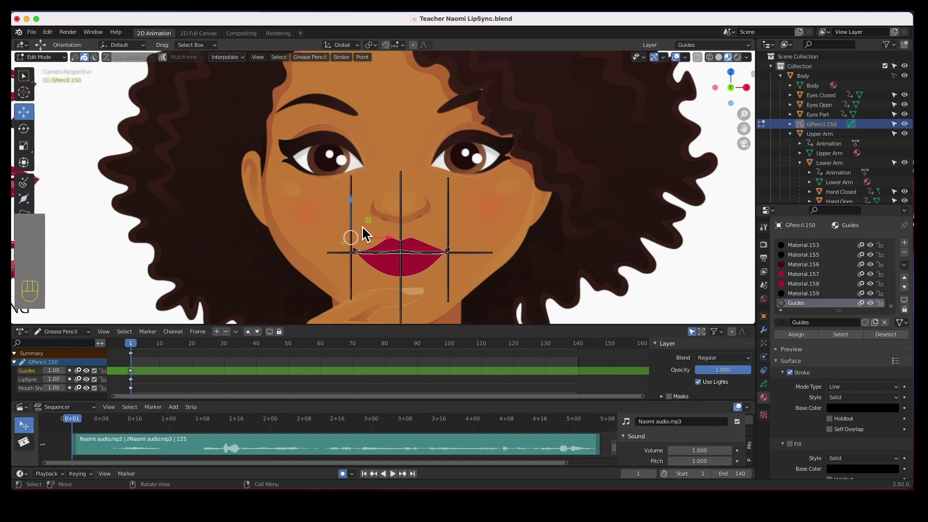
pyautogui.moveTo(383, 240); pyautogui.dragTo(385, 246)
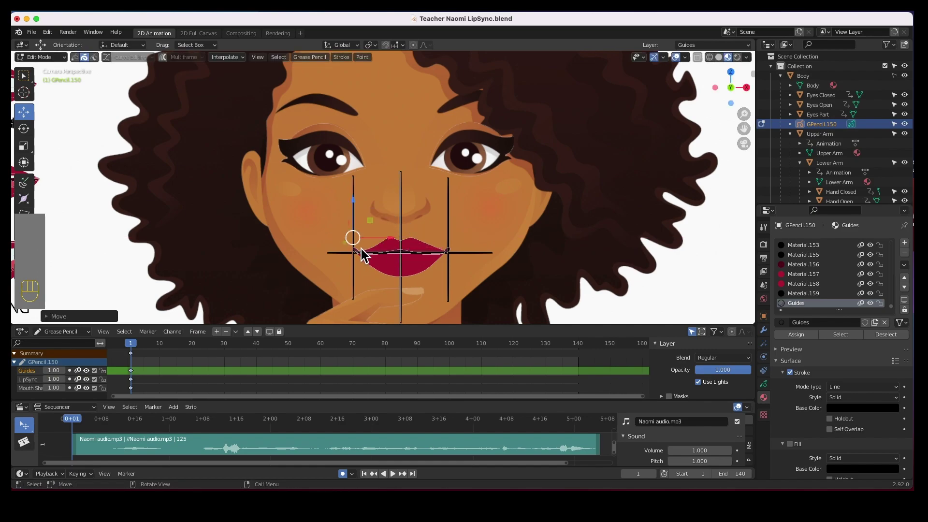
pyautogui.click(450, 221)
pyautogui.moveTo(471, 239); pyautogui.dragTo(476, 243)
pyautogui.click(669, 281)
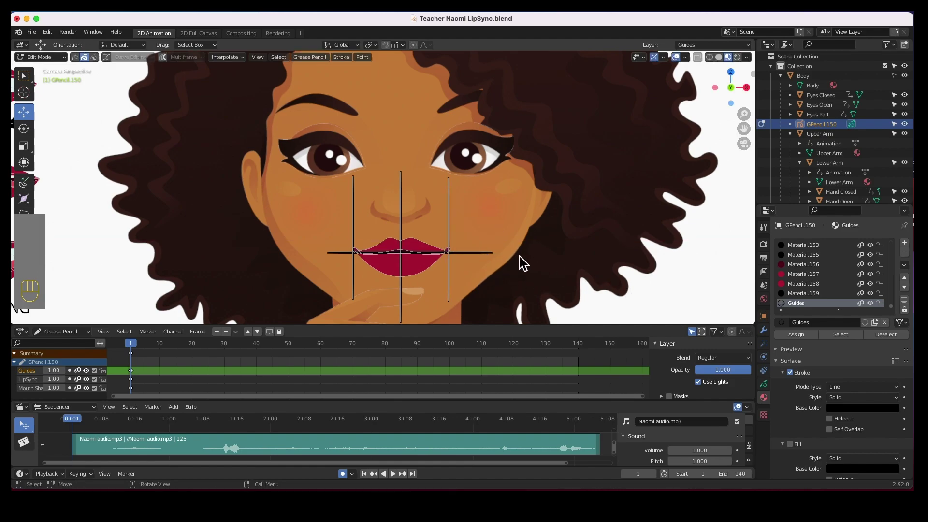
# - Set the Guides layer's opacity to 0.382, lock it and move it below LipSync
pyautogui.click(764, 385)
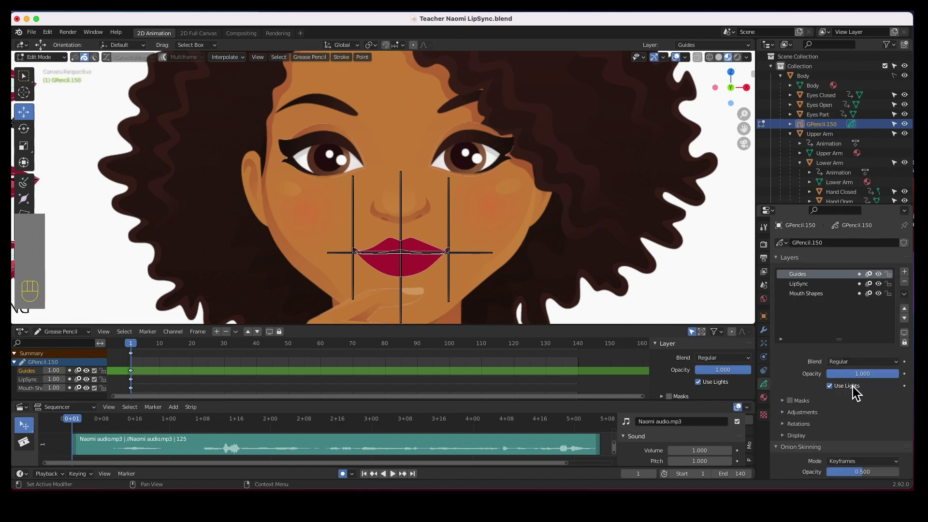
pyautogui.moveTo(895, 374); pyautogui.dragTo(858, 375)
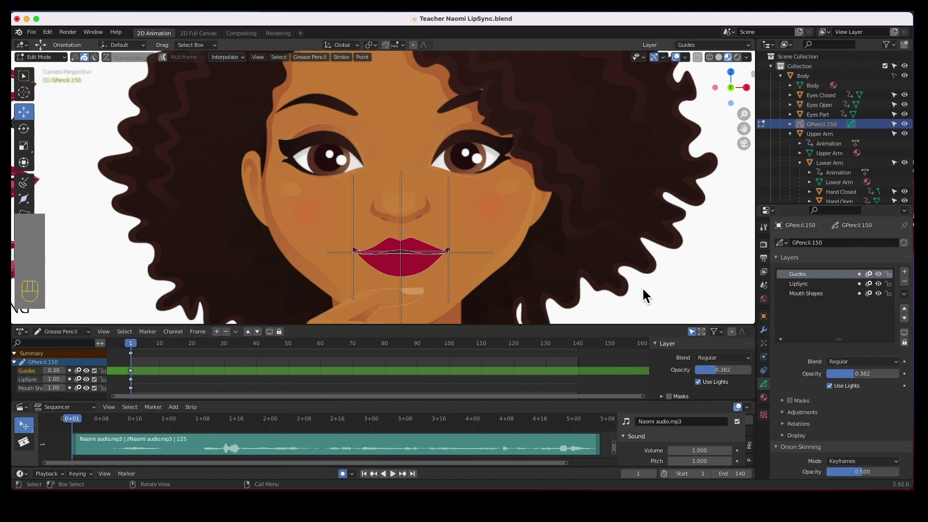
pyautogui.click(889, 274)
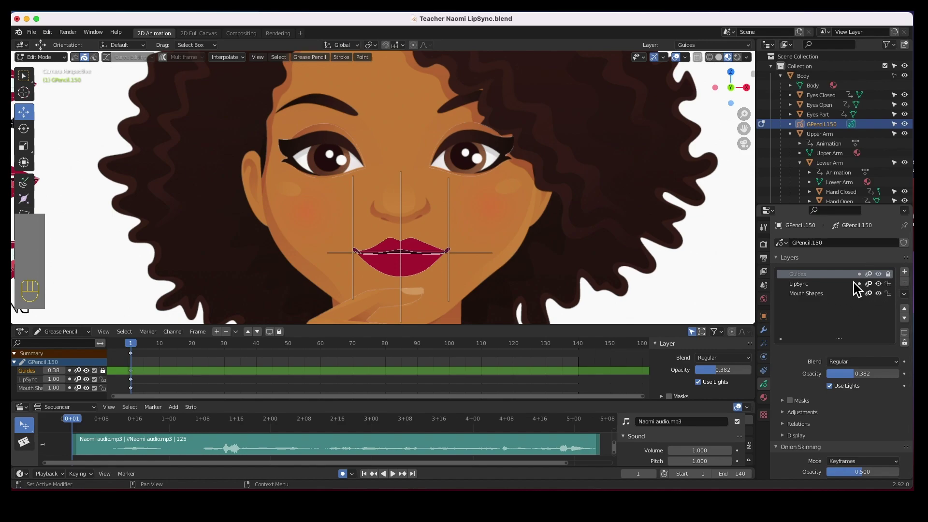
pyautogui.click(905, 318)
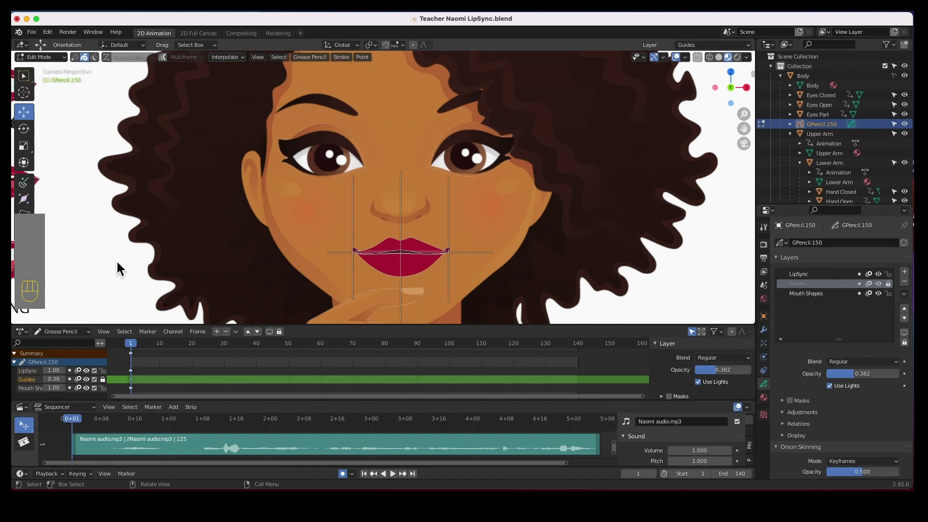
# - Play the audio to find where the first open mouth shape starts and set the current frame to 11
pyautogui.scroll(-2, 366, 229)
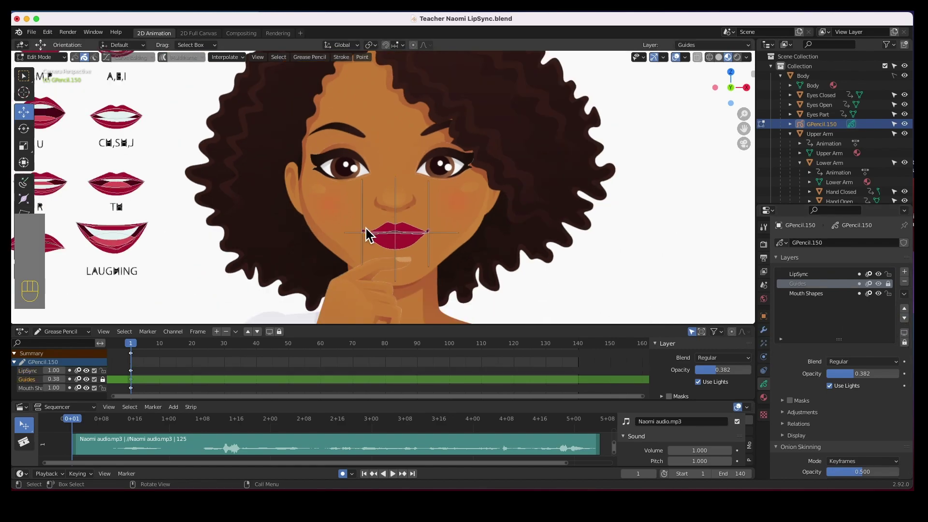
pyautogui.scroll(1, 366, 234)
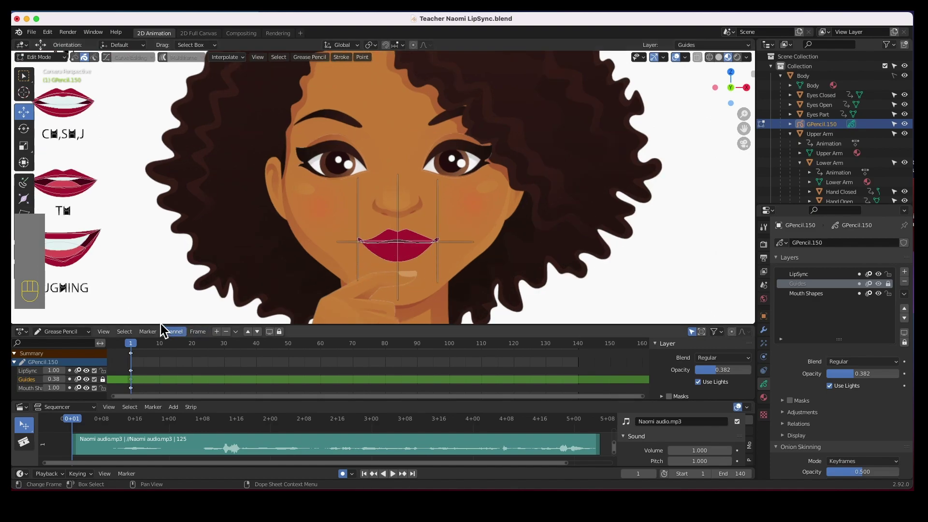
pyautogui.keyDown('shift'); pyautogui.moveTo(226, 245); pyautogui.dragTo(282, 240, button='middle'); pyautogui.keyUp('shift')
pyautogui.scroll(-2, 387, 234)
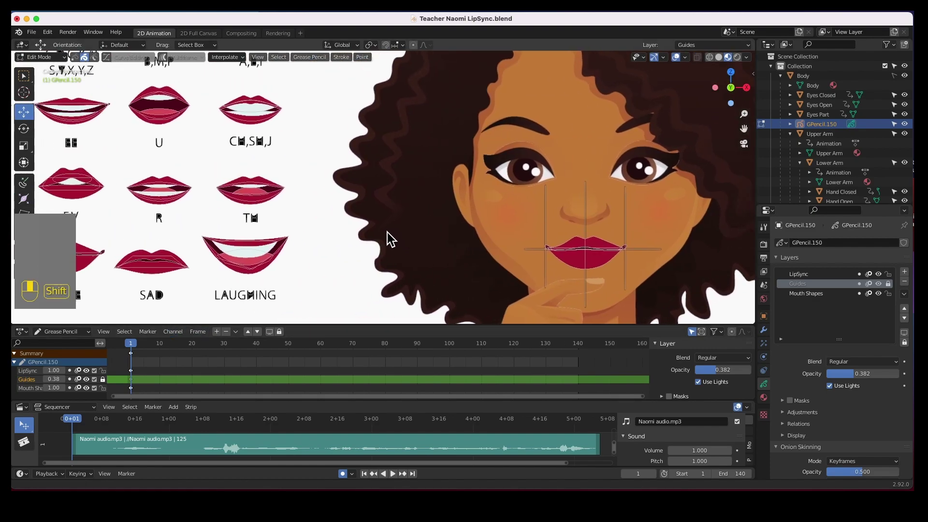
pyautogui.scroll(-1, 387, 232)
pyautogui.keyDown('shift'); pyautogui.moveTo(385, 233); pyautogui.dragTo(416, 251, button='middle'); pyautogui.keyUp('shift')
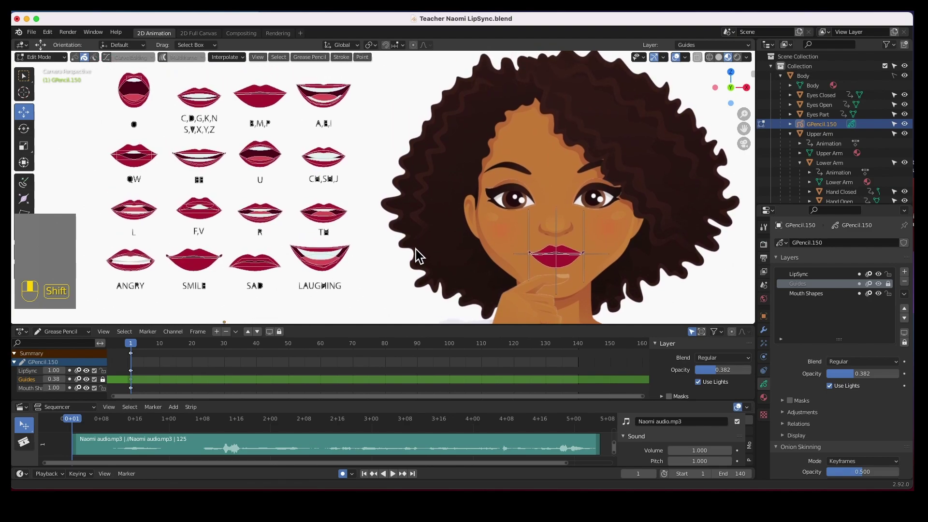
pyautogui.click(135, 352)
pyautogui.press('space')
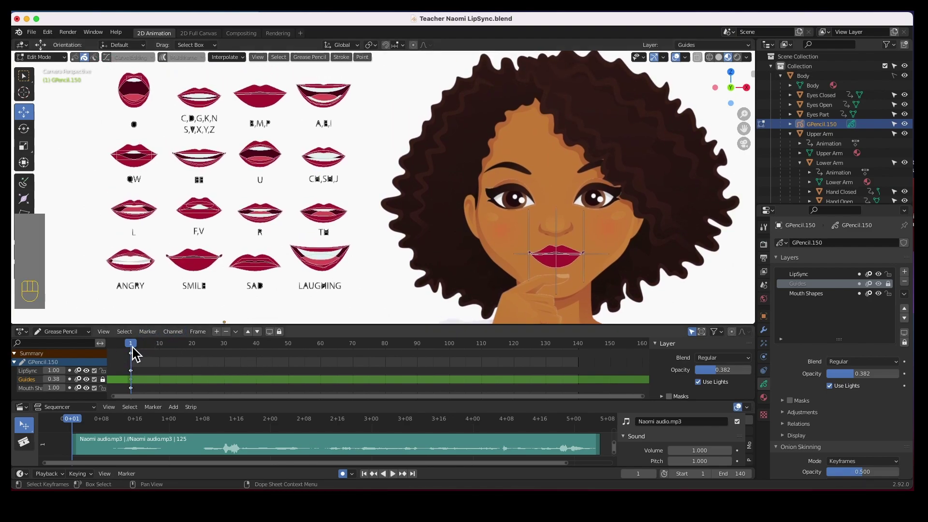
pyautogui.press('space')
pyautogui.press('space')
pyautogui.moveTo(204, 347); pyautogui.dragTo(164, 346)
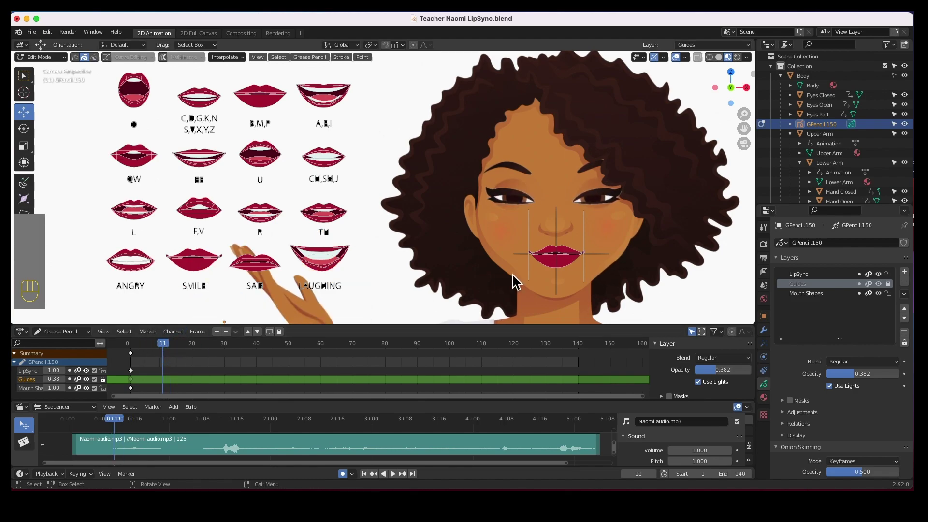
# - Copy the A,E,I mouth shape from the chart and hide the Mouth Shapes layer
pyautogui.moveTo(294, 75); pyautogui.dragTo(367, 126)
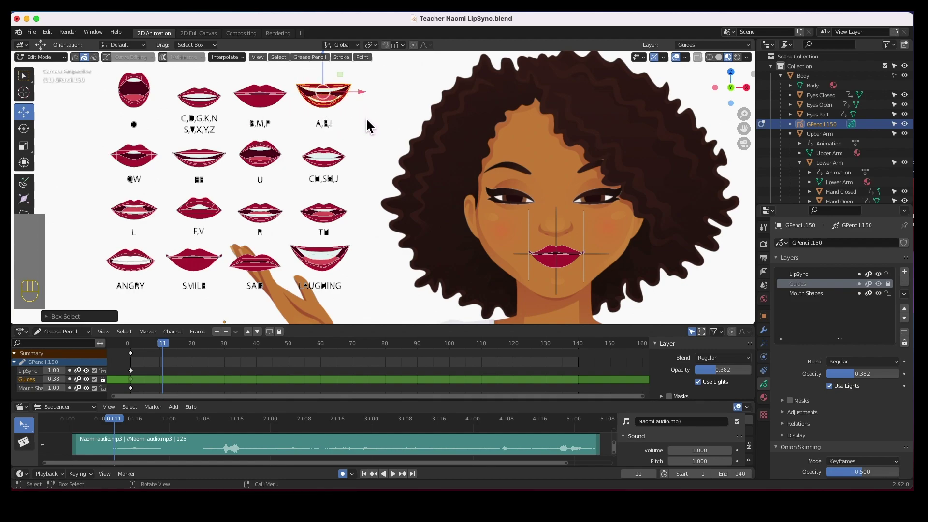
pyautogui.press('super+c')
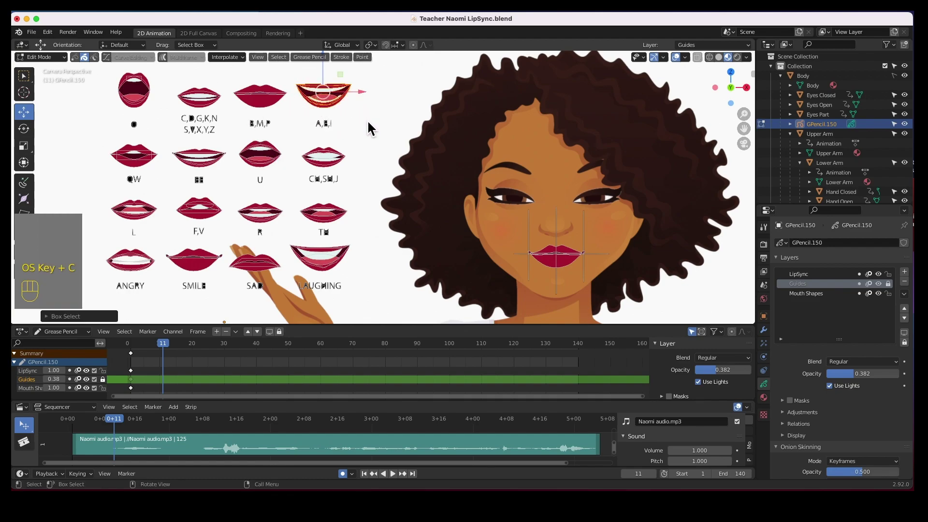
pyautogui.click(878, 293)
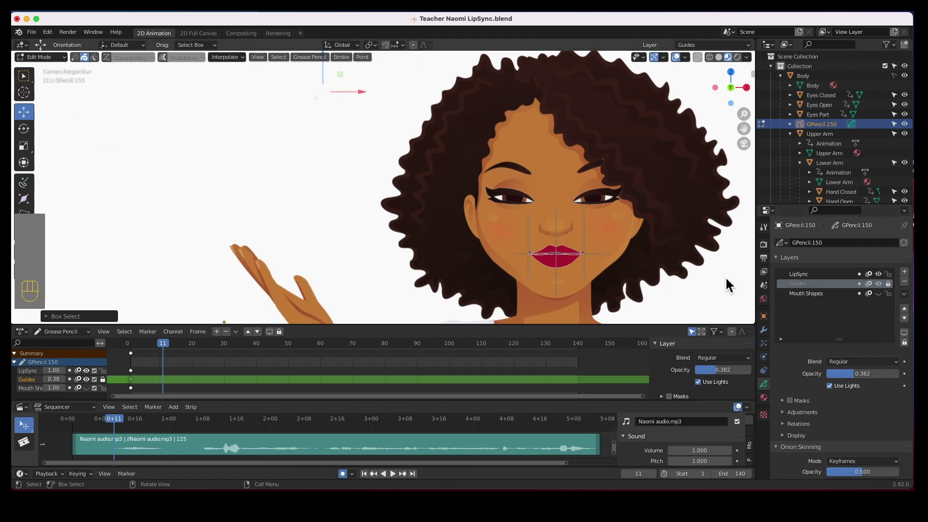
# - Paste the copied mouth into the LipSync layer at frame 11, align it to the guides on the face and deselect it
pyautogui.click(825, 276)
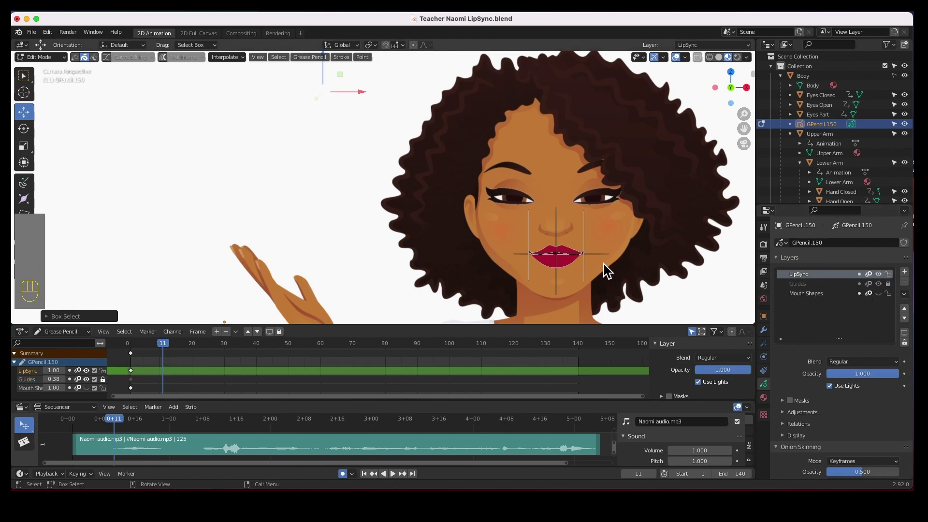
pyautogui.press('super+v')
pyautogui.moveTo(328, 98); pyautogui.dragTo(563, 265)
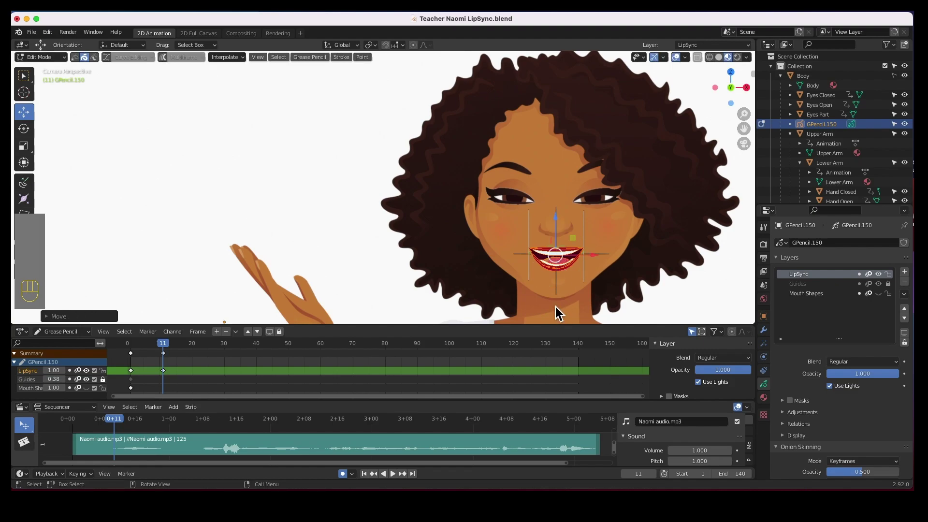
pyautogui.click(377, 223)
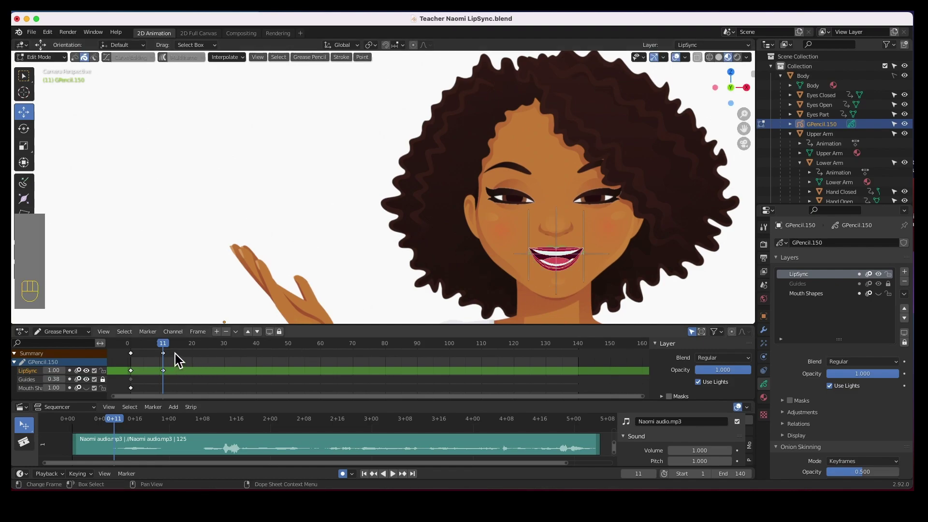
# - Play the audio again from frame 1 and set the current frame to 22
pyautogui.moveTo(167, 348); pyautogui.dragTo(130, 349)
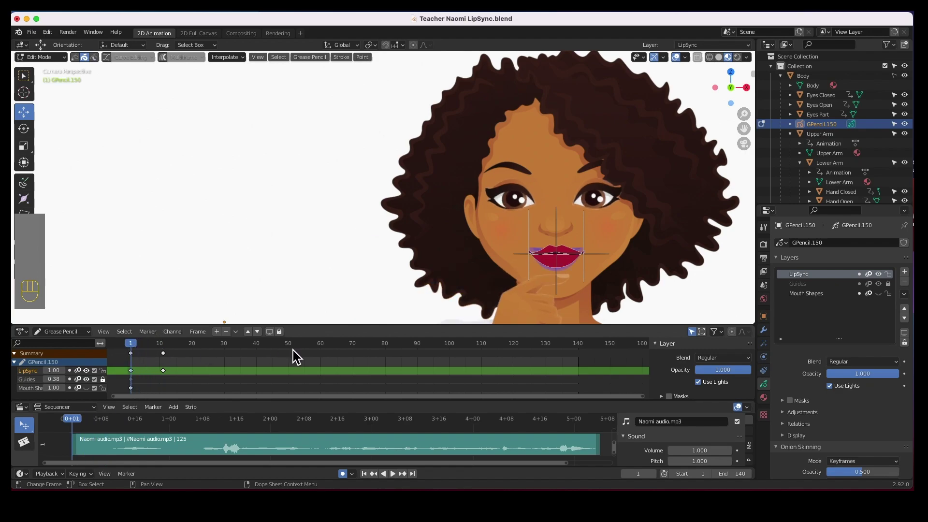
pyautogui.press('space')
pyautogui.press('space')
pyautogui.moveTo(204, 346)
pyautogui.mouseDown()
pyautogui.moveTo(166, 345)
pyautogui.moveTo(203, 348)
pyautogui.mouseUp()
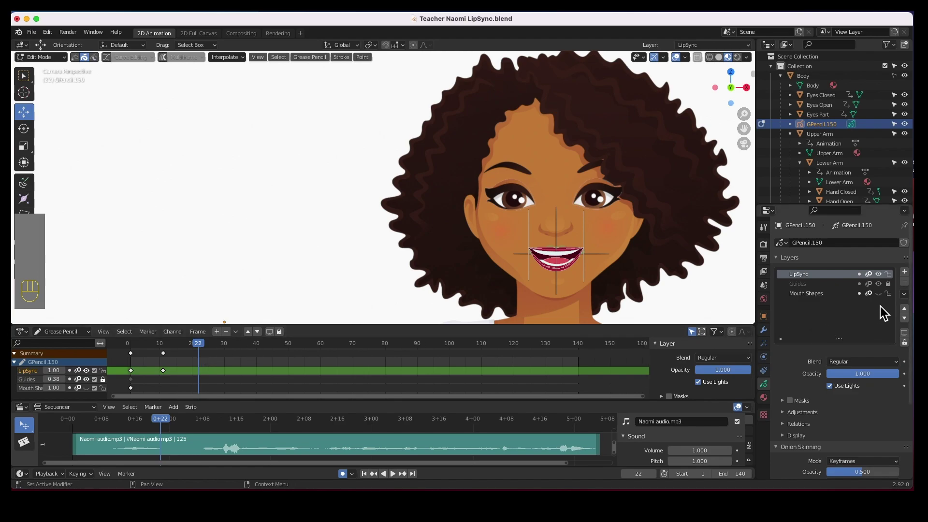
# - Show the Mouth Shapes layer again and copy the closed-mouth LipSync keyframe from frame 1 to frame 22
pyautogui.click(879, 294)
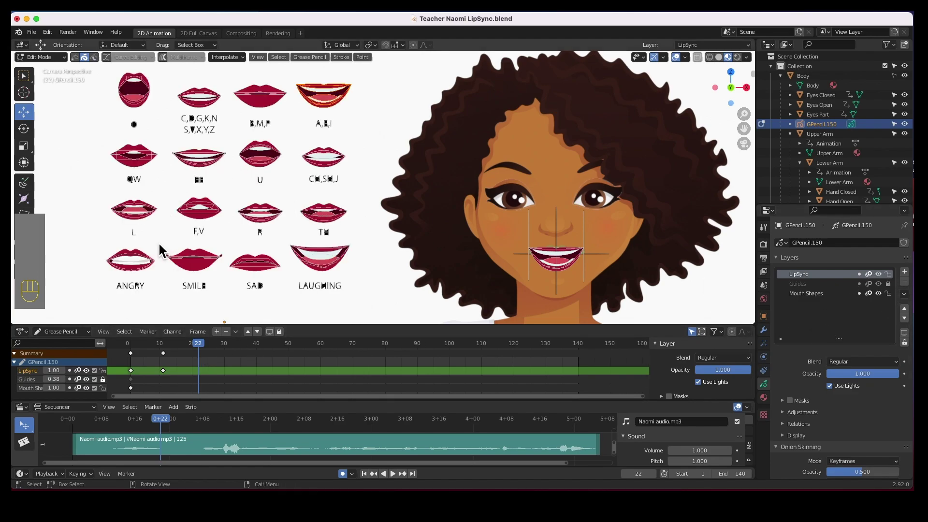
pyautogui.click(131, 371)
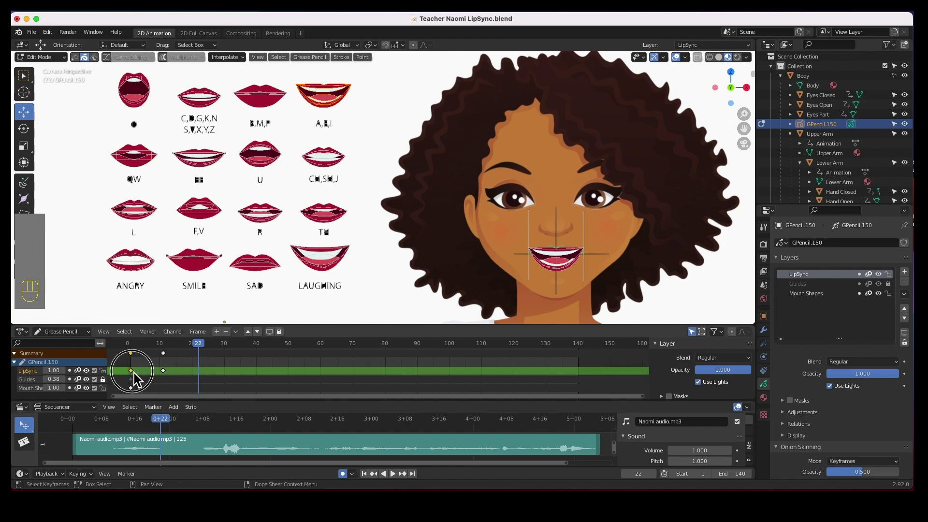
pyautogui.press('super+c')
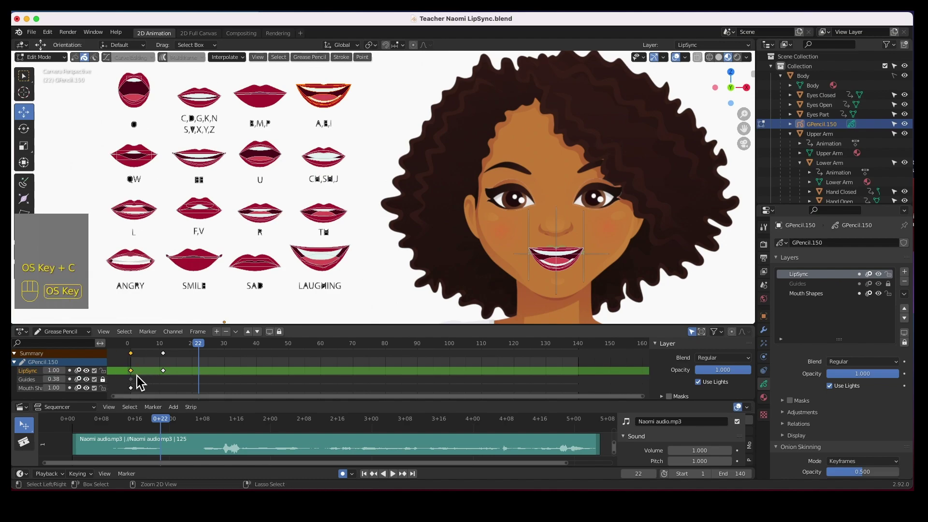
pyautogui.press('super+v')
# - Play the animation from frame 1 to check the mouth timing and select the LipSync keyframe at frame 22
pyautogui.moveTo(203, 354); pyautogui.dragTo(135, 353)
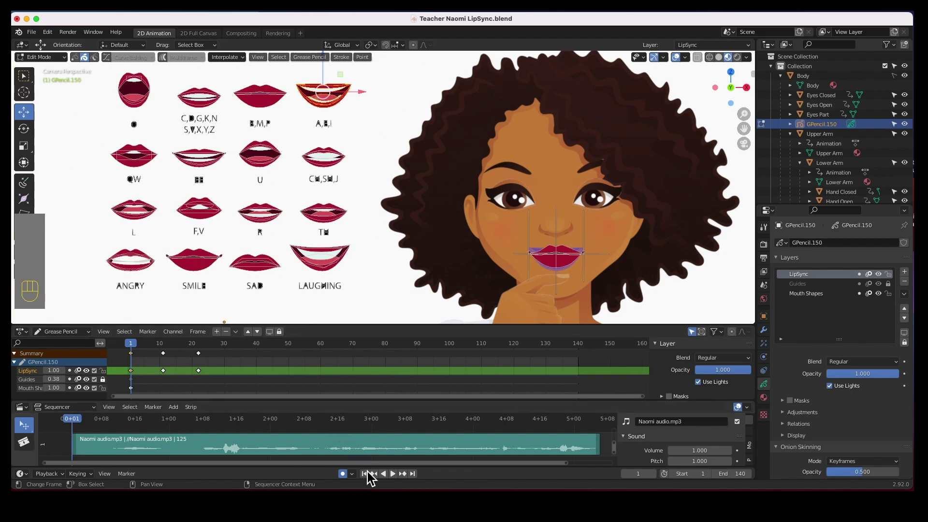
pyautogui.click(394, 474)
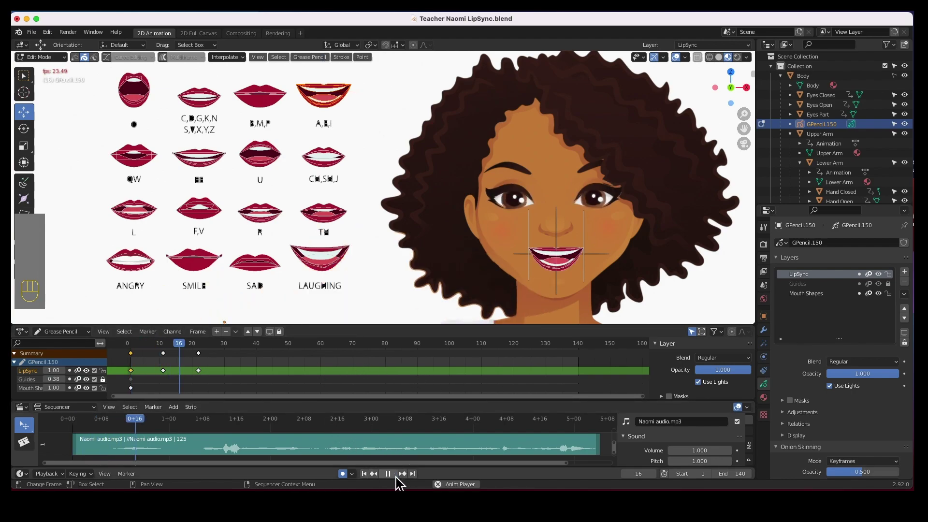
pyautogui.press('space')
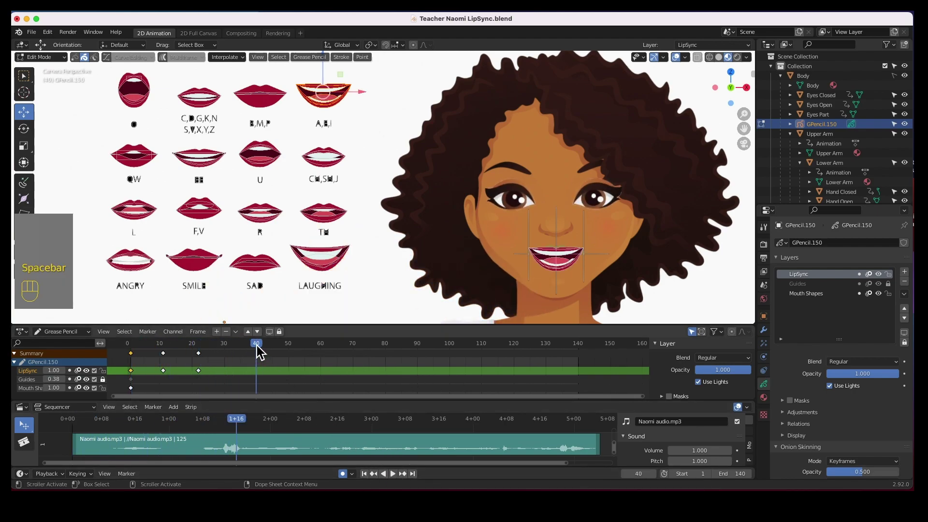
pyautogui.click(198, 344)
pyautogui.click(198, 371)
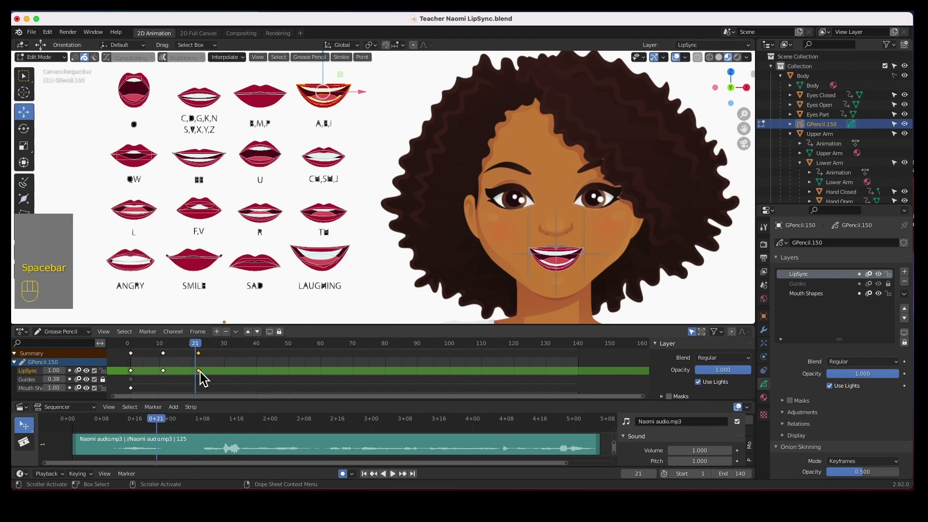
# - Play the animation from frame 1 and from frame 24 to listen for where the next word begins
pyautogui.moveTo(198, 346); pyautogui.dragTo(130, 351)
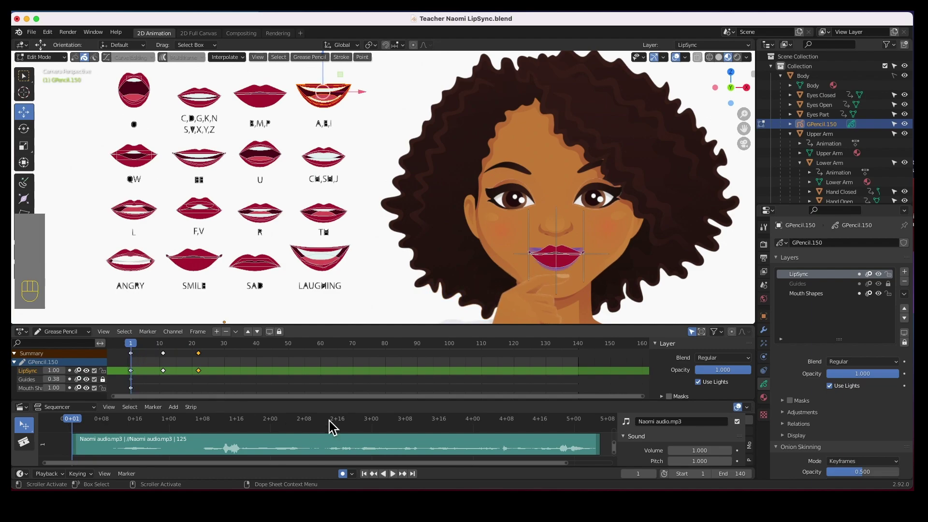
pyautogui.click(393, 474)
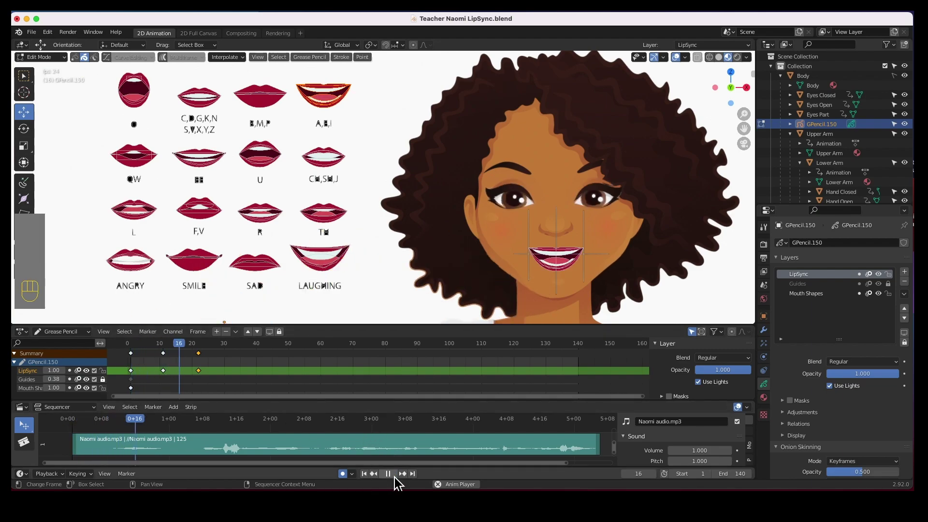
pyautogui.click(390, 474)
pyautogui.moveTo(288, 349); pyautogui.dragTo(202, 349)
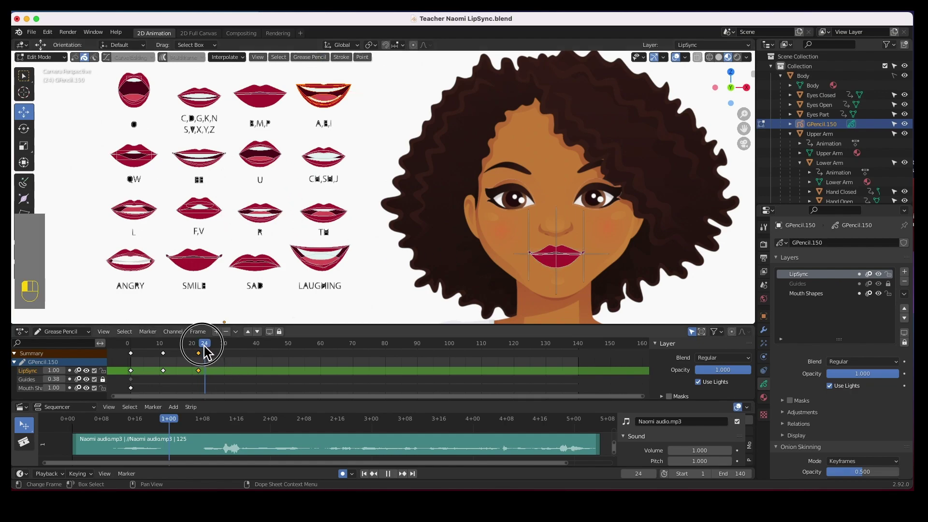
pyautogui.click(393, 474)
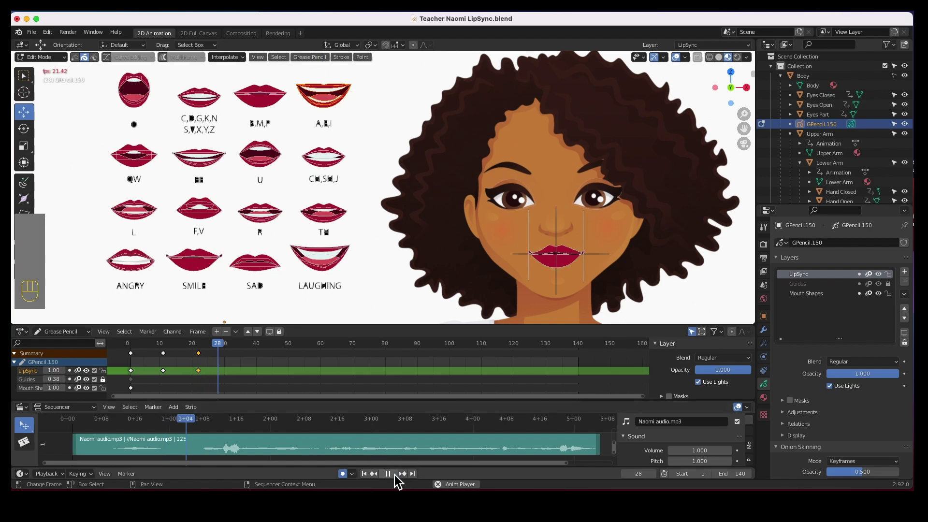
pyautogui.click(393, 474)
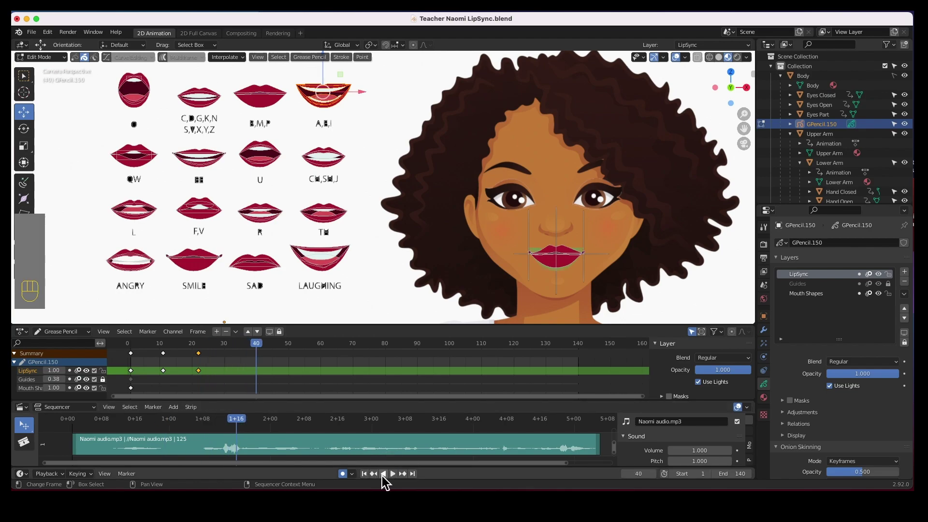
pyautogui.click(365, 475)
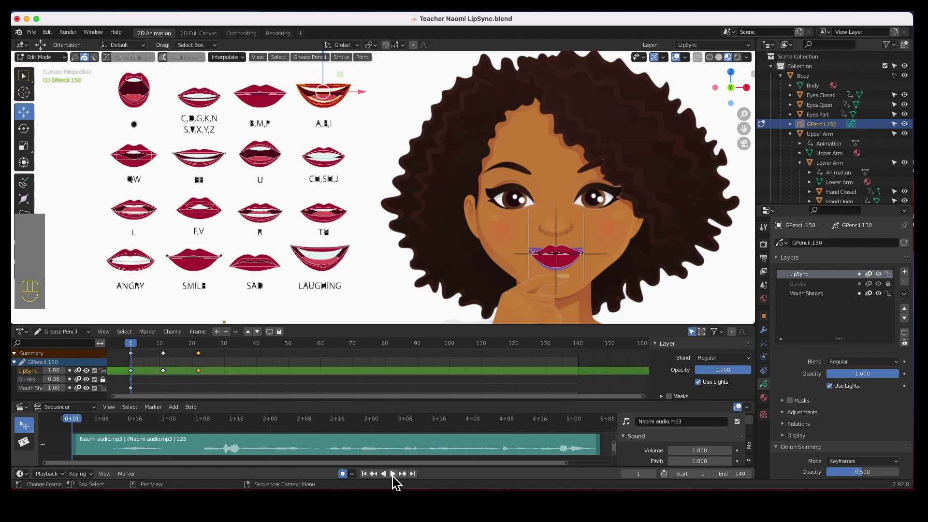
pyautogui.click(391, 475)
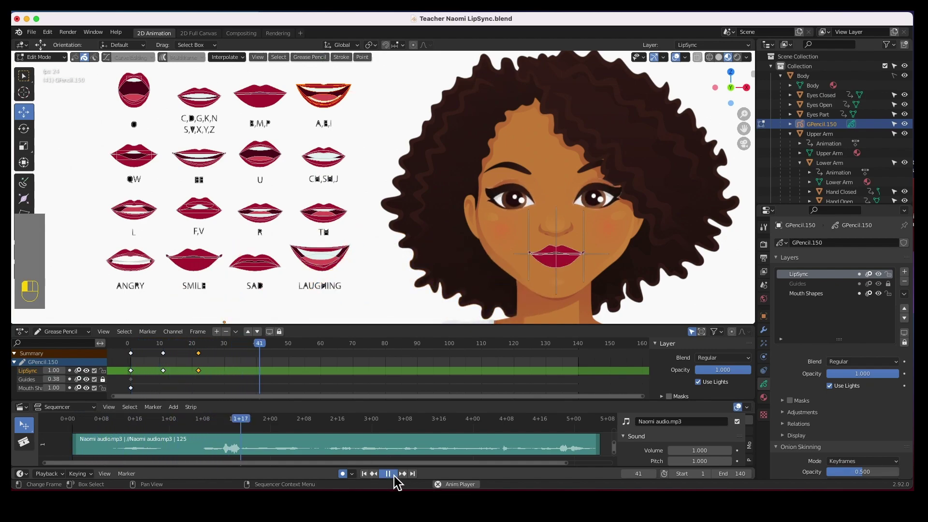
pyautogui.click(388, 474)
# - Replay short stretches of the audio from around frames 29 to 31 and set the current frame to 28
pyautogui.moveTo(242, 421); pyautogui.dragTo(199, 422)
pyautogui.click(393, 474)
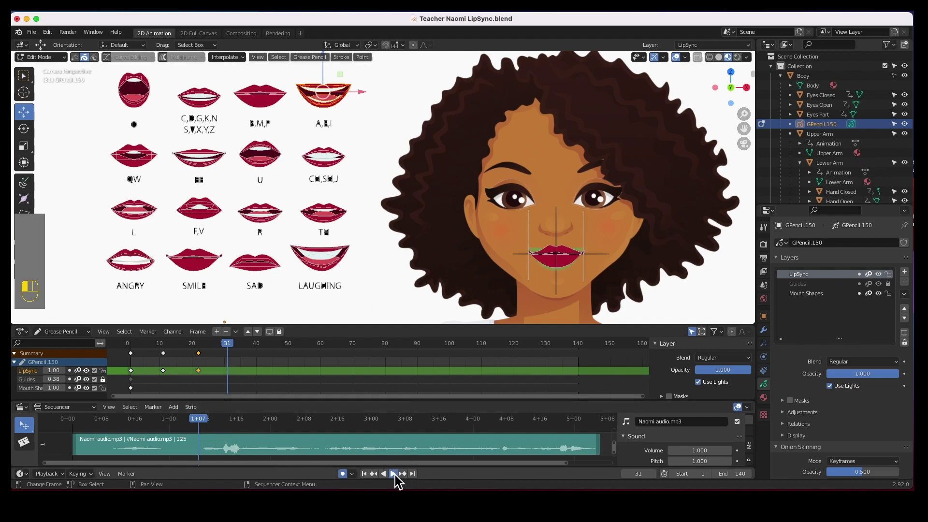
pyautogui.click(393, 474)
pyautogui.moveTo(235, 419); pyautogui.dragTo(190, 421)
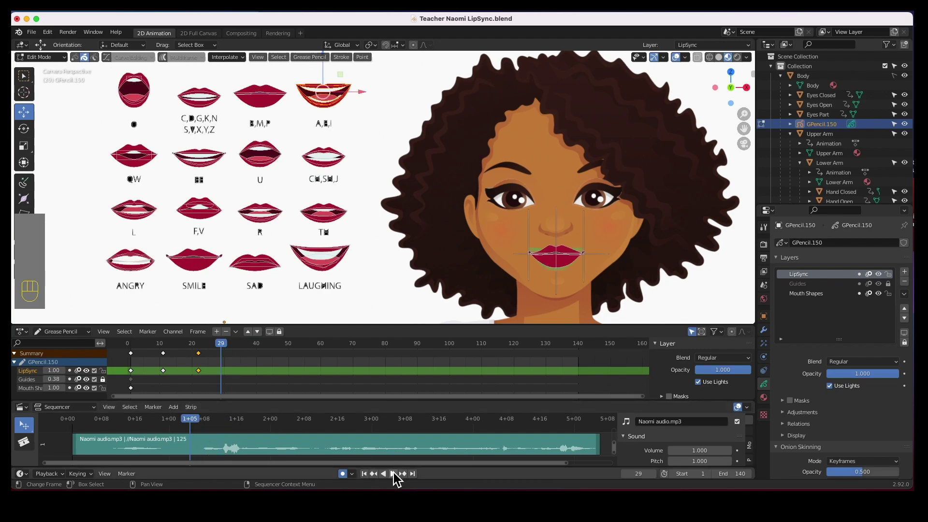
pyautogui.click(393, 474)
pyautogui.click(393, 474)
pyautogui.moveTo(270, 422); pyautogui.dragTo(190, 427)
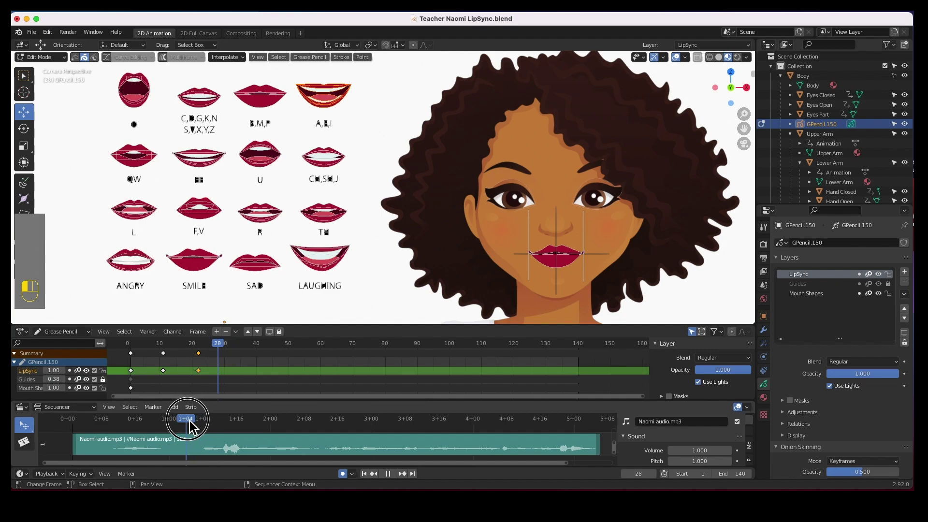
# - Add a timeline marker at frame 28 and rename it I'm
pyautogui.click(148, 333)
pyautogui.click(163, 343)
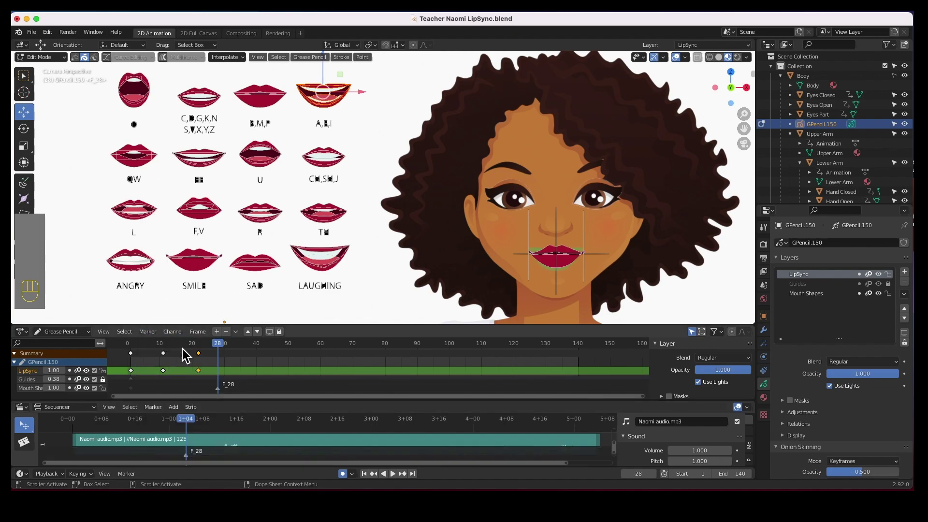
pyautogui.click(221, 389)
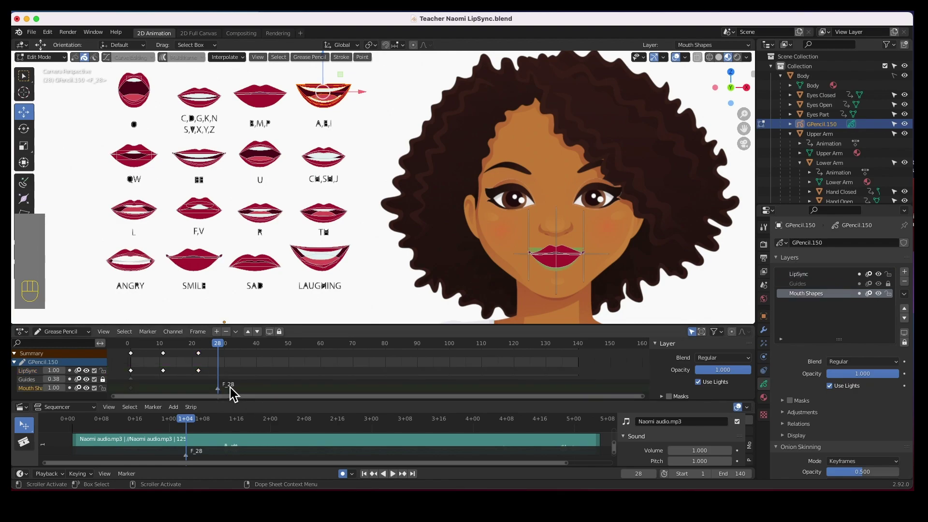
pyautogui.click(149, 332)
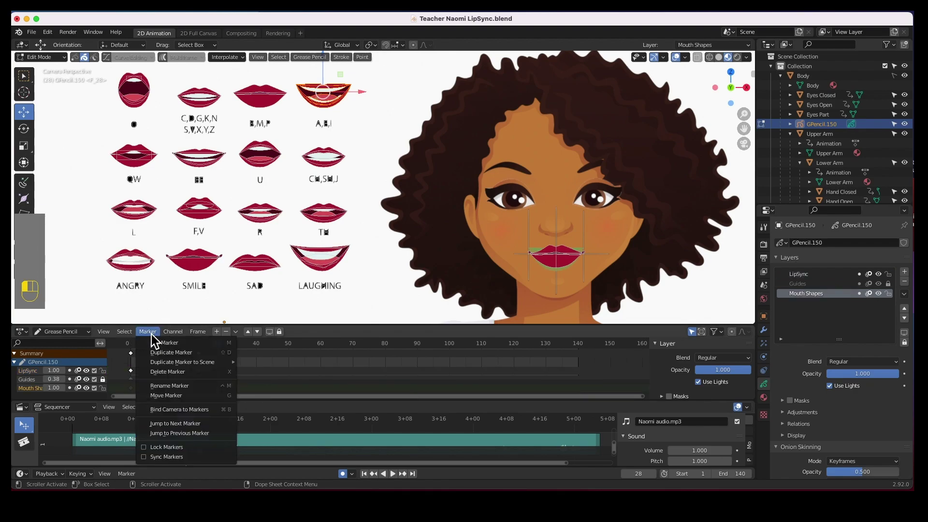
pyautogui.click(167, 386)
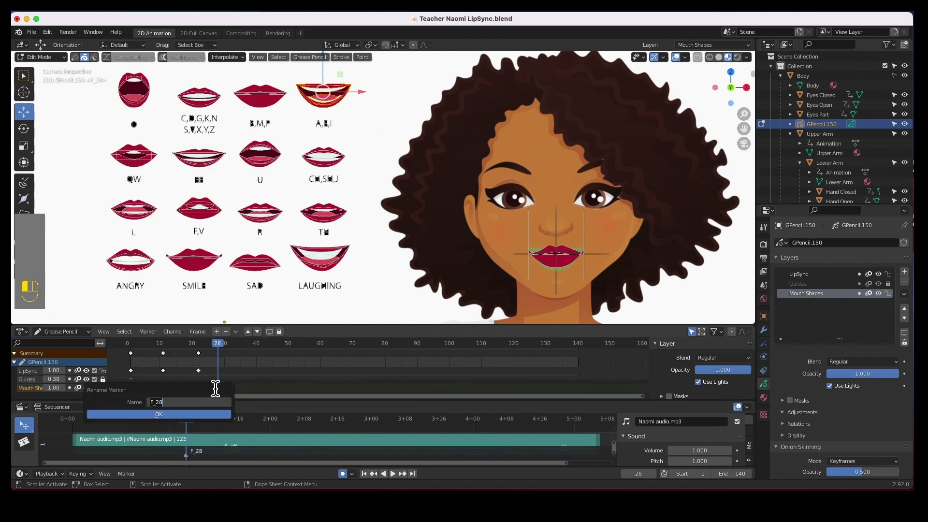
pyautogui.press('BackSpace')
pyautogui.press('BackSpace')
pyautogui.press('BackSpace')
pyautogui.press('BackSpace')
pyautogui.press('Return')
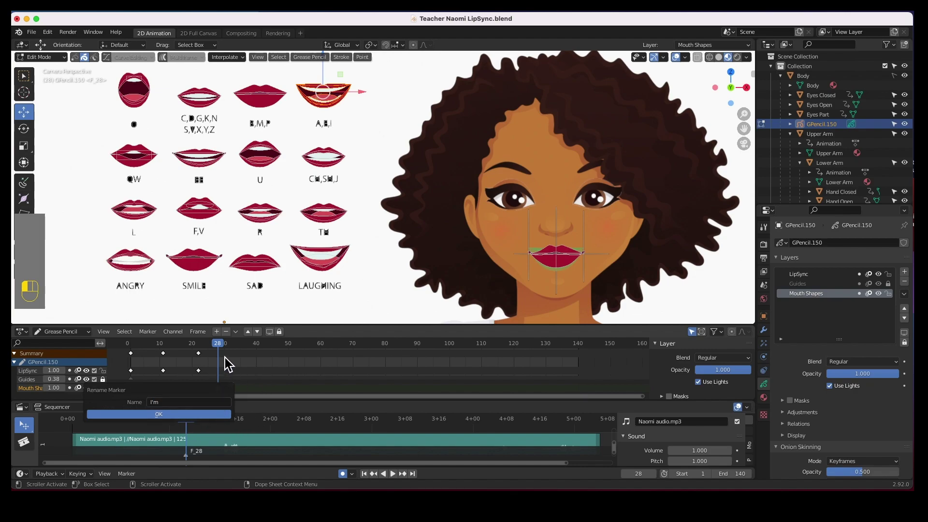
pyautogui.click(207, 416)
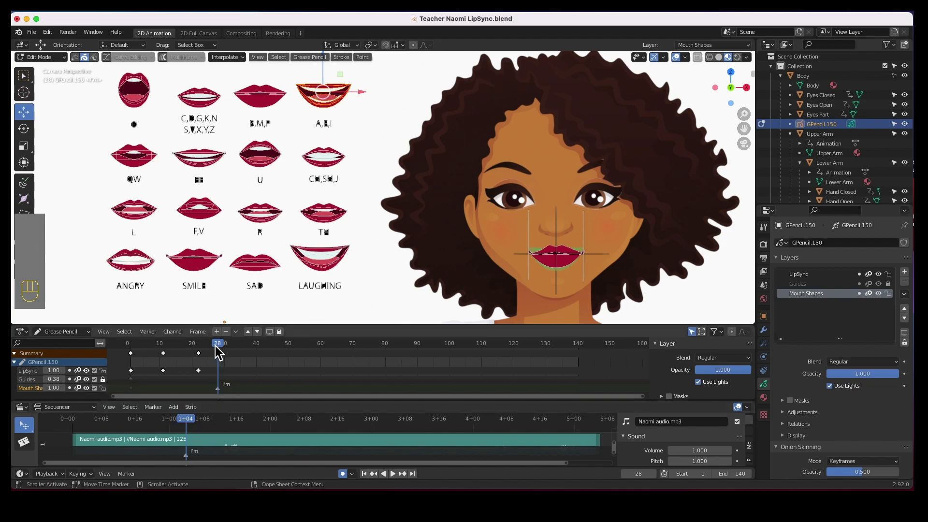
# - Replay the audio from around frame 23 to check the marker's timing and return to frame 28
pyautogui.moveTo(197, 348); pyautogui.dragTo(204, 349)
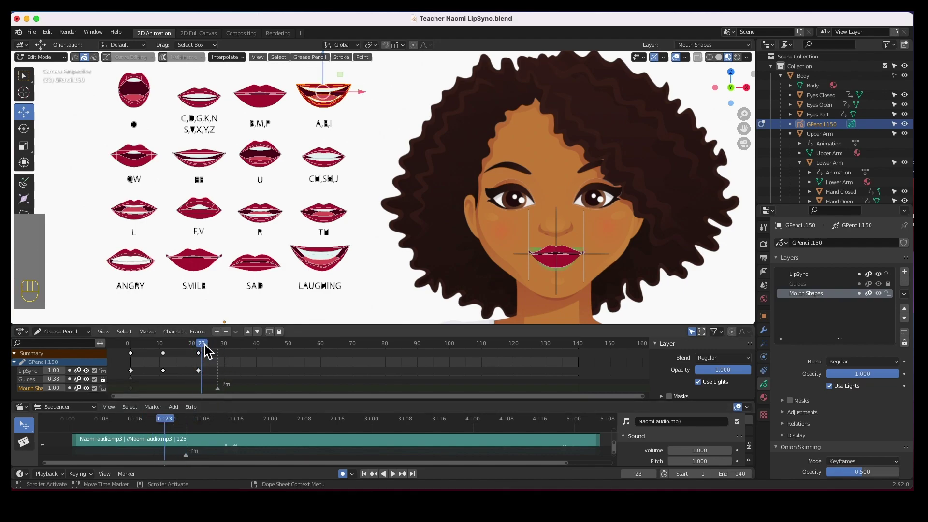
pyautogui.press('space')
pyautogui.press('space')
pyautogui.click(198, 348)
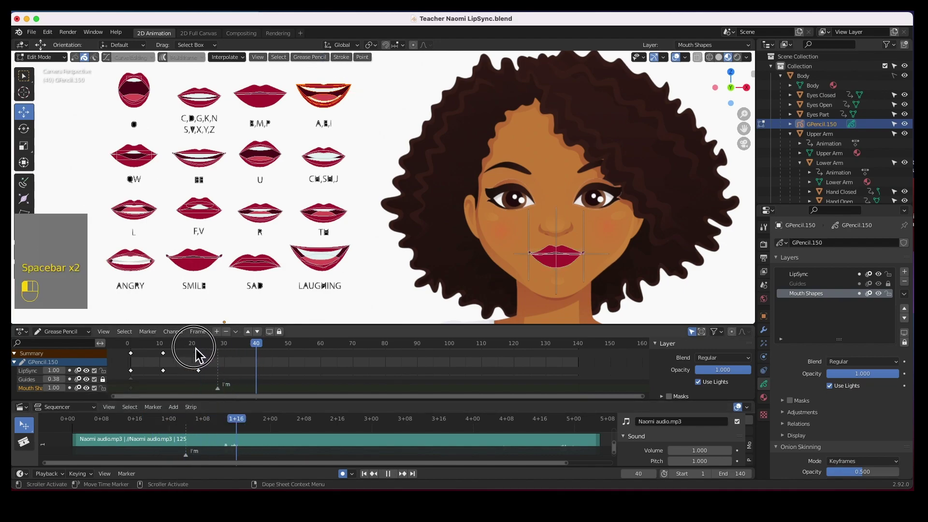
pyautogui.press('space')
pyautogui.press('space')
pyautogui.moveTo(251, 348); pyautogui.dragTo(223, 356)
# - Copy the open-mouth LipSync keyframe from frame 11 to frame 28
pyautogui.click(321, 103)
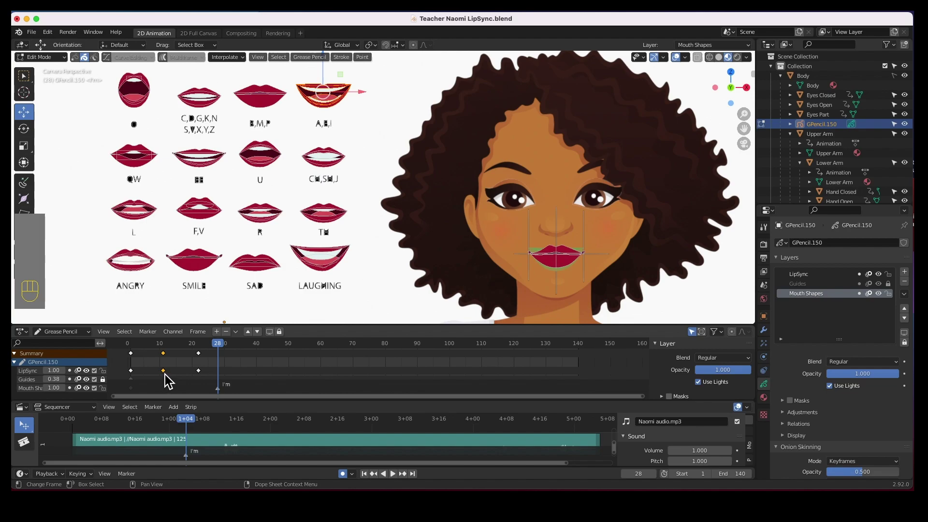
pyautogui.press('super+c')
pyautogui.click(252, 373)
pyautogui.press('super+v')
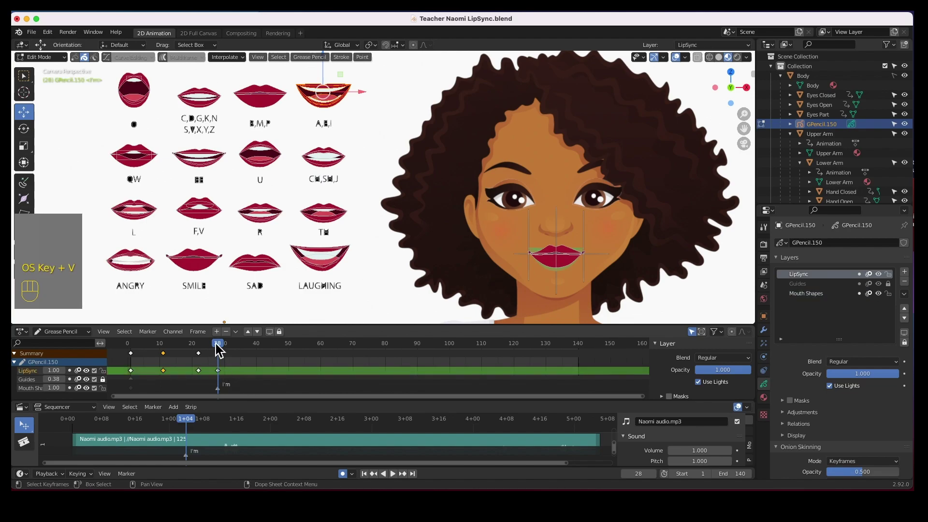
# - Play the animation from near the start to check the new mouth and select the LipSync keyframe at frame 28
pyautogui.moveTo(203, 352); pyautogui.dragTo(145, 355)
pyautogui.press('space')
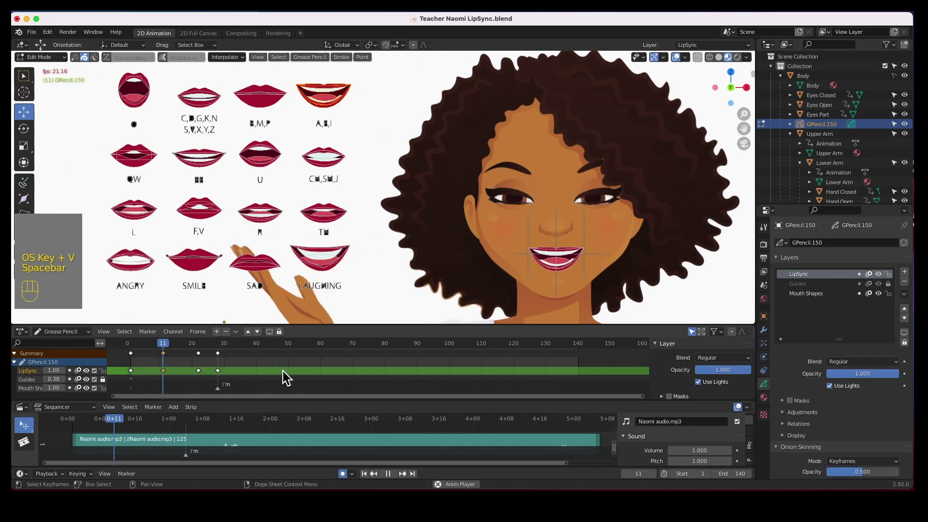
pyautogui.press('space')
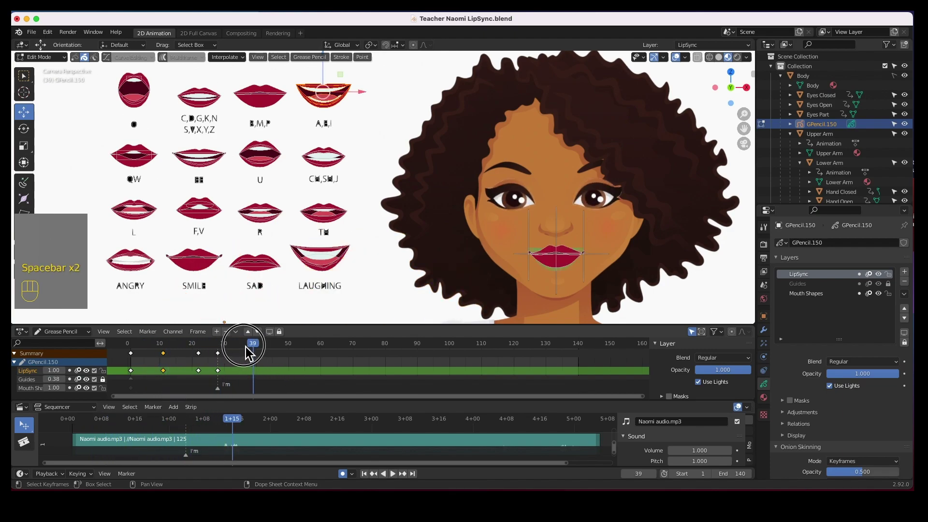
pyautogui.moveTo(250, 352); pyautogui.dragTo(221, 346)
pyautogui.click(219, 371)
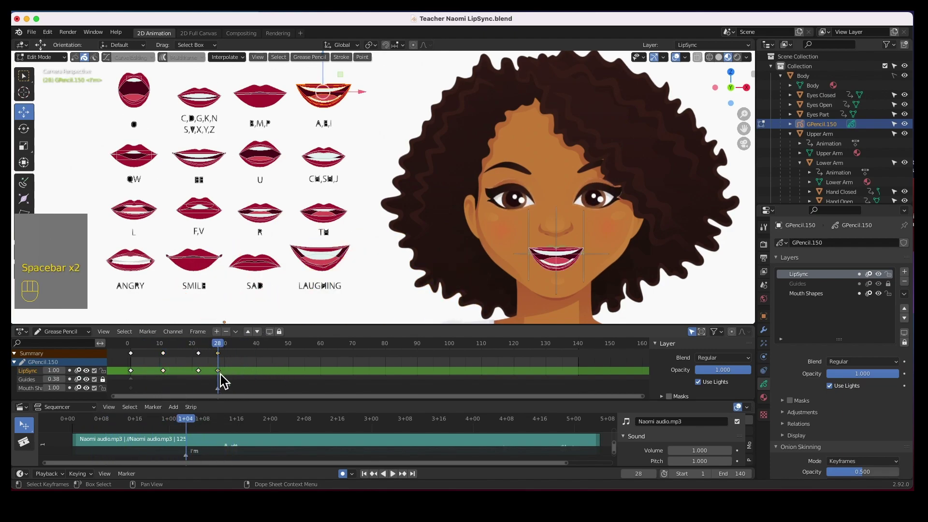
# - Replay the audio in short bursts from frame 28 and set the current frame to 30
pyautogui.press('space')
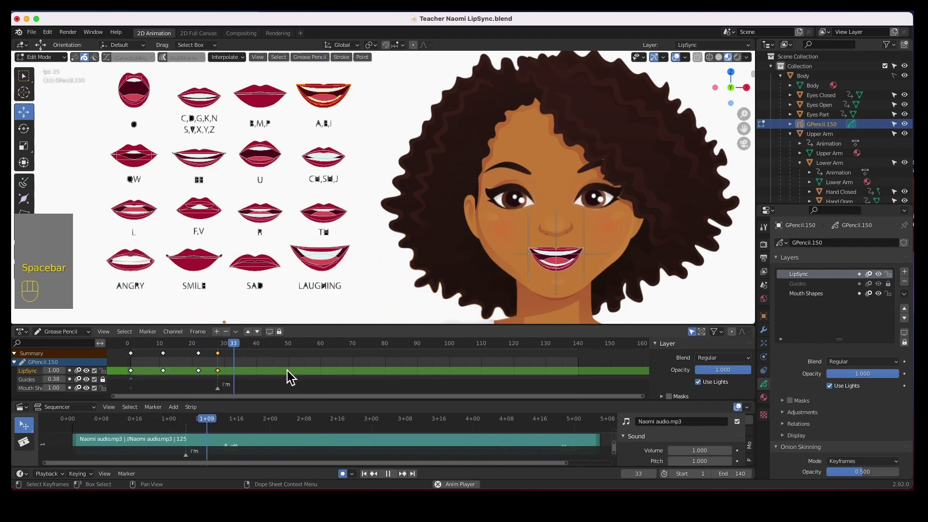
pyautogui.press('space')
pyautogui.moveTo(228, 344)
pyautogui.mouseDown()
pyautogui.moveTo(217, 345)
pyautogui.moveTo(236, 348)
pyautogui.moveTo(225, 355)
pyautogui.mouseUp()
pyautogui.press('space')
pyautogui.press('space')
pyautogui.press('space')
pyautogui.press('space')
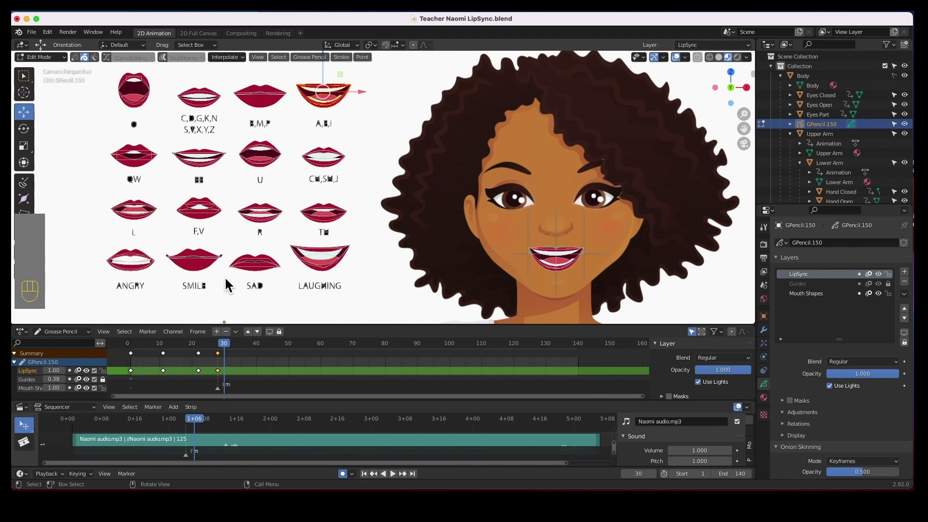
# - Copy the B,M,P mouth from the chart, paste it into the LipSync layer at frame 30 and align it to the face guides
pyautogui.moveTo(234, 82)
pyautogui.mouseDown()
pyautogui.moveTo(282, 121)
pyautogui.moveTo(289, 110)
pyautogui.mouseUp()
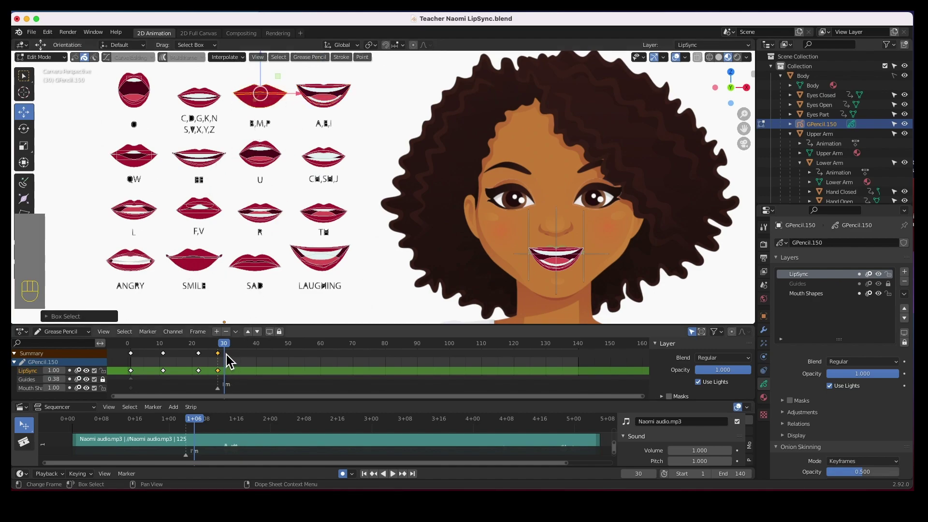
pyautogui.moveTo(226, 347); pyautogui.dragTo(224, 346)
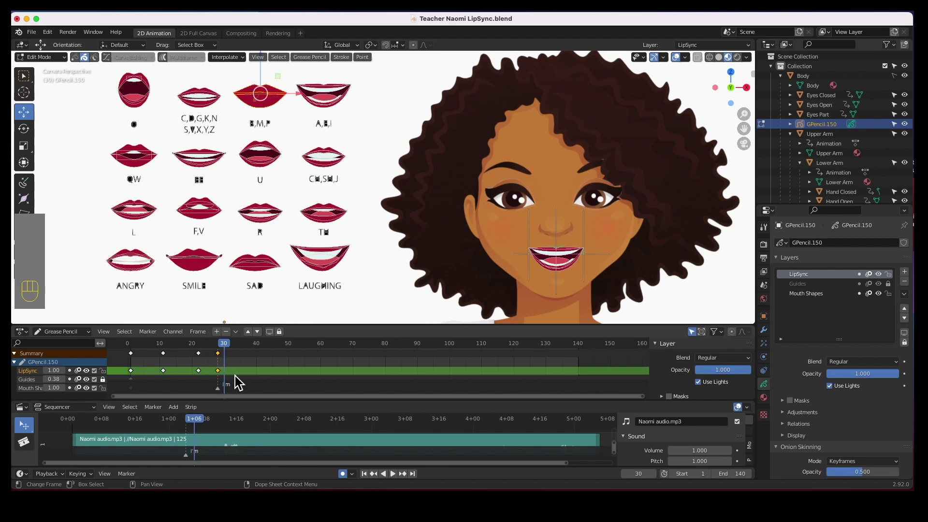
pyautogui.press('super+c')
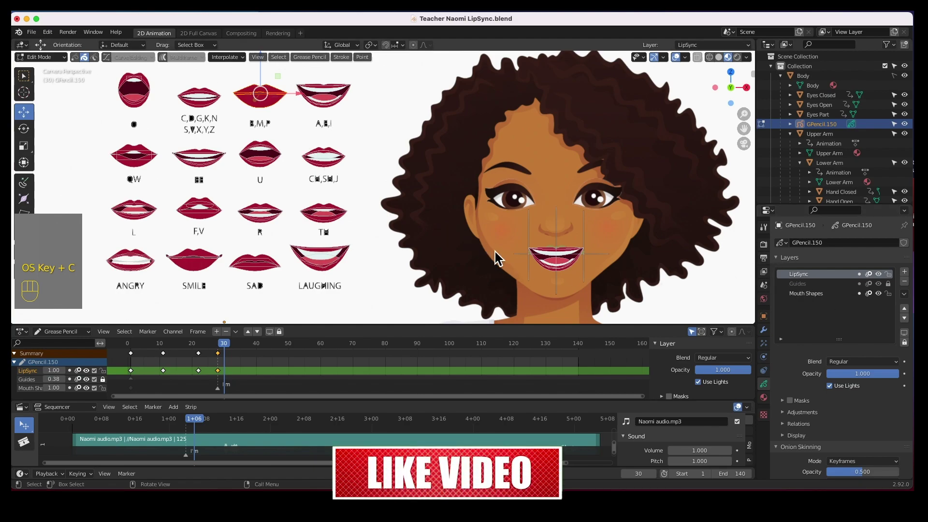
pyautogui.press('super+v')
pyautogui.moveTo(262, 96); pyautogui.dragTo(567, 262)
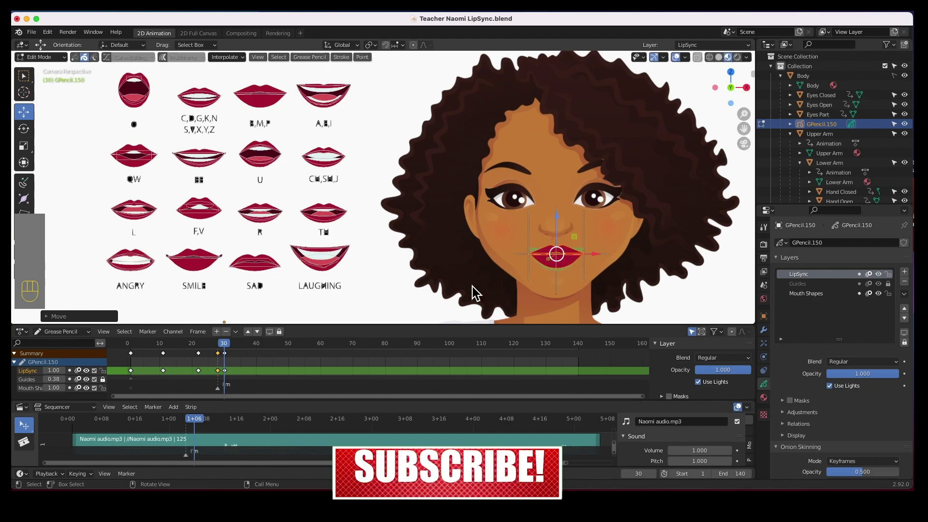
# - Play the animation from about frame 10, replay the audio after frame 30 and set the current frame to 33
pyautogui.moveTo(226, 347); pyautogui.dragTo(160, 346)
pyautogui.press('space')
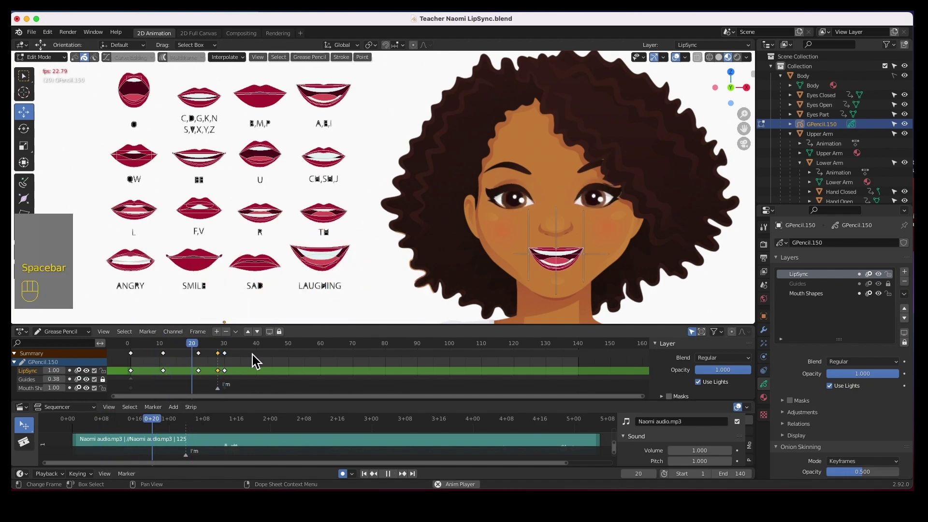
pyautogui.press('space')
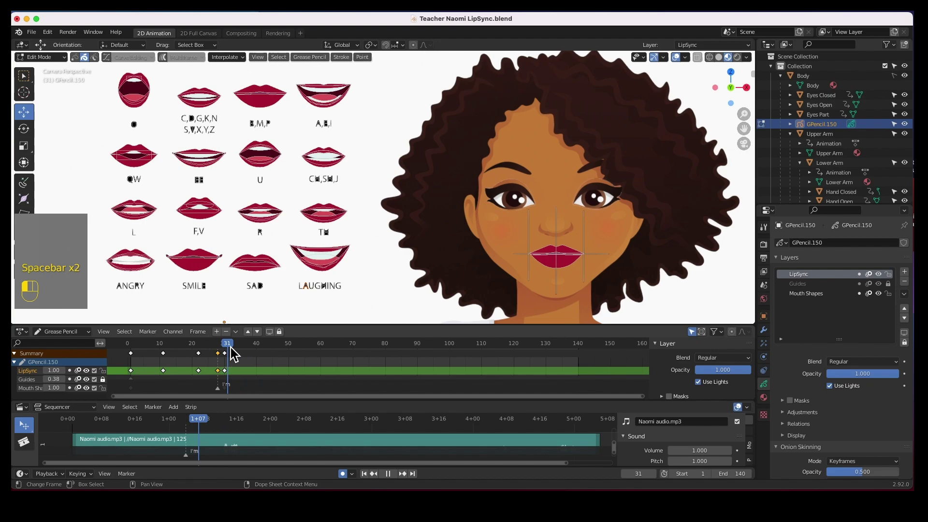
pyautogui.press('space')
pyautogui.press('space')
pyautogui.moveTo(261, 352); pyautogui.dragTo(236, 350)
pyautogui.press('space')
pyautogui.press('space')
pyautogui.press('space')
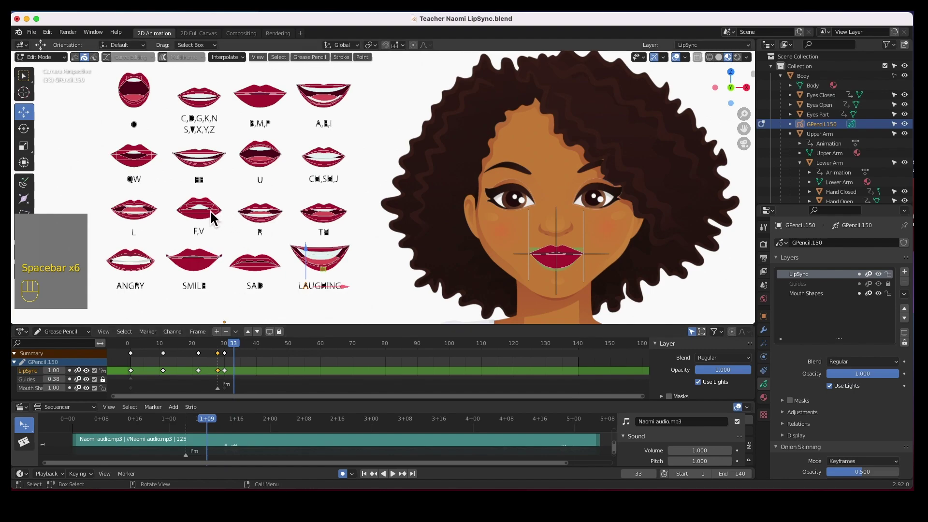
# - Copy the CH,SH,J mouth from the chart, paste it into the LipSync layer at frame 33 and align it to the face guides
pyautogui.moveTo(302, 153); pyautogui.dragTo(359, 178)
pyautogui.press('super+c')
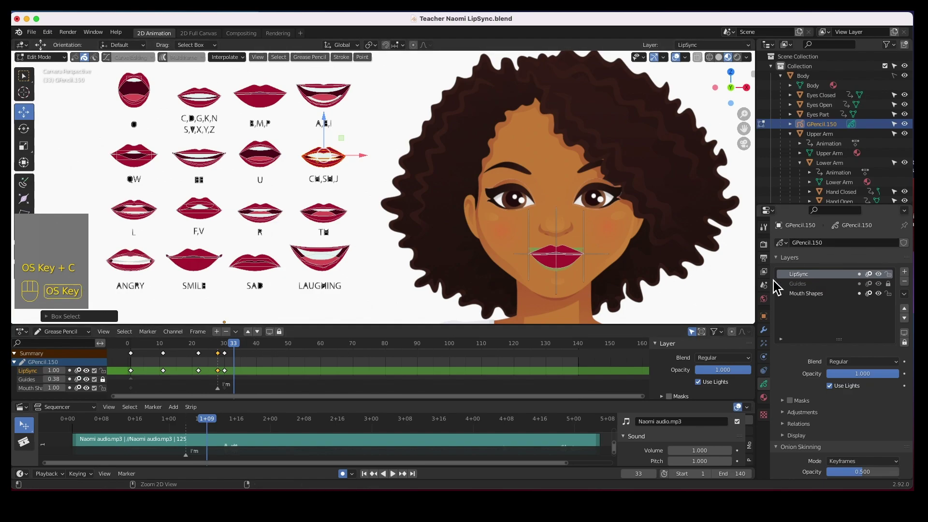
pyautogui.press('super+v')
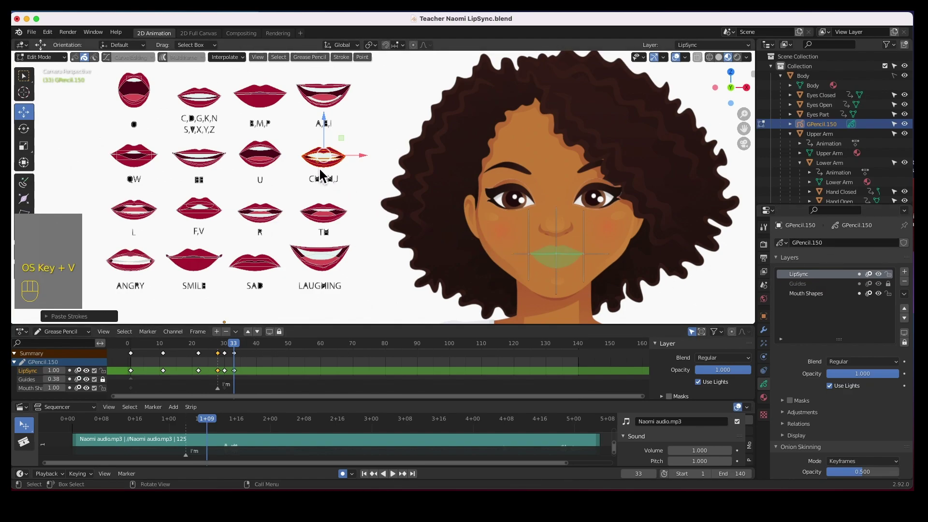
pyautogui.moveTo(325, 156)
pyautogui.mouseDown()
pyautogui.moveTo(567, 260)
pyautogui.moveTo(560, 257)
pyautogui.mouseUp()
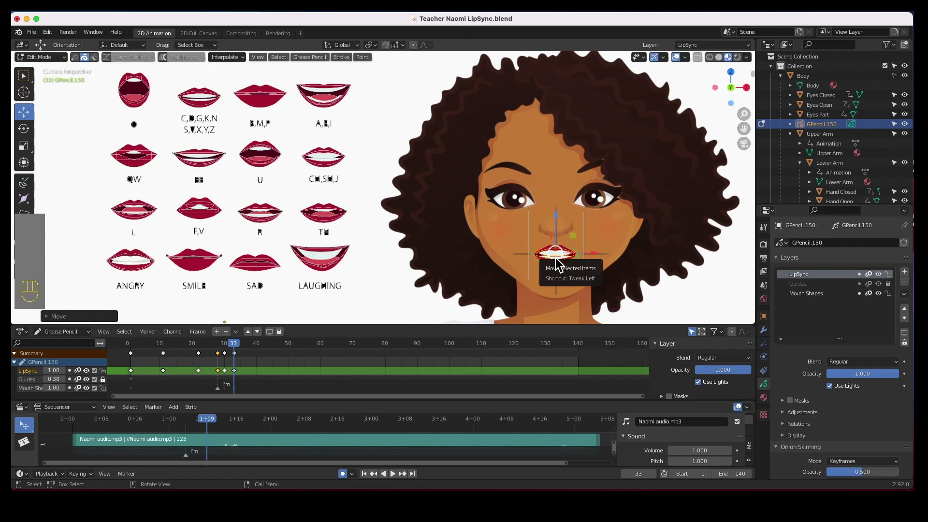
# - Scale up the pasted CH,SH,J mouth at frame 33 slightly and realign it to the face guides
pyautogui.scroll(3, 559, 259)
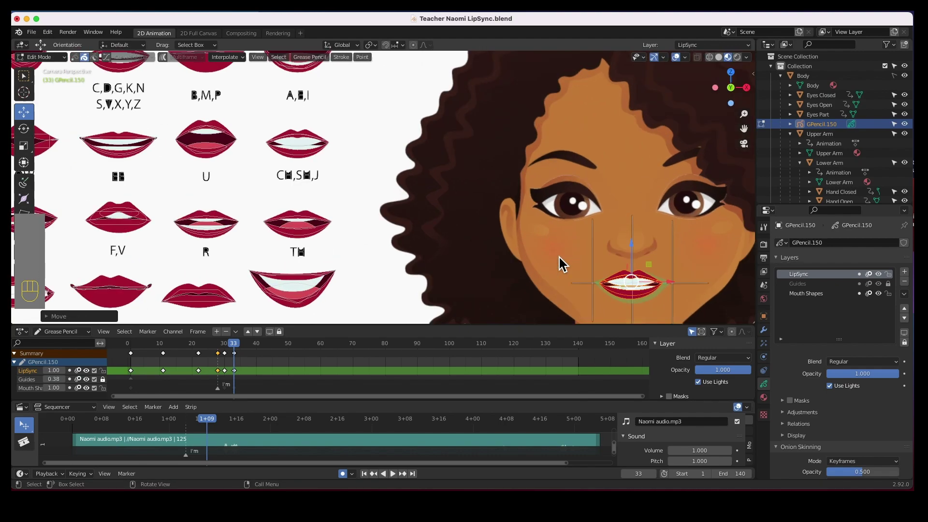
pyautogui.scroll(-2, 561, 257)
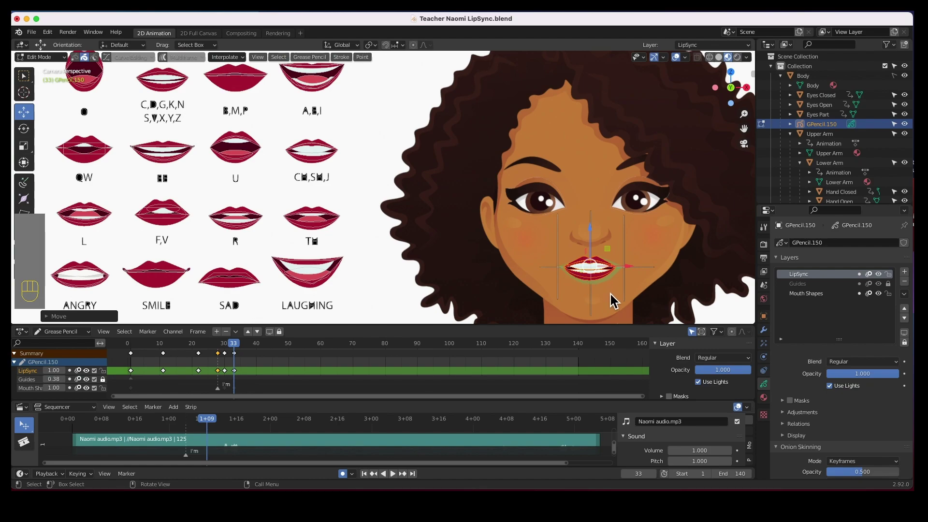
pyautogui.press('s')
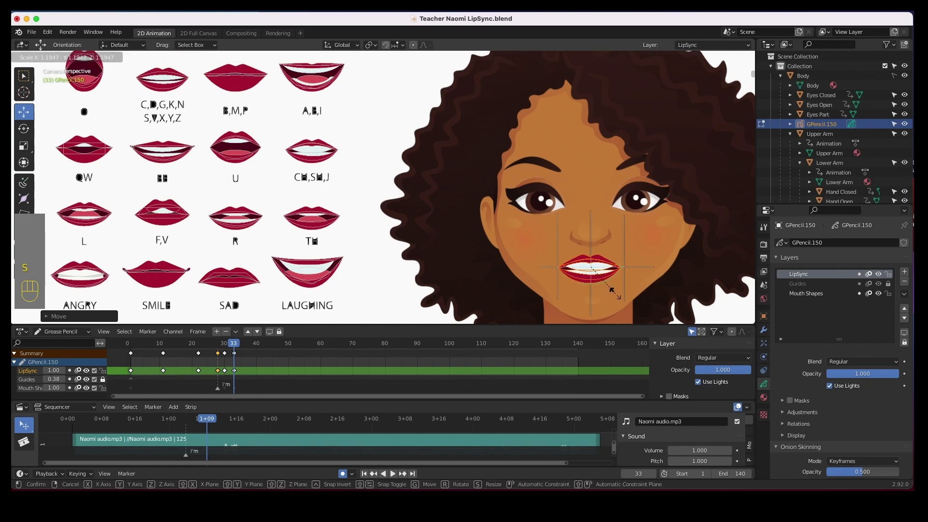
pyautogui.click(614, 294)
pyautogui.moveTo(627, 274); pyautogui.dragTo(628, 269)
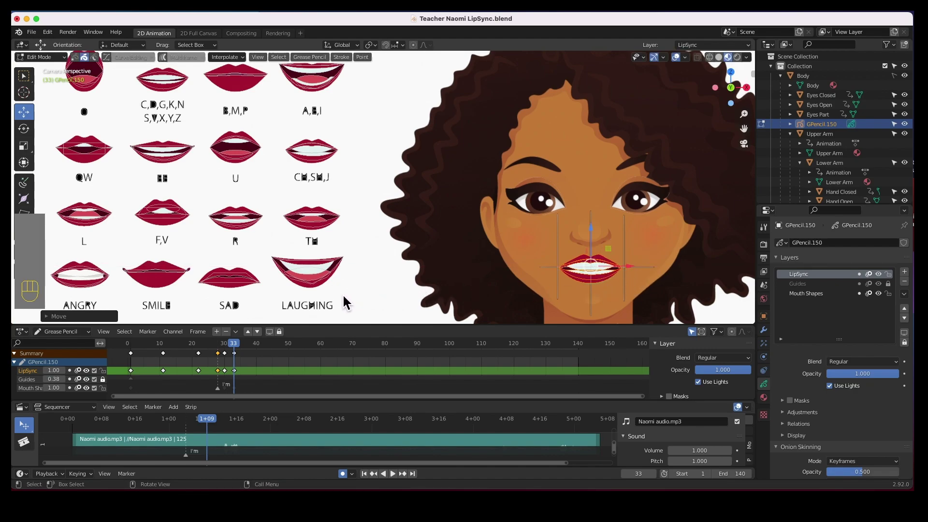
# - Play the animation from frame 4, replay the audio after frame 33 in short bursts and set the current frame to 36
pyautogui.moveTo(234, 345); pyautogui.dragTo(143, 352)
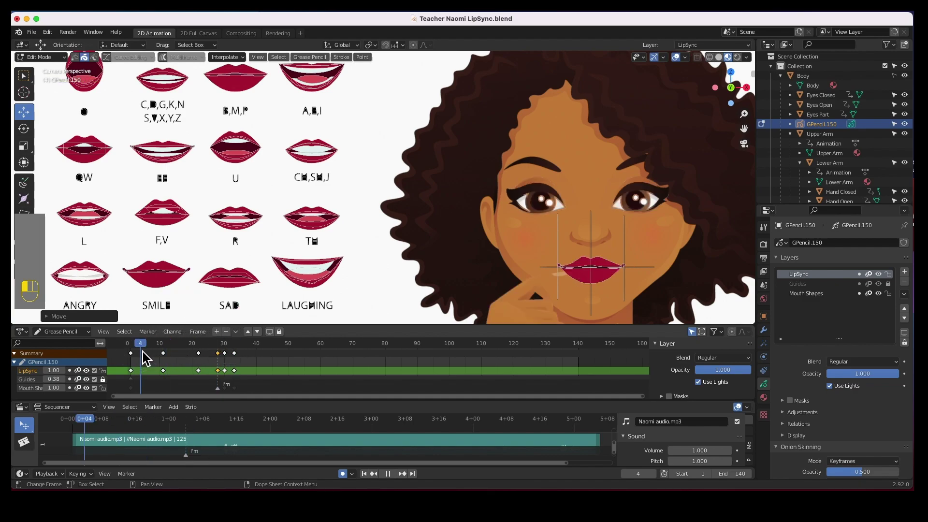
pyautogui.press('space')
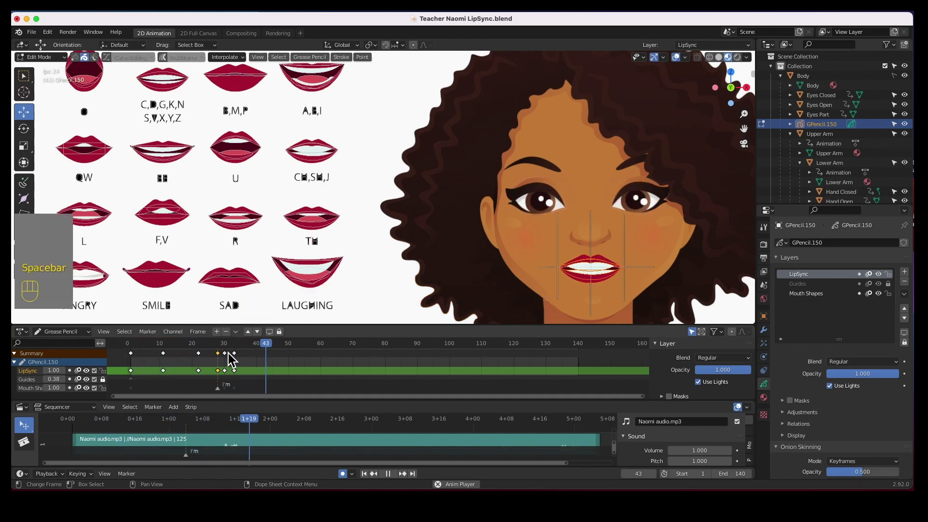
pyautogui.press('space')
pyautogui.moveTo(265, 344); pyautogui.dragTo(248, 358)
pyautogui.press('space')
pyautogui.press('space')
pyautogui.press('space')
pyautogui.press('space')
pyautogui.press('space')
pyautogui.press('space')
pyautogui.press('space')
pyautogui.press('space')
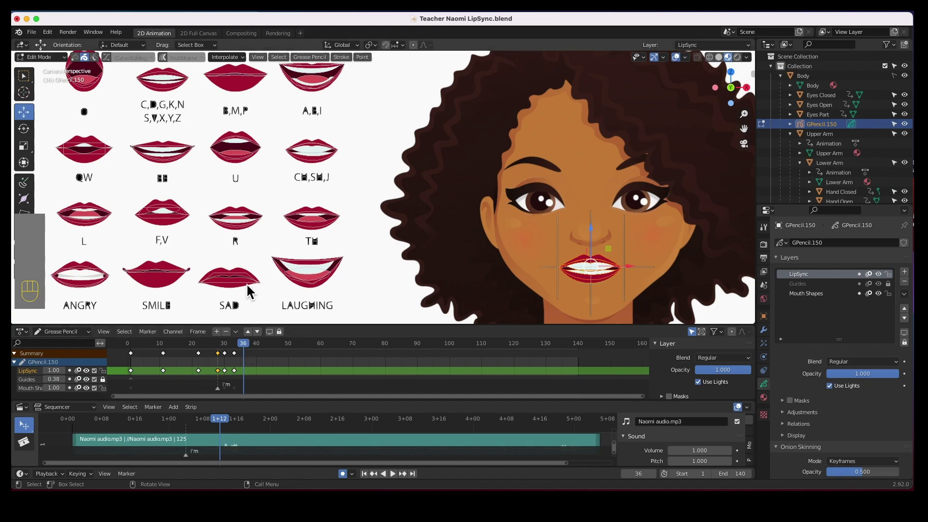
pyautogui.press('space')
pyautogui.press('space')
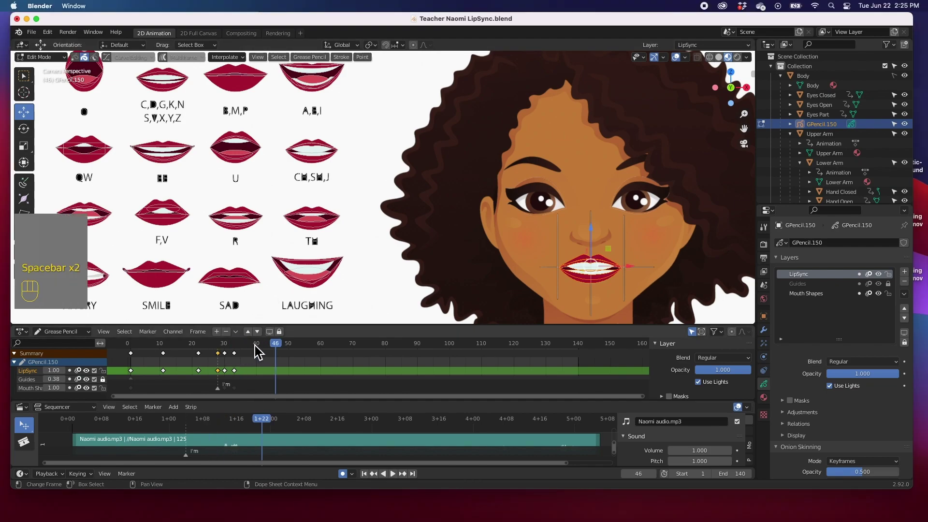
# - Replay the animation from about frame 29 and set the current frame to 39
pyautogui.press('space')
pyautogui.press('space')
pyautogui.moveTo(266, 353); pyautogui.dragTo(246, 353)
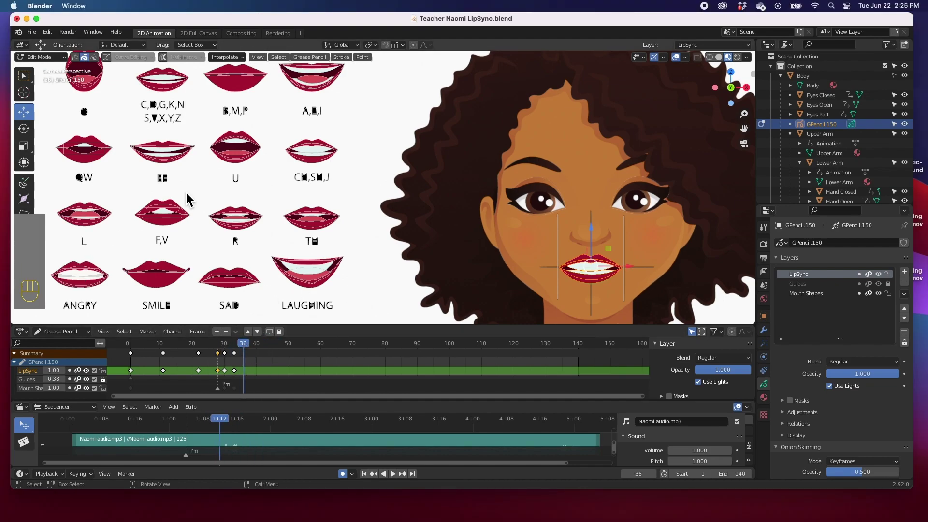
# - Copy the EE mouth from the chart, paste it into the LipSync layer at frame 36 and align it to the face guides
pyautogui.moveTo(139, 147); pyautogui.dragTo(590, 267)
pyautogui.press('super+c')
pyautogui.press('super+v')
pyautogui.click(221, 353)
pyautogui.press('space')
pyautogui.press('space')
pyautogui.moveTo(277, 352); pyautogui.dragTo(240, 353)
pyautogui.press('Right')
pyautogui.press('Right')
pyautogui.press('Right')
pyautogui.press('Right')
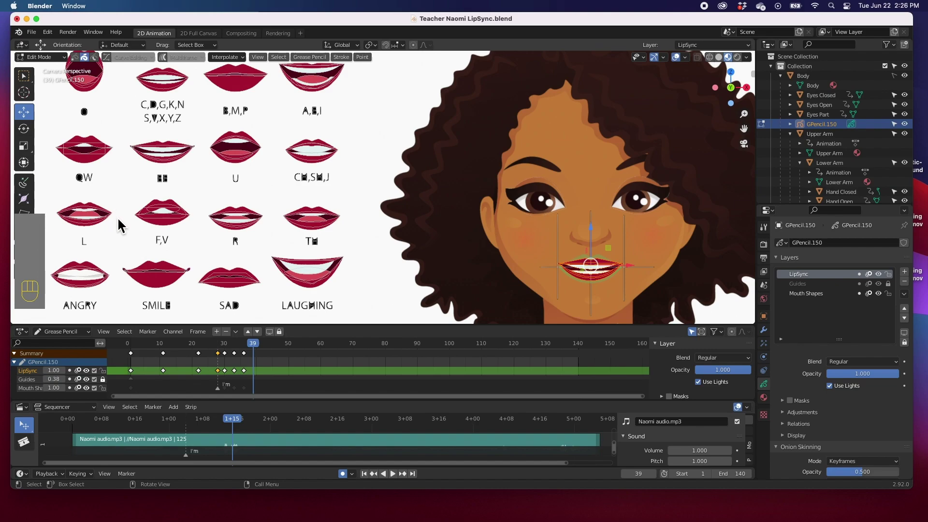
# - Copy the C,D,G,K,N mouth from the chart, paste it into the LipSync layer at frame 39 and align it to the guides
pyautogui.moveTo(138, 67); pyautogui.dragTo(590, 266)
pyautogui.press('super+c')
pyautogui.press('super+v')
# - Replay the audio after frame 39 in short bursts and set the current frame to 43
pyautogui.press('space')
pyautogui.press('space')
pyautogui.moveTo(269, 347)
pyautogui.mouseDown()
pyautogui.moveTo(251, 343)
pyautogui.moveTo(283, 344)
pyautogui.moveTo(257, 347)
pyautogui.moveTo(266, 347)
pyautogui.mouseUp()
pyautogui.press('space')
pyautogui.press('space')
# - Copy the O mouth from the chart, paste it into the LipSync layer at frame 43 and align it to the face guides
pyautogui.scroll(-1, 144, 123)
pyautogui.moveTo(112, 71); pyautogui.dragTo(162, 112)
pyautogui.press('super+c')
pyautogui.press('super+v')
pyautogui.moveTo(143, 97); pyautogui.dragTo(566, 263)
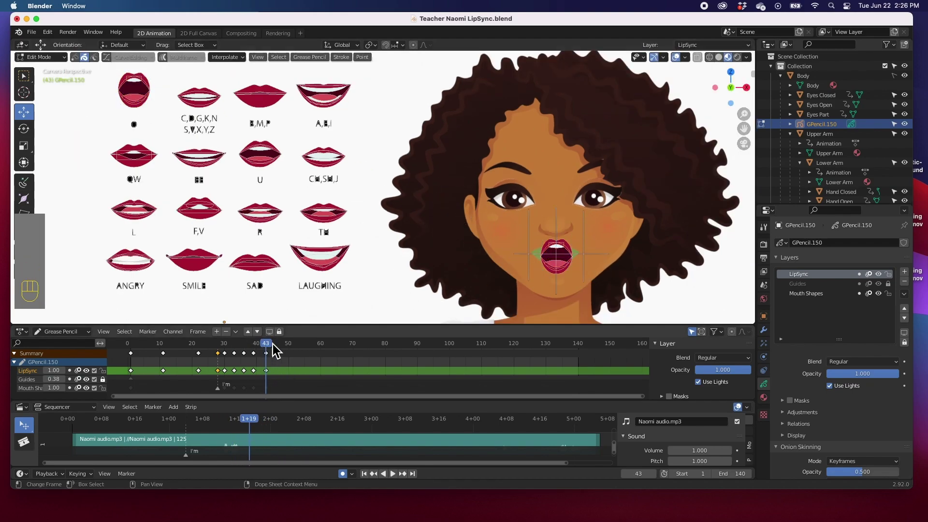
# - Replay the audio around frame 43 in short bursts and set the current frame to 47
pyautogui.press('space')
pyautogui.press('space')
# - Play the animation from the beginning and set the current frame to 54
pyautogui.press('space')
pyautogui.press('space')
pyautogui.moveTo(272, 345)
pyautogui.mouseDown()
pyautogui.moveTo(293, 350)
pyautogui.moveTo(279, 347)
pyautogui.mouseUp()
# - Copy the B,M,P mouth from the chart, paste it into the LipSync layer at frame 47 and align it to the face guides
pyautogui.moveTo(233, 72); pyautogui.dragTo(578, 267)
pyautogui.press('super+c')
pyautogui.press('super+v')
# - Copy the A,B,I mouth from the chart, paste it into the LipSync layer at frame 50 and align it to the face guides
pyautogui.moveTo(282, 347); pyautogui.dragTo(288, 349)
pyautogui.moveTo(295, 72); pyautogui.dragTo(563, 263)
pyautogui.press('super+c')
pyautogui.press('super+v')
# - Play the animation from about frame 18 and set the current frame to 59
pyautogui.press('space')
pyautogui.press('space')
pyautogui.press('space')
pyautogui.press('space')
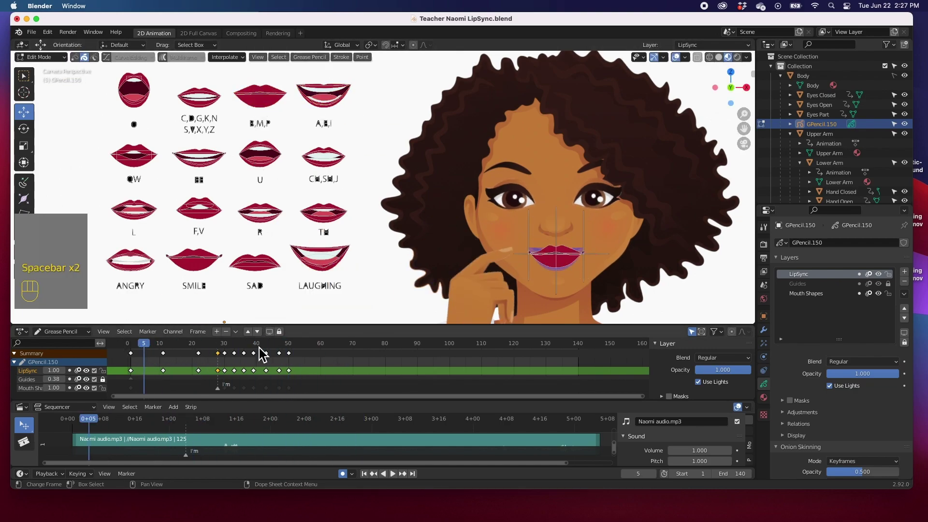
pyautogui.click(337, 346)
pyautogui.moveTo(337, 345); pyautogui.dragTo(302, 346)
# - Copy the SMILE mouth from the chart, paste it into the LipSync layer at frame 54 and align it to the face guides
pyautogui.moveTo(164, 244); pyautogui.dragTo(552, 255)
pyautogui.press('super+c')
pyautogui.press('super+v')
pyautogui.click(186, 348)
pyautogui.press('space')
pyautogui.click(332, 344)
pyautogui.press('space')
pyautogui.click(319, 347)
# - Copy the A,B,I mouth from the chart, paste it into the LipSync layer at frame 59 and align it to the face guides
pyautogui.moveTo(293, 77); pyautogui.dragTo(556, 261)
pyautogui.press('super+c')
pyautogui.press('super+v')
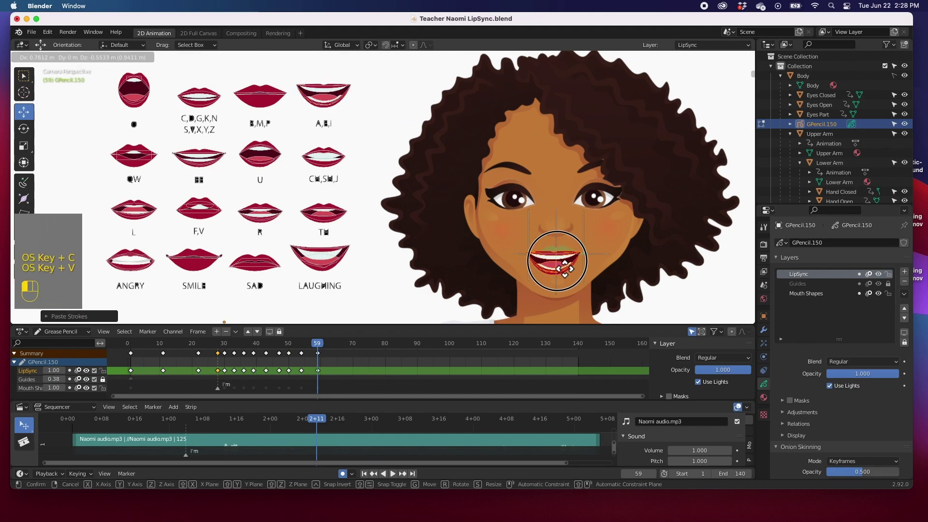
# - Replay the animation from about frame 48 and set the current frame to 61
pyautogui.click(282, 346)
pyautogui.press('space')
pyautogui.press('space')
pyautogui.click(323, 347)
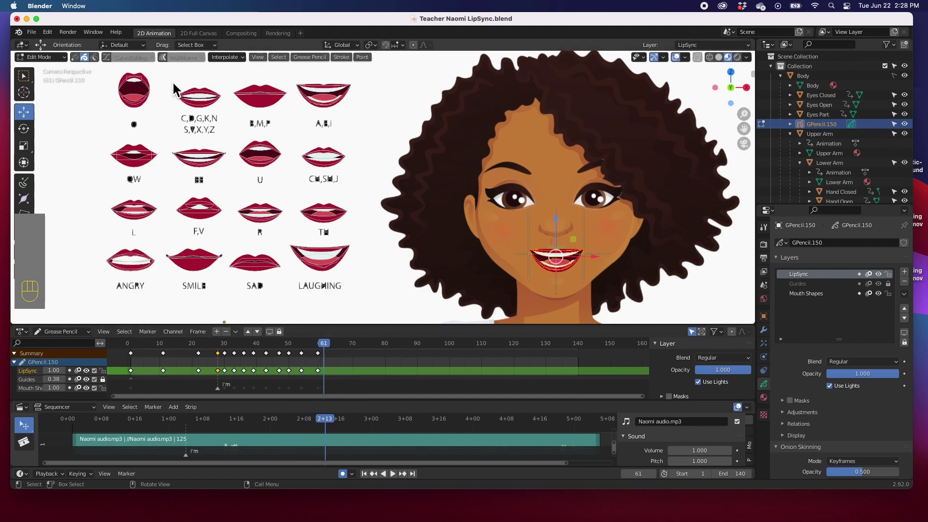
# - Copy the C,D,G,K,N mouth from the chart, paste it into the LipSync layer at frame 61 and align it to the guides
pyautogui.moveTo(174, 85); pyautogui.dragTo(225, 108)
pyautogui.press('super+c')
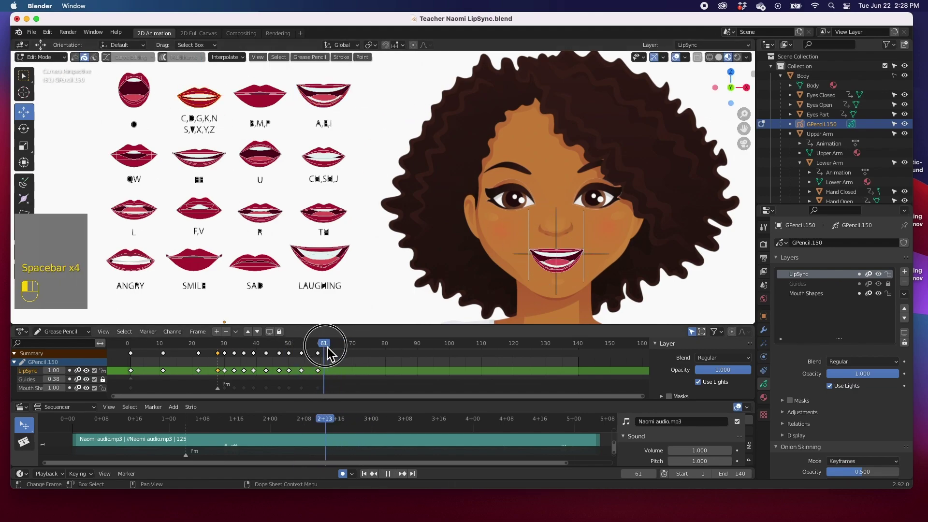
pyautogui.press('super+v')
pyautogui.press('g')
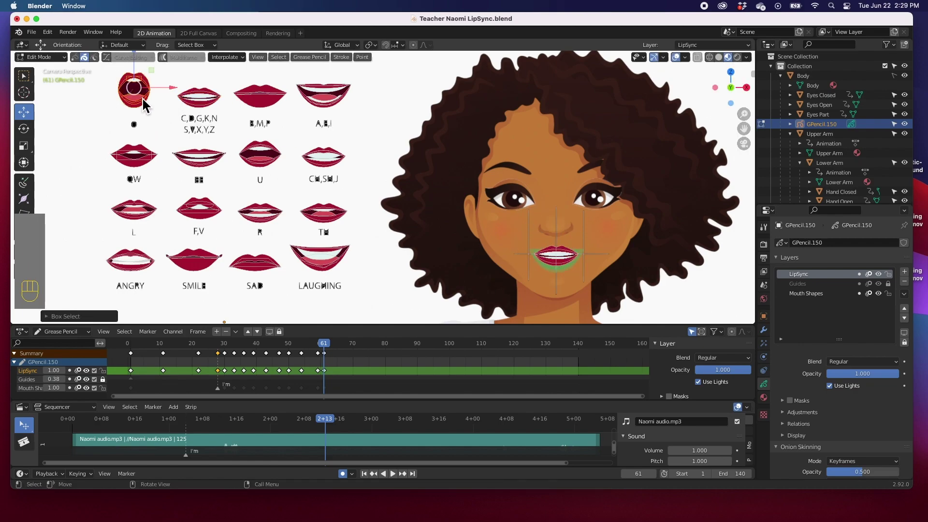
pyautogui.press('super+c')
pyautogui.press('super+v')
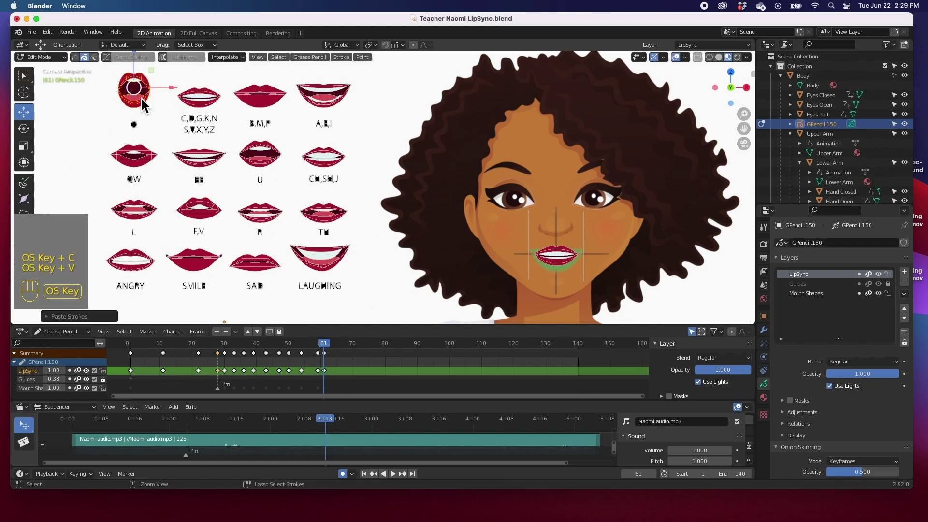
pyautogui.click(334, 346)
pyautogui.press('super+z')
pyautogui.press('super+z')
pyautogui.press('super+z')
pyautogui.moveTo(129, 86); pyautogui.dragTo(102, 103)
pyautogui.press('super+z')
# - Paste the TH mouth from the chart at frame 61 and delete the LipSync keyframe at that frame
pyautogui.moveTo(297, 193)
pyautogui.mouseDown()
pyautogui.moveTo(335, 234)
pyautogui.moveTo(467, 262)
pyautogui.mouseUp()
pyautogui.press('super+c')
pyautogui.click(324, 346)
pyautogui.press('super+v')
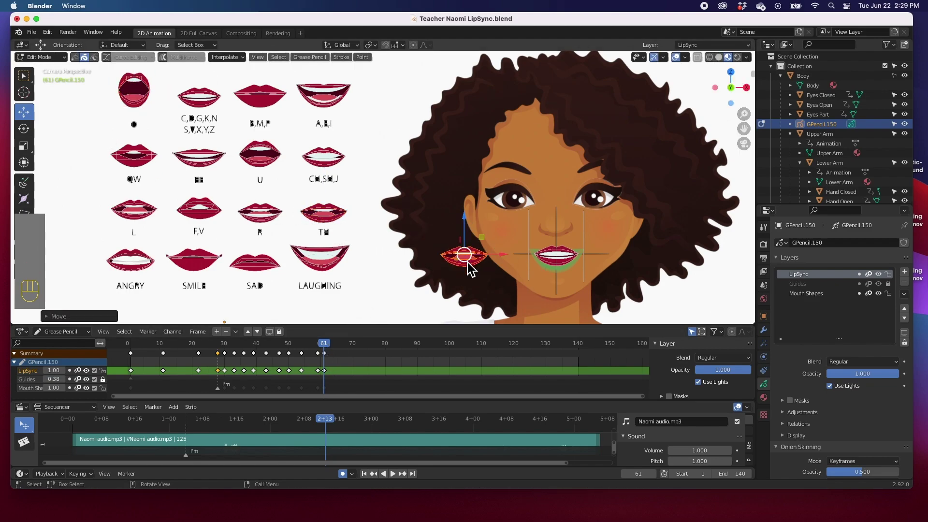
pyautogui.click(324, 370)
pyautogui.press('Delete')
# - Copy the TH mouth from the chart again, paste it into the LipSync layer at frame 61 and align it to the guides
pyautogui.press('super+c')
pyautogui.moveTo(305, 200); pyautogui.dragTo(564, 256)
pyautogui.press('super+v')
# - Replay the audio after frame 61 and set the current frame to 63
pyautogui.click(335, 344)
pyautogui.press('space')
pyautogui.press('space')
pyautogui.click(332, 345)
# - Copy the O mouth from the chart, paste it into the LipSync layer at frame 63 and align it to the face guides
pyautogui.moveTo(116, 70); pyautogui.dragTo(571, 263)
pyautogui.press('super+c')
pyautogui.press('super+v')
pyautogui.click(569, 261)
# - Copy the C,D,G,K,N mouth from the chart, paste it into the LipSync layer at frame 64 and align it to the guides
pyautogui.click(333, 344)
pyautogui.click(199, 95)
pyautogui.press('super+c')
pyautogui.press('super+v')
pyautogui.press('g')
# - Copy the A,B,I mouth from the chart, paste it into the LipSync layer at frame 67 and align it to the face guides
pyautogui.click(343, 344)
pyautogui.moveTo(298, 76); pyautogui.dragTo(564, 266)
pyautogui.press('super+c')
pyautogui.press('super+v')
# - Copy the U mouth from the chart, paste it into the LipSync layer at frame 70 and align it to the face guides
pyautogui.click(292, 343)
pyautogui.click(353, 344)
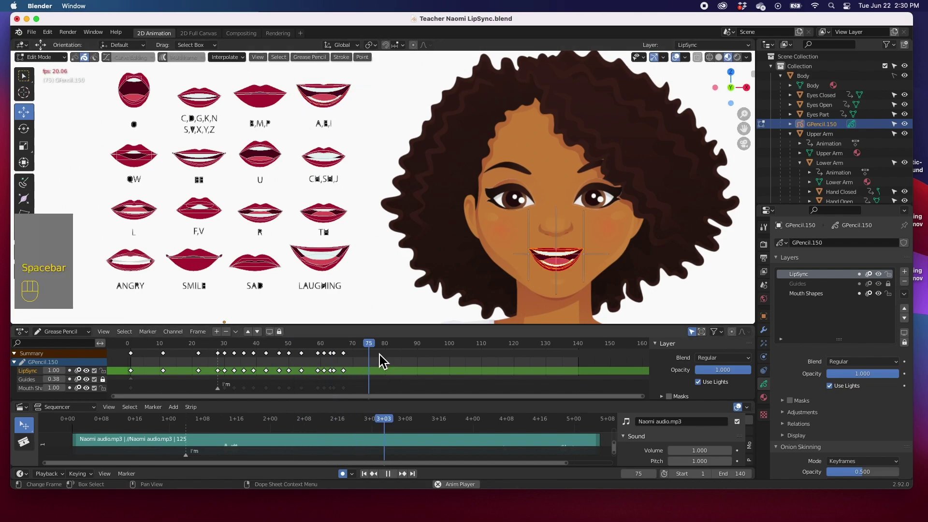
pyautogui.moveTo(284, 168); pyautogui.dragTo(283, 168)
pyautogui.press('super+c')
pyautogui.press('super+v')
pyautogui.moveTo(262, 156); pyautogui.dragTo(559, 258)
# - Play the animation past frame 70 in short bursts to hear the following sounds
pyautogui.press('space')
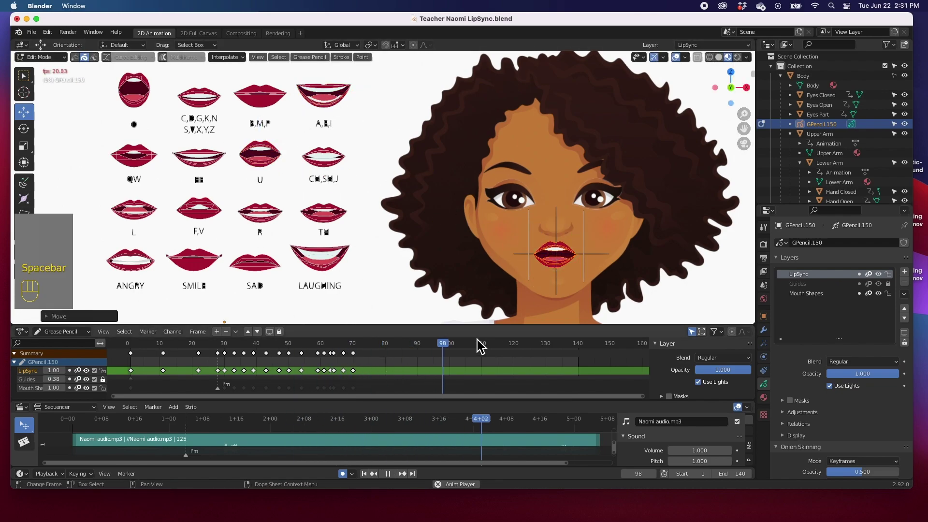
pyautogui.press('space')
pyautogui.press('space')
pyautogui.press('space')
# - Copy the EE mouth from the chart, paste it into the LipSync layer at frame 72 and align it to the face guides
pyautogui.click(362, 344)
pyautogui.click(199, 156)
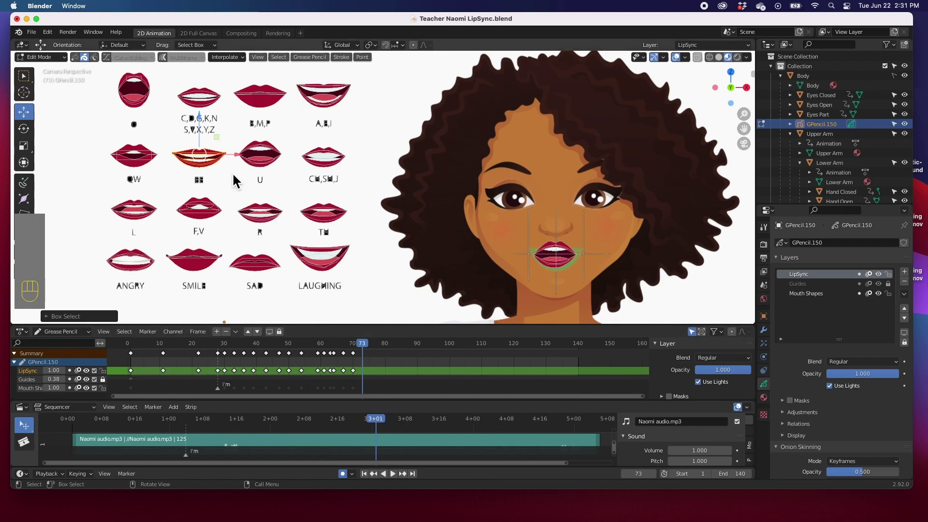
pyautogui.click(359, 344)
pyautogui.press('super+c')
pyautogui.press('super+v')
pyautogui.press('g')
pyautogui.click(566, 261)
# - Copy the L mouth from the chart, paste it into the LipSync layer at frame 74 and align it to the face guides
pyautogui.moveTo(385, 344); pyautogui.dragTo(366, 344)
pyautogui.click(136, 210)
pyautogui.press('super+c')
pyautogui.press('super+v')
pyautogui.press('g')
pyautogui.moveTo(564, 76); pyautogui.dragTo(566, 262)
# - Copy the B,M,P mouth from the chart, paste it into the LipSync layer at frame 76 and align it to the face guides
pyautogui.moveTo(233, 92); pyautogui.dragTo(275, 75)
pyautogui.moveTo(368, 345)
pyautogui.mouseDown()
pyautogui.moveTo(297, 346)
pyautogui.moveTo(372, 346)
pyautogui.mouseUp()
pyautogui.press('space')
pyautogui.press('space')
pyautogui.click(268, 100)
pyautogui.press('super+c')
pyautogui.press('super+v')
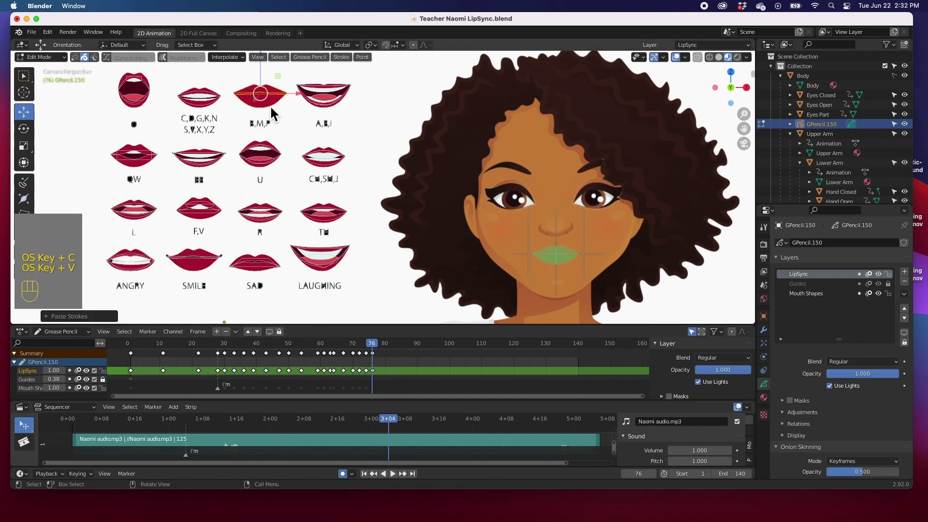
pyautogui.moveTo(271, 106); pyautogui.dragTo(567, 260)
# - Copy the EE mouth from the chart, paste it into the LipSync layer at frame 77 and align it to the face guides
pyautogui.click(379, 346)
pyautogui.moveTo(379, 347); pyautogui.dragTo(375, 346)
pyautogui.moveTo(351, 77); pyautogui.dragTo(296, 110)
pyautogui.press('super+c')
pyautogui.press('super+v')
pyautogui.moveTo(171, 143); pyautogui.dragTo(556, 254)
# - Copy the C,D,G,K,N mouth from the chart, paste it into the LipSync layer at frame 79 and align it to the guides
pyautogui.click(382, 344)
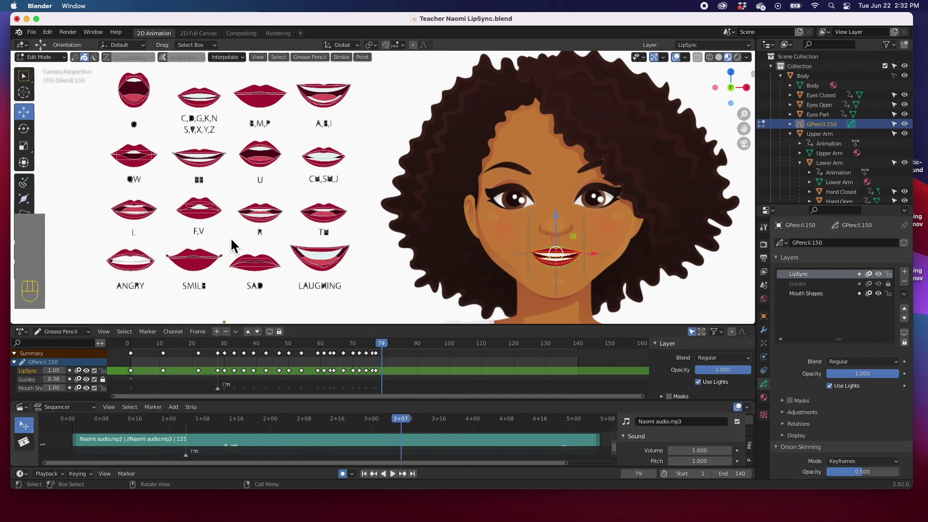
pyautogui.click(199, 97)
pyautogui.press('super+c')
pyautogui.press('super+v')
pyautogui.press('g')
pyautogui.click(559, 265)
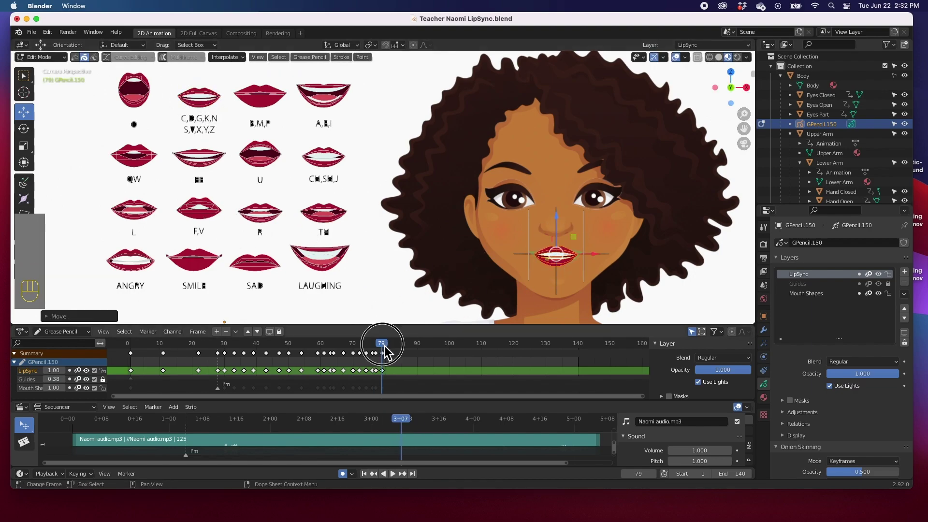
# - Copy the C,D,G,K,N mouth from the chart, paste it into the LipSync layer at frame 82 and align it to the face guides
pyautogui.click(391, 346)
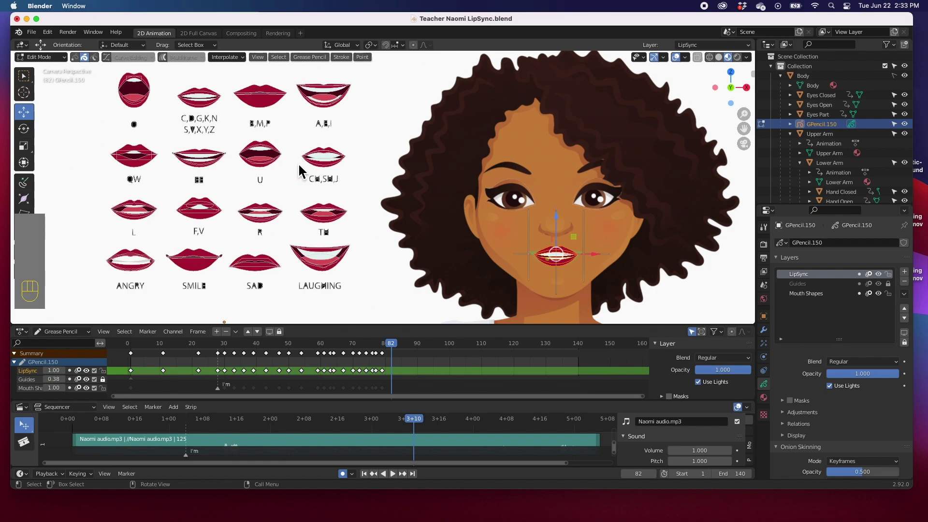
pyautogui.moveTo(296, 194); pyautogui.dragTo(349, 225)
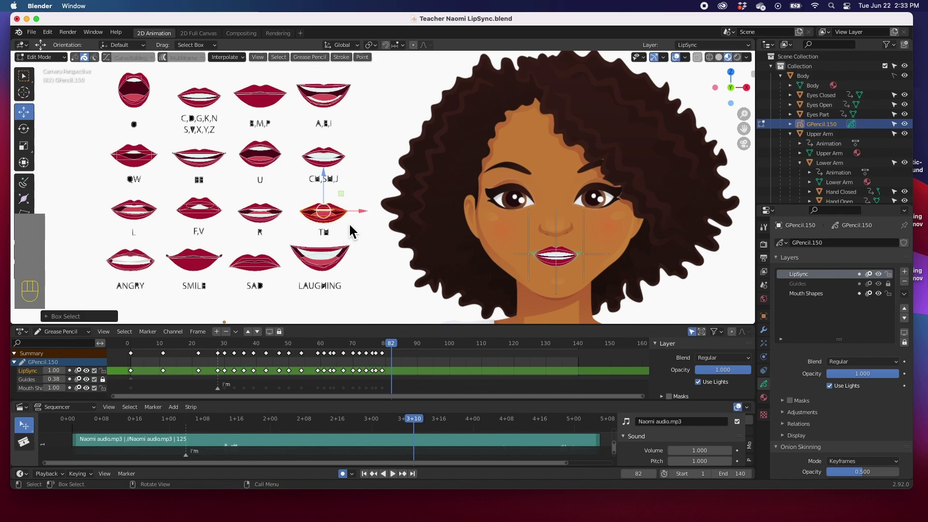
pyautogui.moveTo(175, 80); pyautogui.dragTo(224, 119)
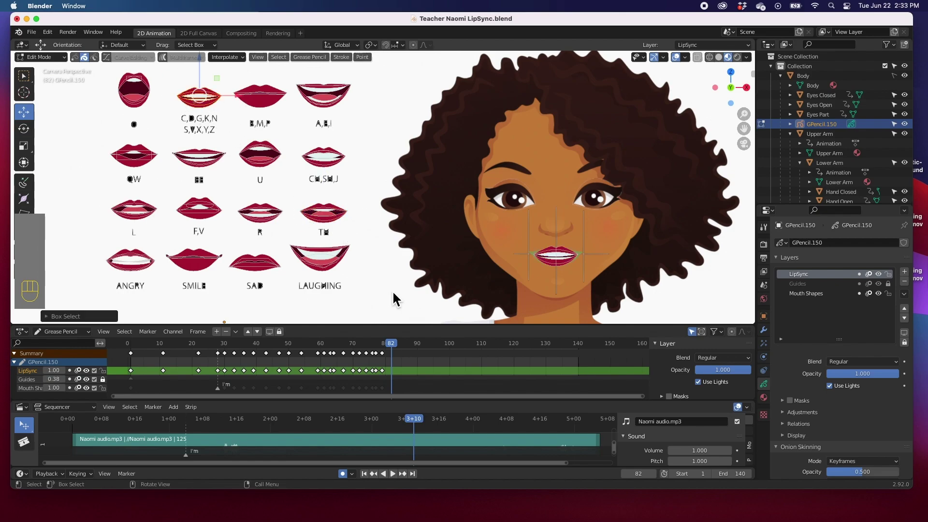
pyautogui.press('super+c')
pyautogui.press('super+v')
pyautogui.moveTo(327, 155); pyautogui.dragTo(559, 255)
# - Copy the U mouth from the chart, paste it into the LipSync layer at frame 85 and align it to the face guides
pyautogui.moveTo(392, 344); pyautogui.dragTo(401, 344)
pyautogui.moveTo(240, 141); pyautogui.dragTo(283, 169)
pyautogui.press('super+c')
pyautogui.press('super+v')
pyautogui.moveTo(268, 154); pyautogui.dragTo(567, 257)
# - Copy the EE mouth from the chart, paste it into the LipSync layer at frame 88 and align it to the face guides
pyautogui.press('space')
pyautogui.press('space')
pyautogui.moveTo(419, 347); pyautogui.dragTo(412, 349)
pyautogui.moveTo(171, 143); pyautogui.dragTo(228, 170)
pyautogui.press('super+c')
pyautogui.press('super+v')
pyautogui.moveTo(208, 159); pyautogui.dragTo(556, 254)
# - Copy the U mouth from the chart, paste it into the LipSync layer at about frame 92 and align it to the guides
pyautogui.moveTo(419, 344); pyautogui.dragTo(426, 345)
pyautogui.moveTo(239, 138); pyautogui.dragTo(567, 260)
pyautogui.press('super+c')
pyautogui.press('super+v')
# - Copy the C,D,G,K,N mouth from the chart, paste it into the LipSync layer at about frame 93 and align it to the guides
pyautogui.click(426, 344)
pyautogui.press('super+c')
pyautogui.press('super+v')
pyautogui.moveTo(207, 104); pyautogui.dragTo(563, 263)
# - Replay the audio, paste a copy of the chart's U mouth into the LipSync layer at about frame 95 and align it to the guides
pyautogui.moveTo(429, 345); pyautogui.dragTo(406, 344)
pyautogui.press('space')
pyautogui.press('space')
pyautogui.press('space')
pyautogui.press('space')
pyautogui.moveTo(468, 344); pyautogui.dragTo(432, 344)
pyautogui.press('super+c')
pyautogui.press('super+v')
pyautogui.moveTo(260, 158); pyautogui.dragTo(557, 256)
# - Copy the L mouth from the chart, paste it into the LipSync layer at frame 98 and align it to the face guides
pyautogui.click(443, 343)
pyautogui.moveTo(164, 194); pyautogui.dragTo(112, 222)
pyautogui.press('super+c')
pyautogui.press('super+v')
pyautogui.press('g')
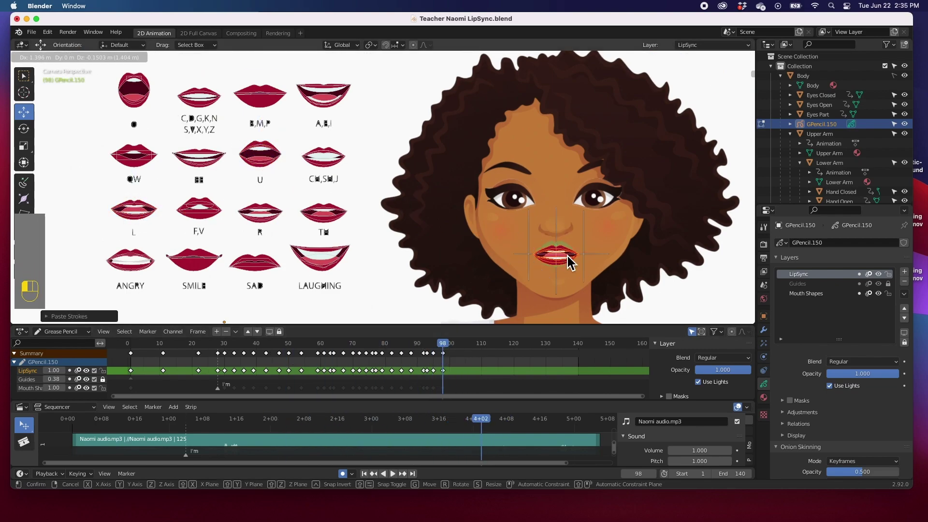
pyautogui.click(574, 257)
# - Copy the EE mouth from the chart, paste it into the LipSync layer at frame 101 and align it to the face guides
pyautogui.click(451, 344)
pyautogui.click(202, 162)
pyautogui.press('super+c')
pyautogui.press('super+v')
pyautogui.press('g')
pyautogui.click(568, 259)
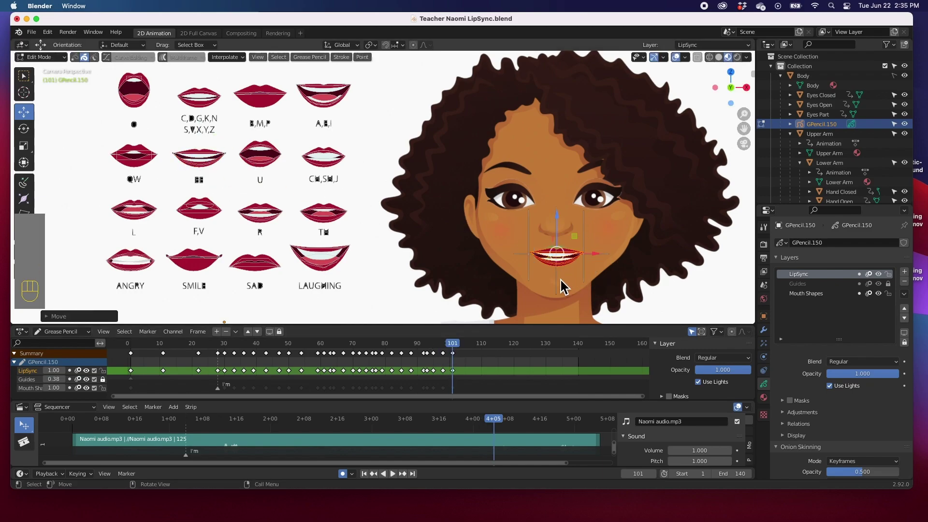
# - Copy the mouth matching the sound at frame 103, paste it into the LipSync layer there and align it to the face guides
pyautogui.click(458, 344)
pyautogui.press('super+c')
pyautogui.press('super+v')
pyautogui.press('g')
pyautogui.click(560, 259)
# - Copy the EE mouth from the chart, paste it into the LipSync layer at frame 105 and align it to the face guides
pyautogui.click(466, 344)
pyautogui.click(199, 157)
pyautogui.press('super+c')
pyautogui.press('super+v')
pyautogui.press('g')
pyautogui.moveTo(496, 275); pyautogui.dragTo(499, 274)
pyautogui.press('super+z')
pyautogui.press('super+c')
pyautogui.press('super+v')
pyautogui.moveTo(206, 164); pyautogui.dragTo(564, 262)
# - Replay the audio, paste a copy of the chart's U mouth into the LipSync layer at frame 107 and align it to the guides
pyautogui.click(468, 344)
pyautogui.press('space')
# - Copy the C,D,G,K,N mouth from the chart, paste it into the LipSync layer at frame 109 and align it to the guides
pyautogui.press('space')
pyautogui.click(476, 346)
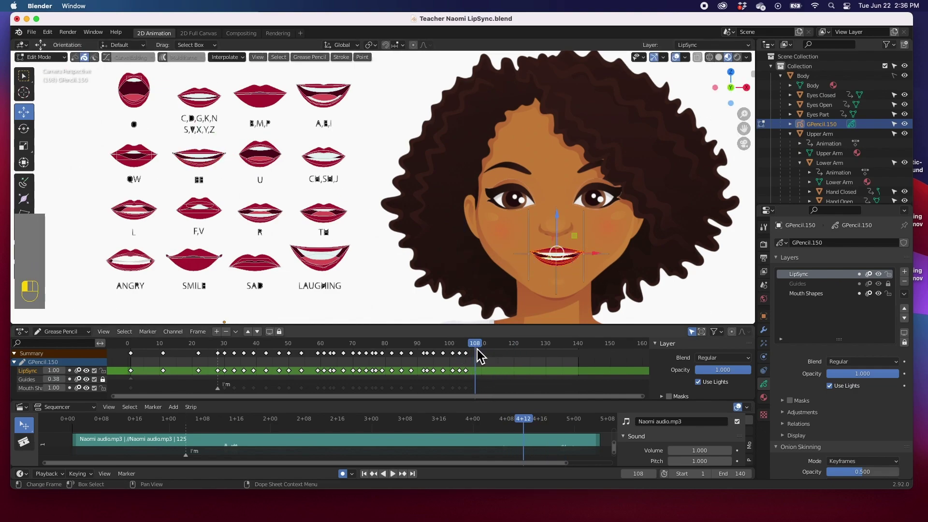
pyautogui.click(472, 343)
pyautogui.moveTo(236, 140); pyautogui.dragTo(577, 266)
pyautogui.press('super+c')
pyautogui.press('super+v')
pyautogui.press('space')
pyautogui.press('space')
pyautogui.click(477, 348)
pyautogui.click(479, 349)
pyautogui.click(196, 103)
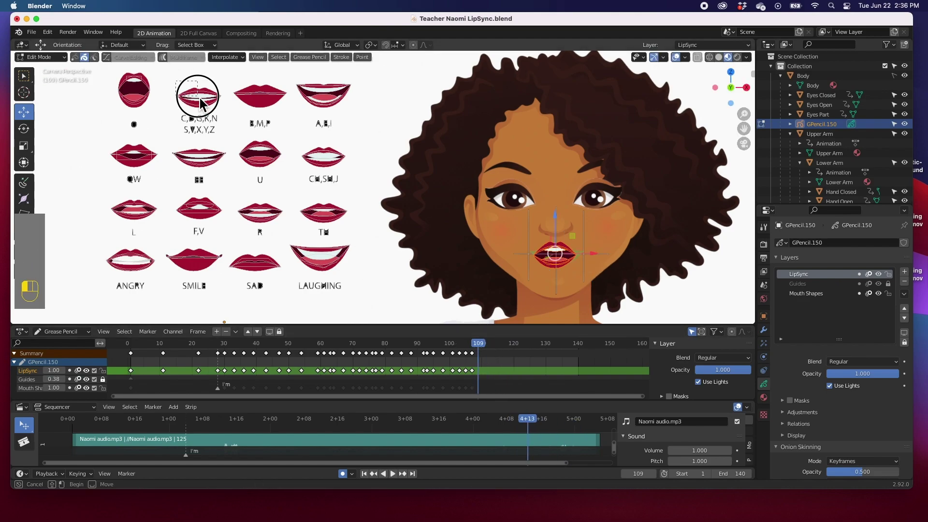
pyautogui.press('super+c')
pyautogui.press('super+v')
pyautogui.press('g')
pyautogui.click(570, 263)
# - Copy the U mouth from the chart, paste it into the LipSync layer at frame 111 and align it to the face guides
pyautogui.click(484, 349)
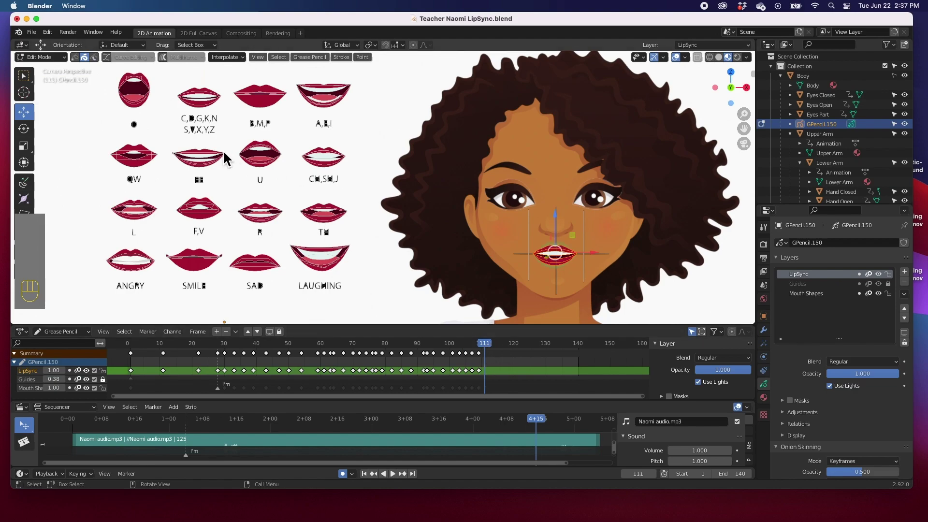
pyautogui.press('super+c')
pyautogui.press('super+v')
pyautogui.press('g')
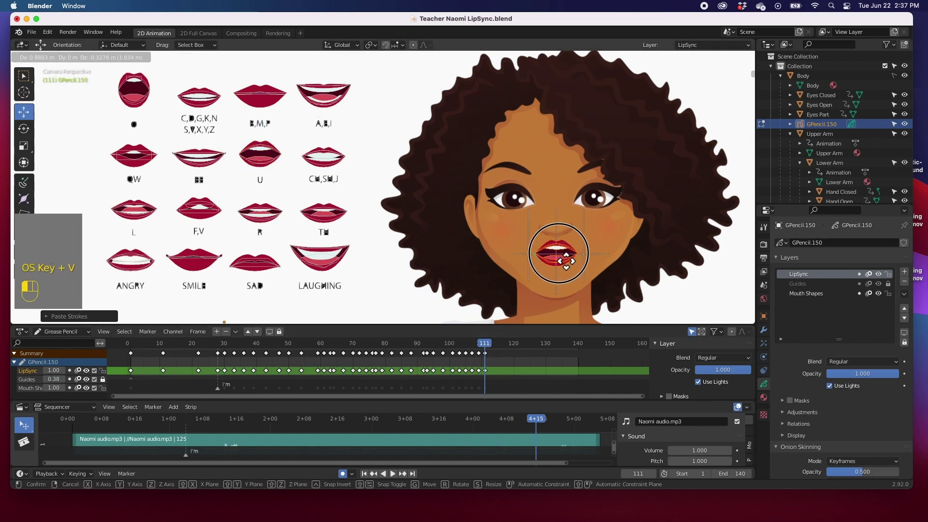
pyautogui.click(556, 254)
# - Copy the B,M,P mouth from the chart, paste it into the LipSync layer at frame 113 and align it to the face guides
pyautogui.click(491, 345)
pyautogui.click(272, 104)
pyautogui.press('super+c')
pyautogui.press('super+v')
pyautogui.press('g')
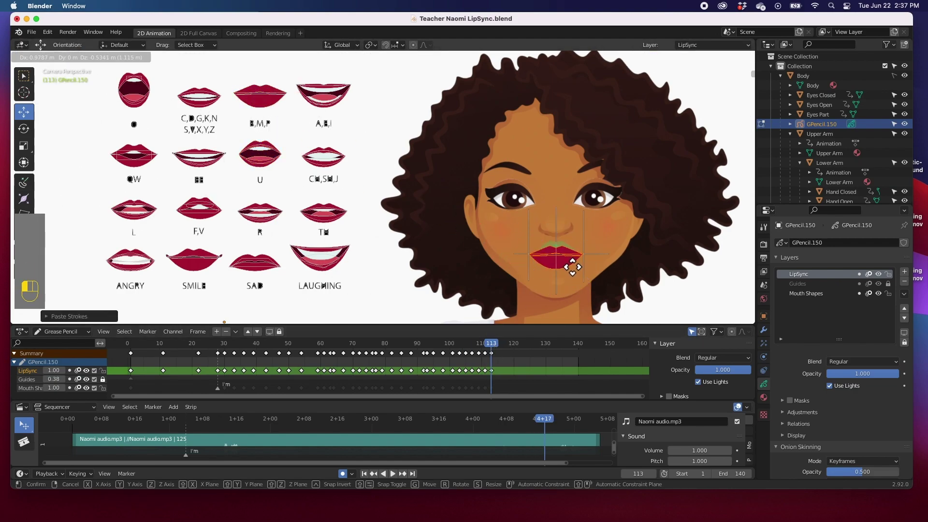
pyautogui.click(571, 262)
# - Copy the C,D,G,K,N mouth from the chart, paste it into the LipSync layer at frame 115 and align it to the guides
pyautogui.click(497, 344)
pyautogui.click(217, 104)
pyautogui.press('super+c')
pyautogui.press('super+v')
pyautogui.press('g')
pyautogui.click(684, 315)
# - Copy the R mouth from the chart, paste it into the LipSync layer at frame 118 and align it to the face guides
pyautogui.click(507, 344)
pyautogui.click(358, 216)
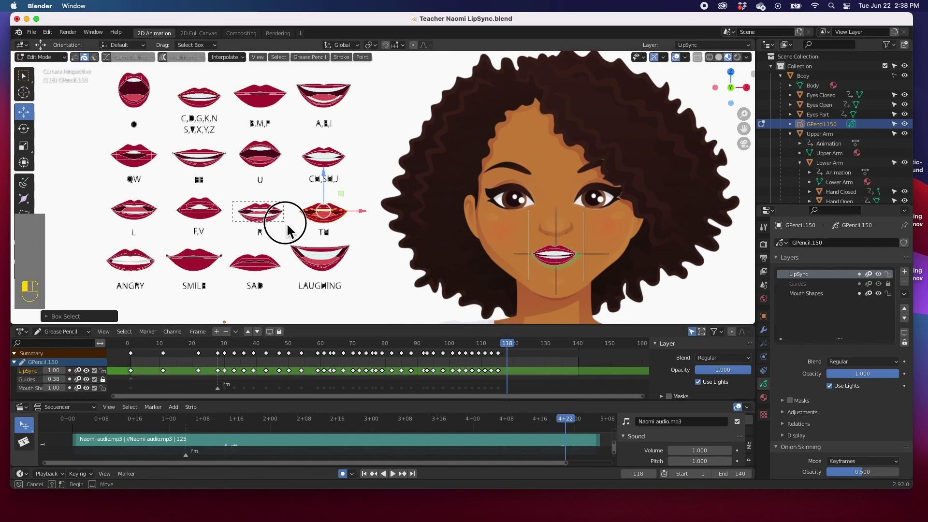
pyautogui.press('super+c')
pyautogui.press('super+v')
pyautogui.press('g')
pyautogui.click(560, 259)
# - Copy the EE mouth from the chart, paste it into the LipSync layer at frame 120 and align it to the face guides
pyautogui.click(514, 344)
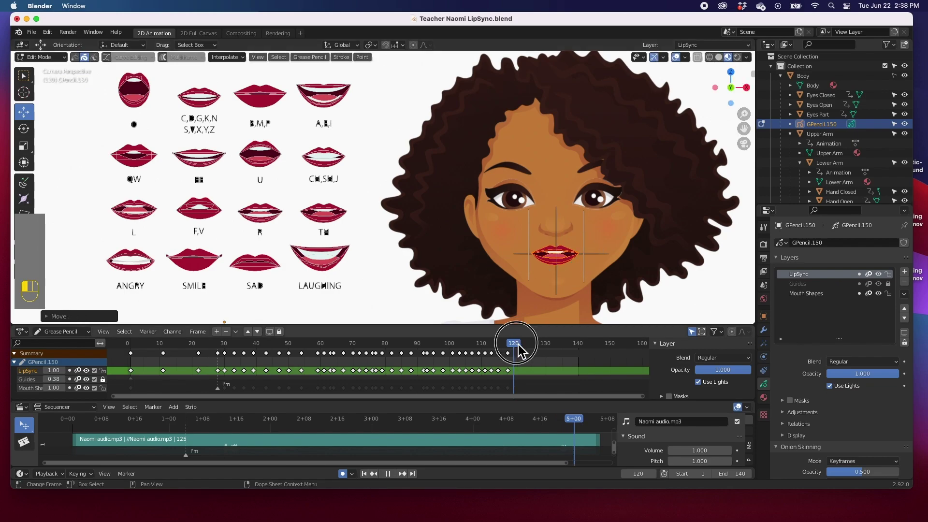
pyautogui.moveTo(164, 138); pyautogui.dragTo(230, 182)
pyautogui.press('super+c')
pyautogui.press('super+v')
pyautogui.press('g')
pyautogui.click(559, 253)
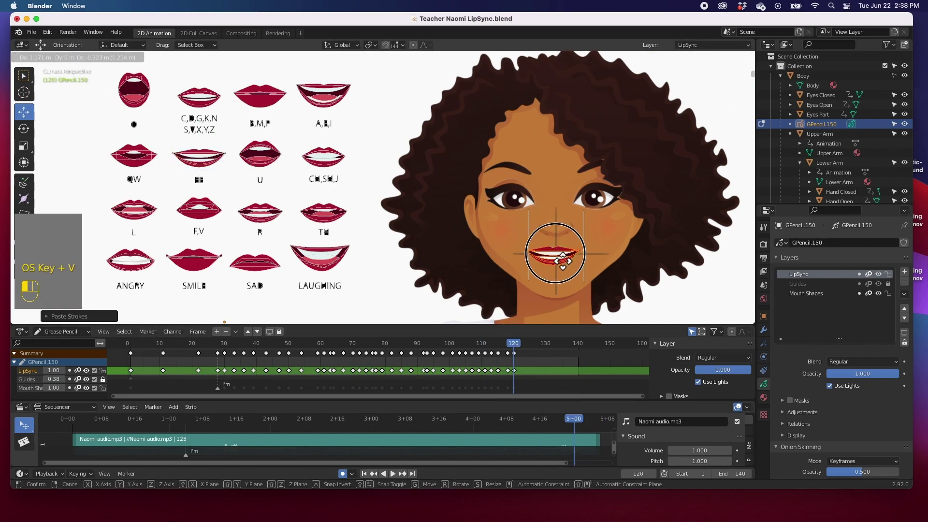
# - Copy the SMILE mouth from the chart, paste it into the LipSync layer at frame 122 and align it to the face guides
pyautogui.click(520, 345)
pyautogui.moveTo(162, 245); pyautogui.dragTo(224, 275)
pyautogui.press('super+c')
pyautogui.press('super+v')
pyautogui.moveTo(194, 260); pyautogui.dragTo(557, 256)
# - Preview the animation from frame 1 and shift the SMILE mouth's keyframe to frame 125
pyautogui.click(134, 345)
pyautogui.press('space')
pyautogui.press('space')
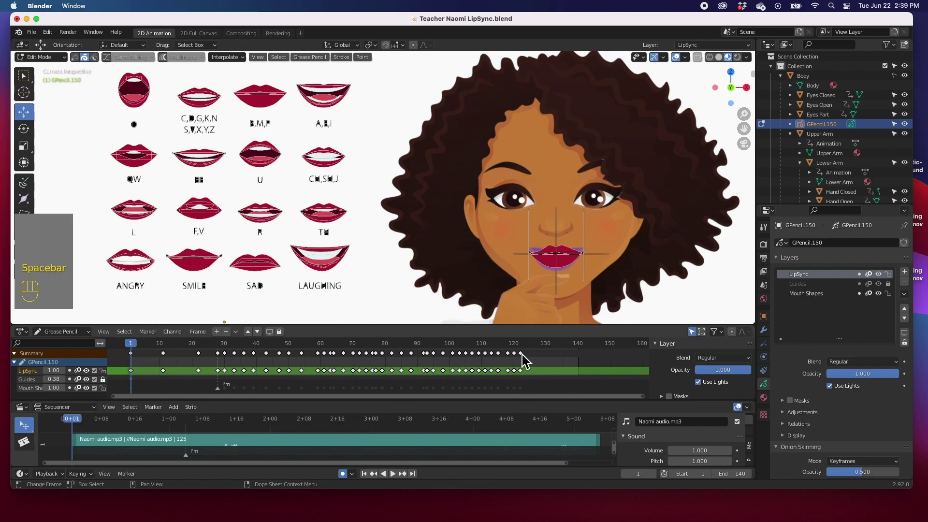
pyautogui.moveTo(521, 354); pyautogui.dragTo(530, 356)
pyautogui.press('space')
pyautogui.press('space')
pyautogui.press('space')
pyautogui.press('space')
# - Copy the LAUGHING mouth from the chart, paste it into the LipSync layer at frame 127 and align it to the guides
pyautogui.click(537, 344)
pyautogui.moveTo(288, 242); pyautogui.dragTo(353, 275)
pyautogui.press('super+c')
pyautogui.press('super+v')
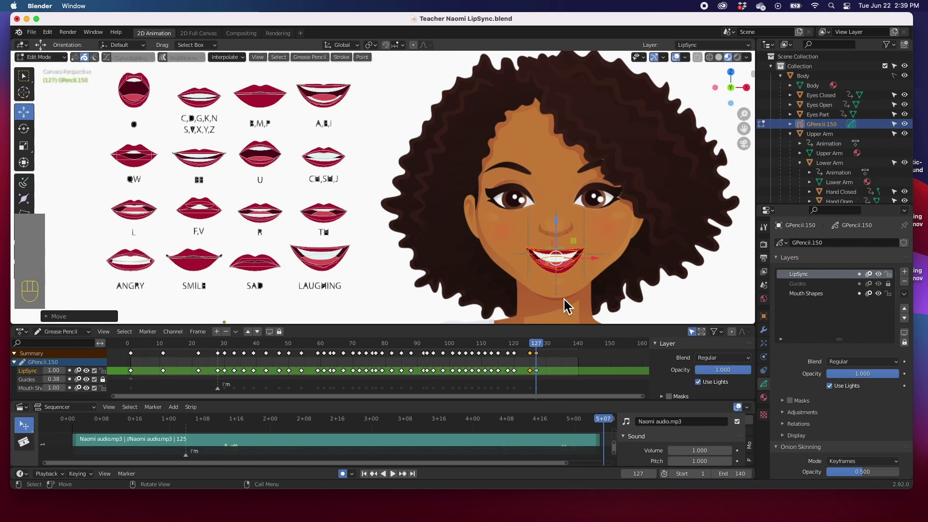
# - Return to frame 1, hide the Guides and Mouth Shapes layers and switch the mouth object to Draw mode
pyautogui.scroll(-2, 610, 255)
pyautogui.moveTo(538, 345); pyautogui.dragTo(132, 346)
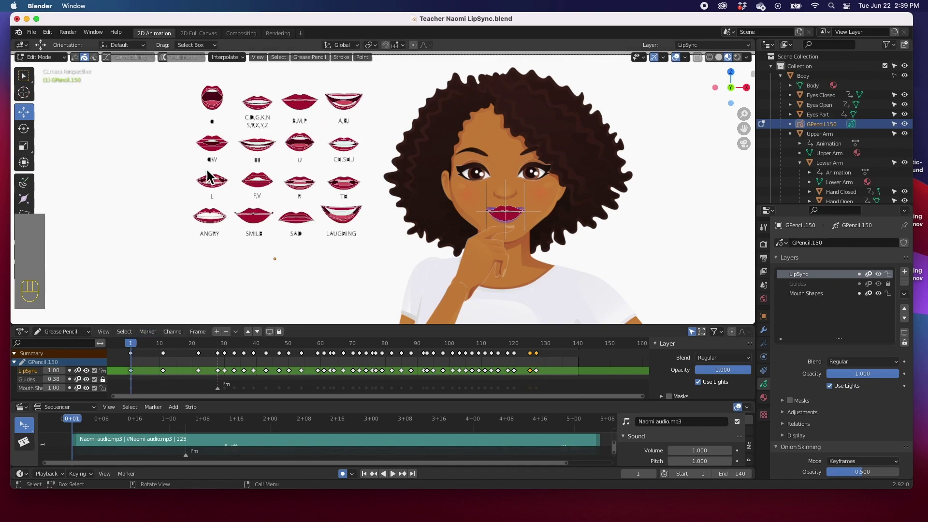
pyautogui.click(879, 293)
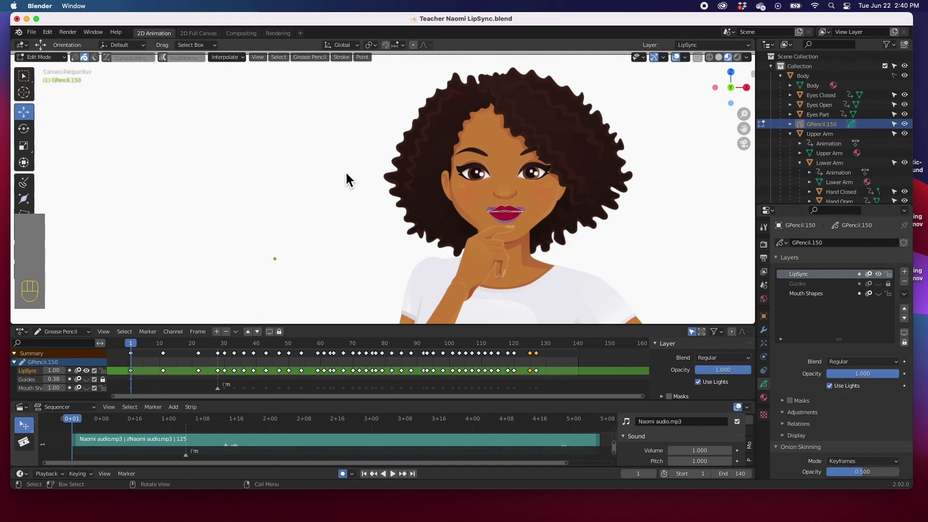
pyautogui.click(41, 59)
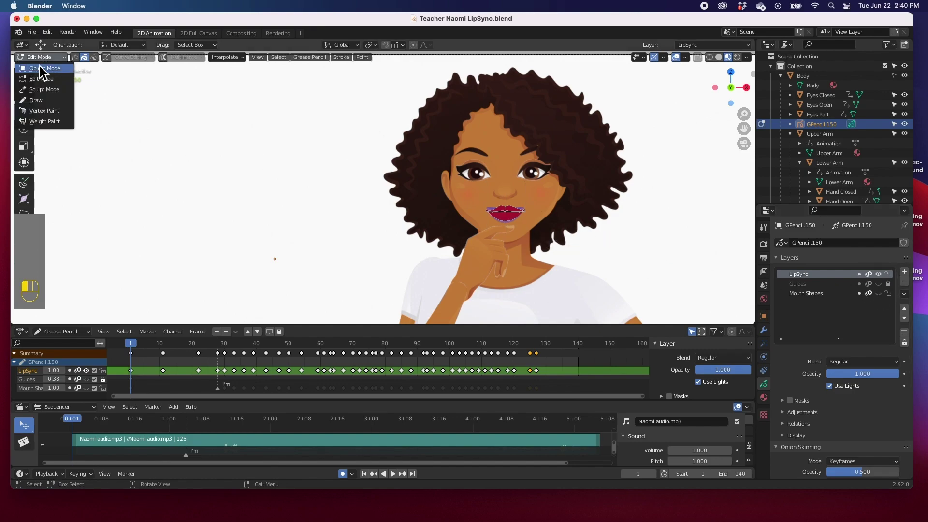
pyautogui.click(37, 101)
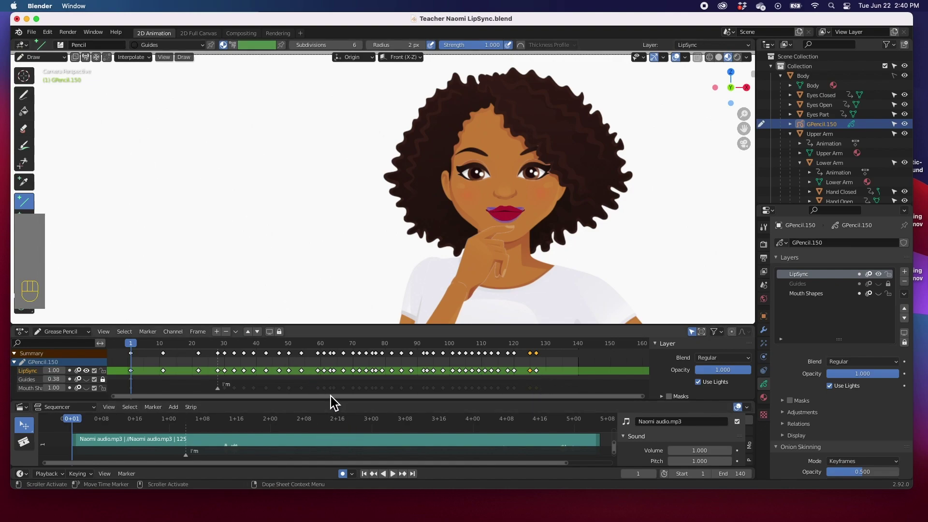
# - Play back the lip sync and shift the LAUGHING mouth's keyframe to frame 130
pyautogui.click(393, 474)
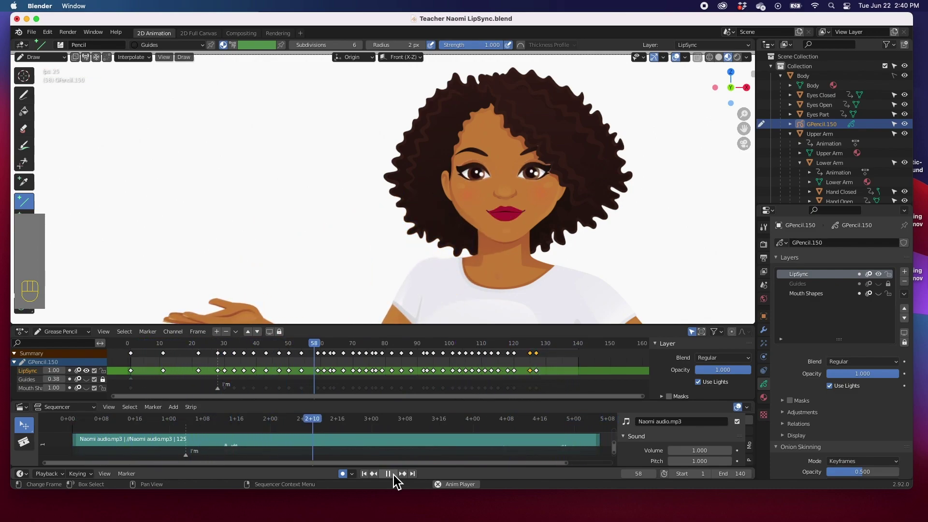
pyautogui.press('space')
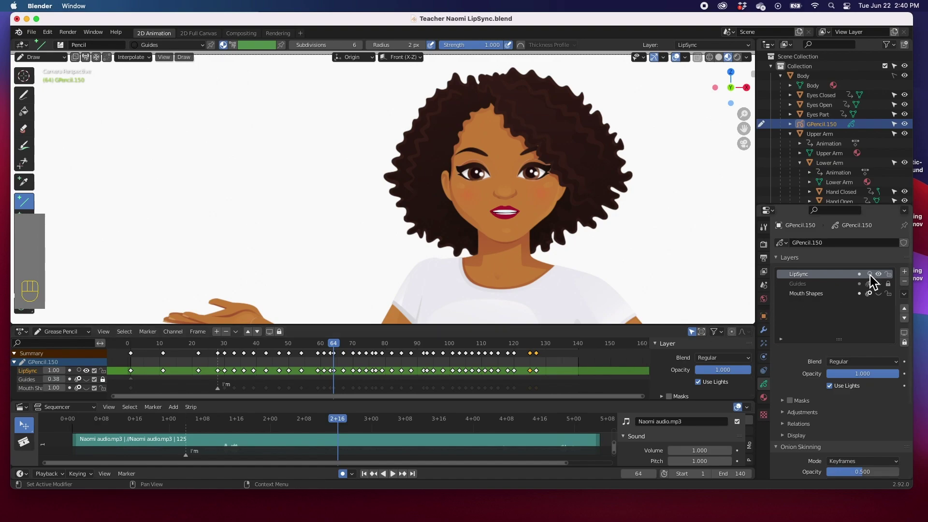
pyautogui.moveTo(538, 358); pyautogui.dragTo(548, 356)
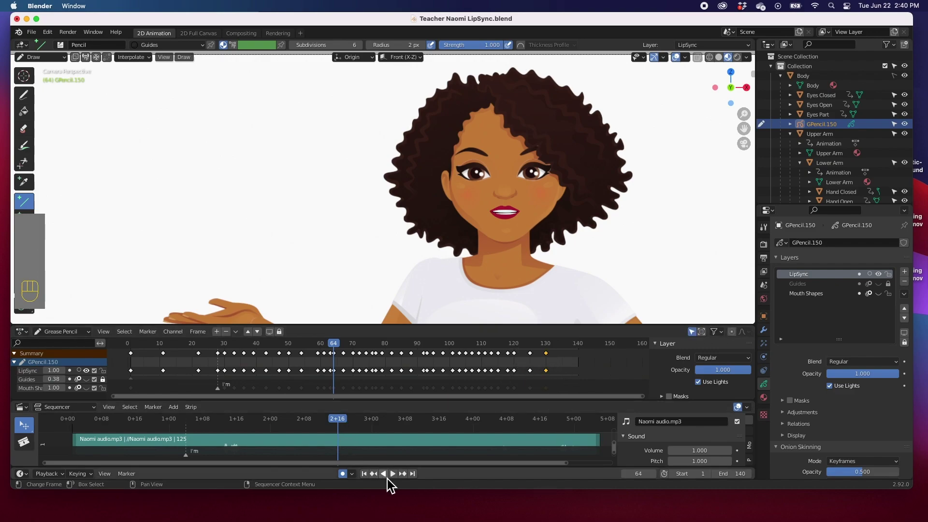
pyautogui.click(393, 473)
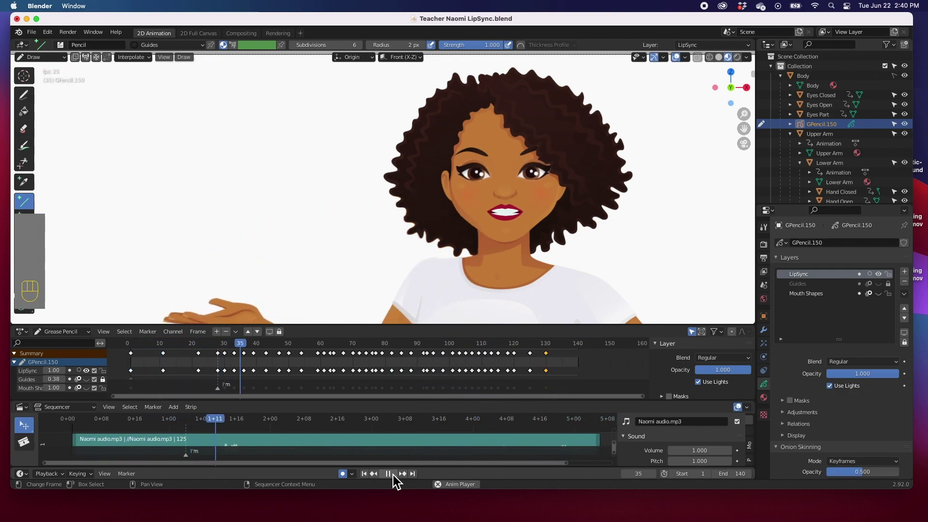
pyautogui.press('space')
# - Delete the LAUGHING mouth's keyframe at frame 130 from the LipSync layer
pyautogui.click(547, 343)
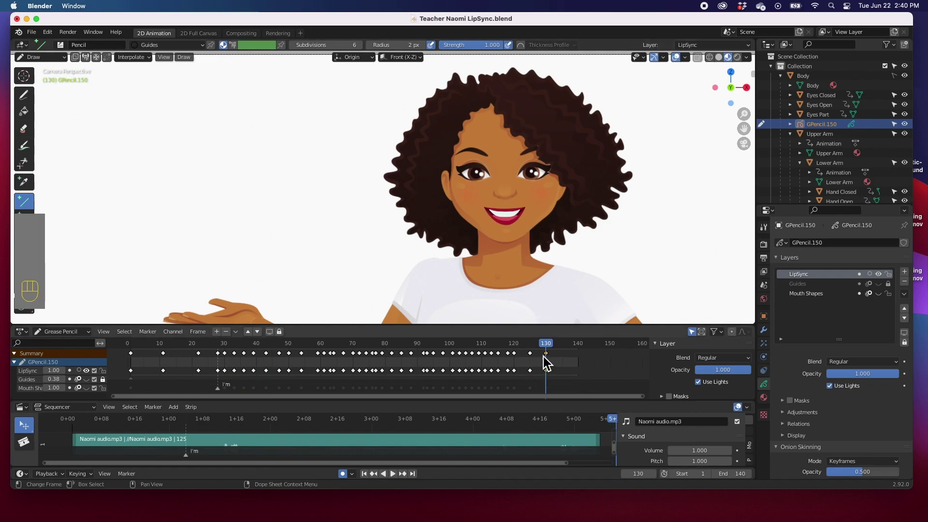
pyautogui.click(548, 371)
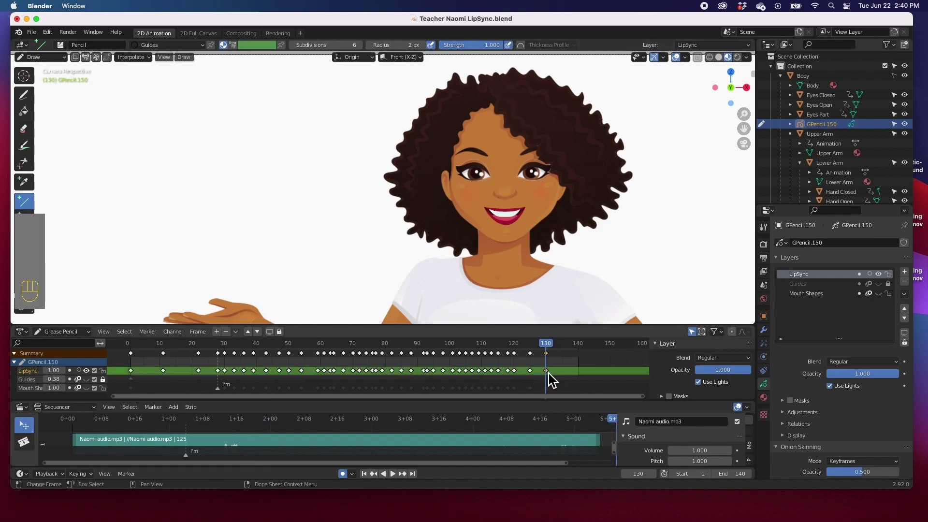
pyautogui.press('Delete')
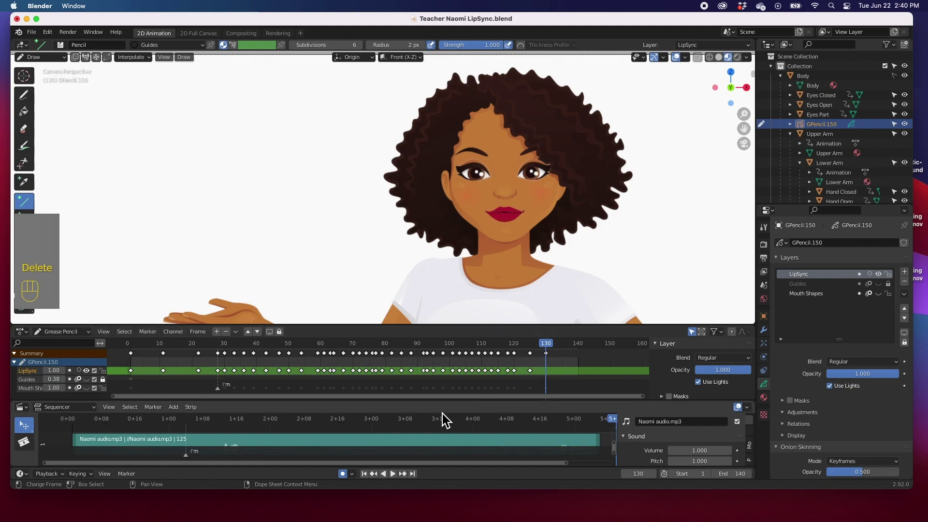
# - Play the finished lip-sync animation from the first frame to review the mouth movement against the audio
pyautogui.click(365, 474)
pyautogui.click(393, 474)
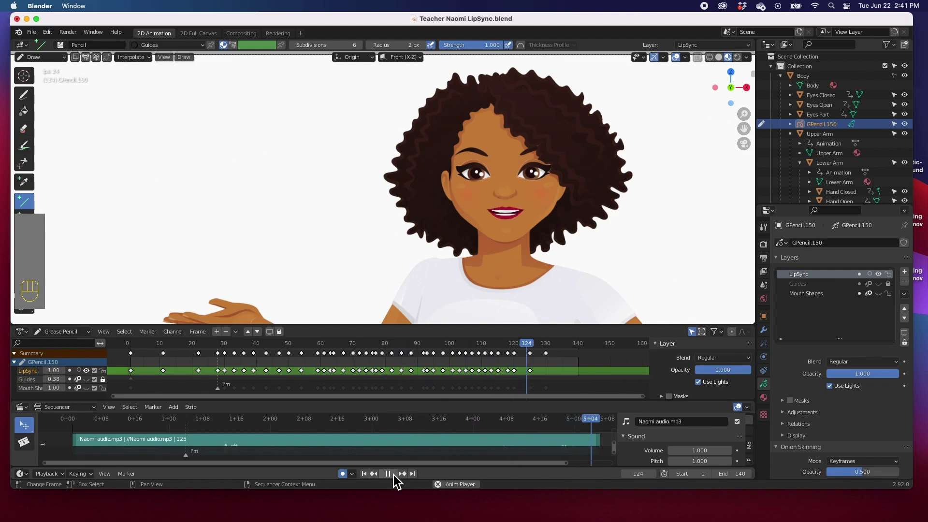
pyautogui.press('space')
pyautogui.scroll(-1, 449, 273)
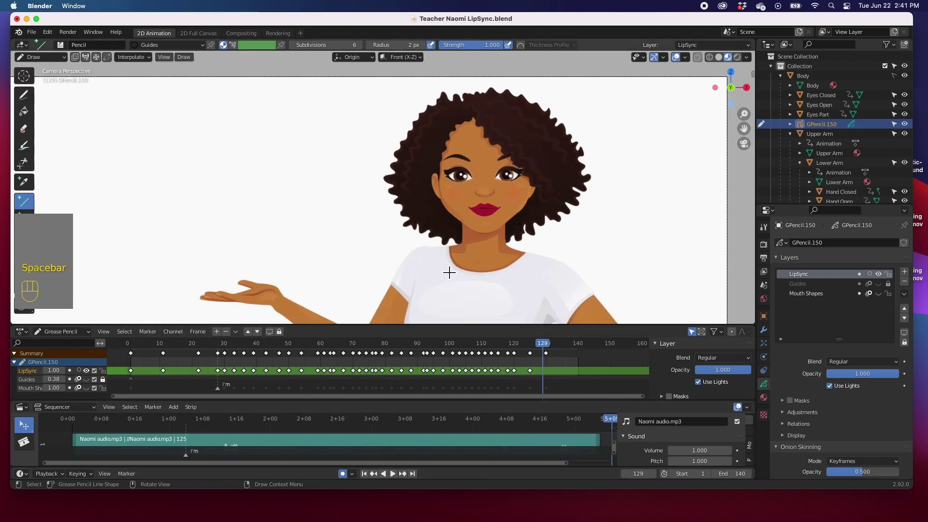